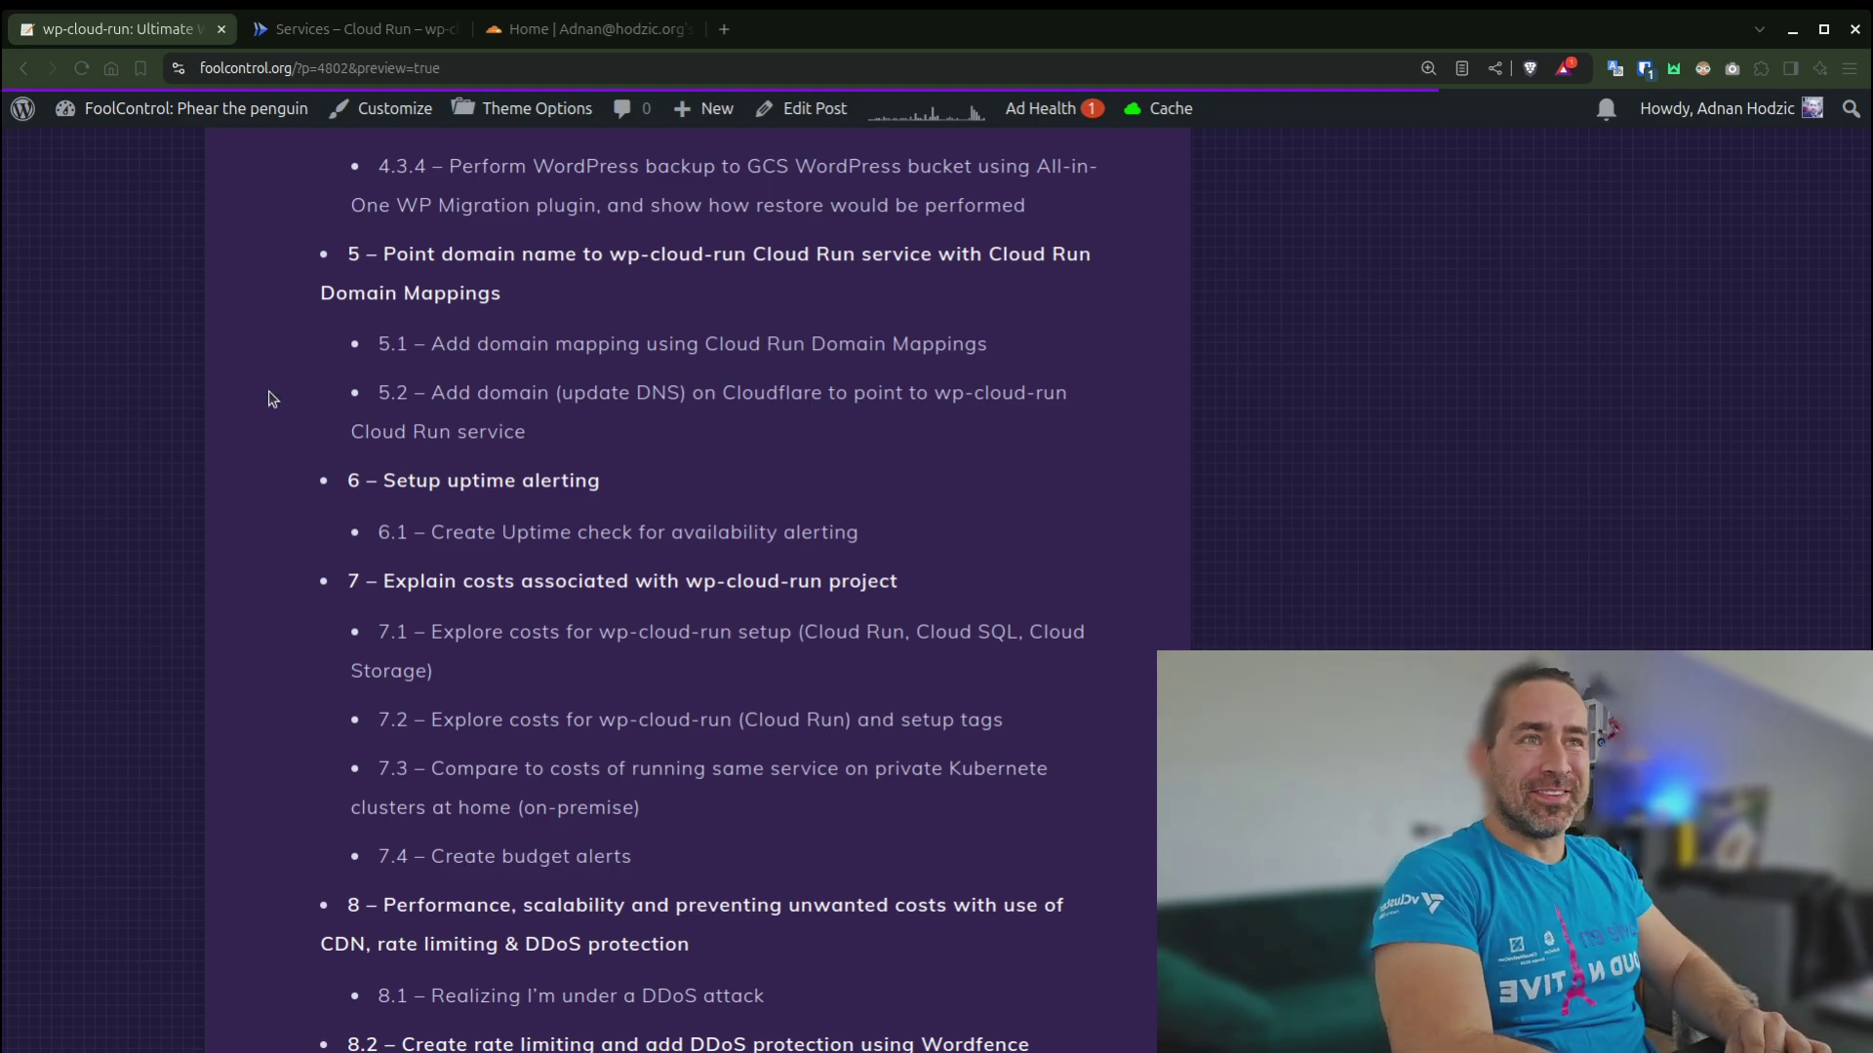
- Begin a new domain mapping for the wp-cloud-run service through Cloud Run Domain Mappings
click(327, 31)
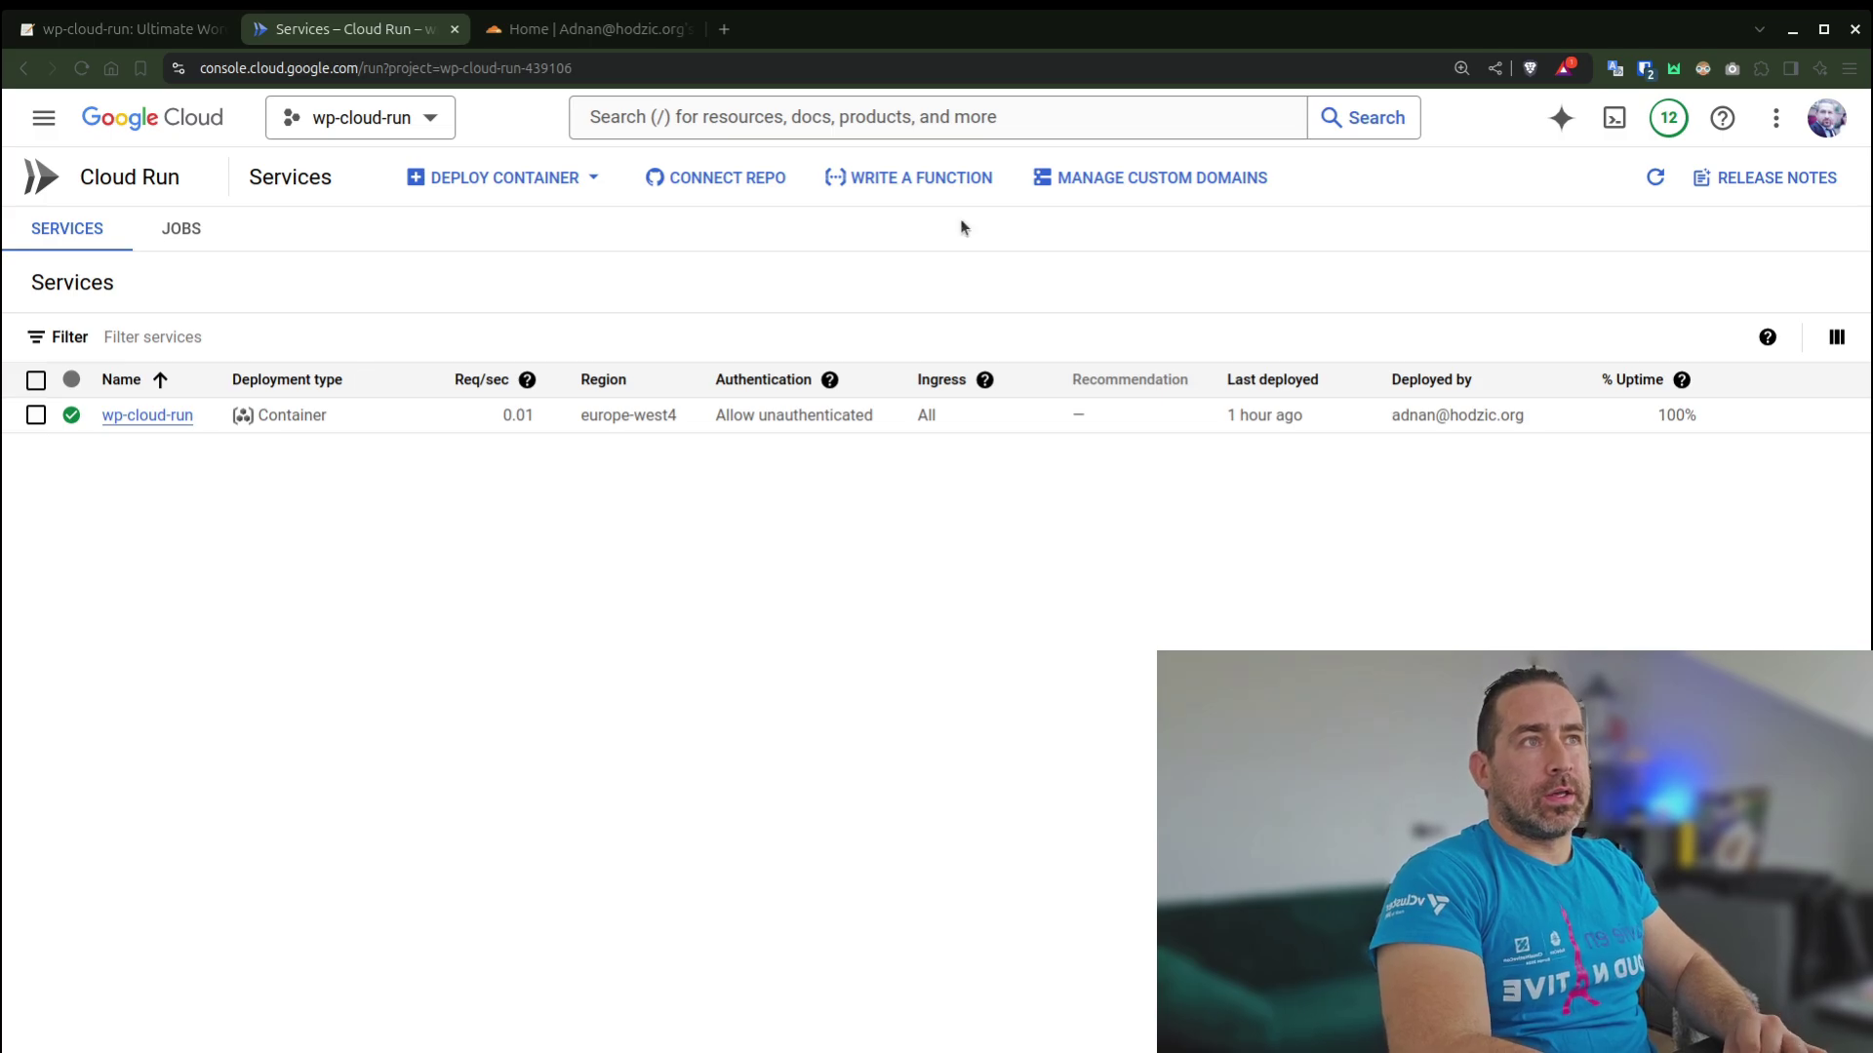
click(1222, 180)
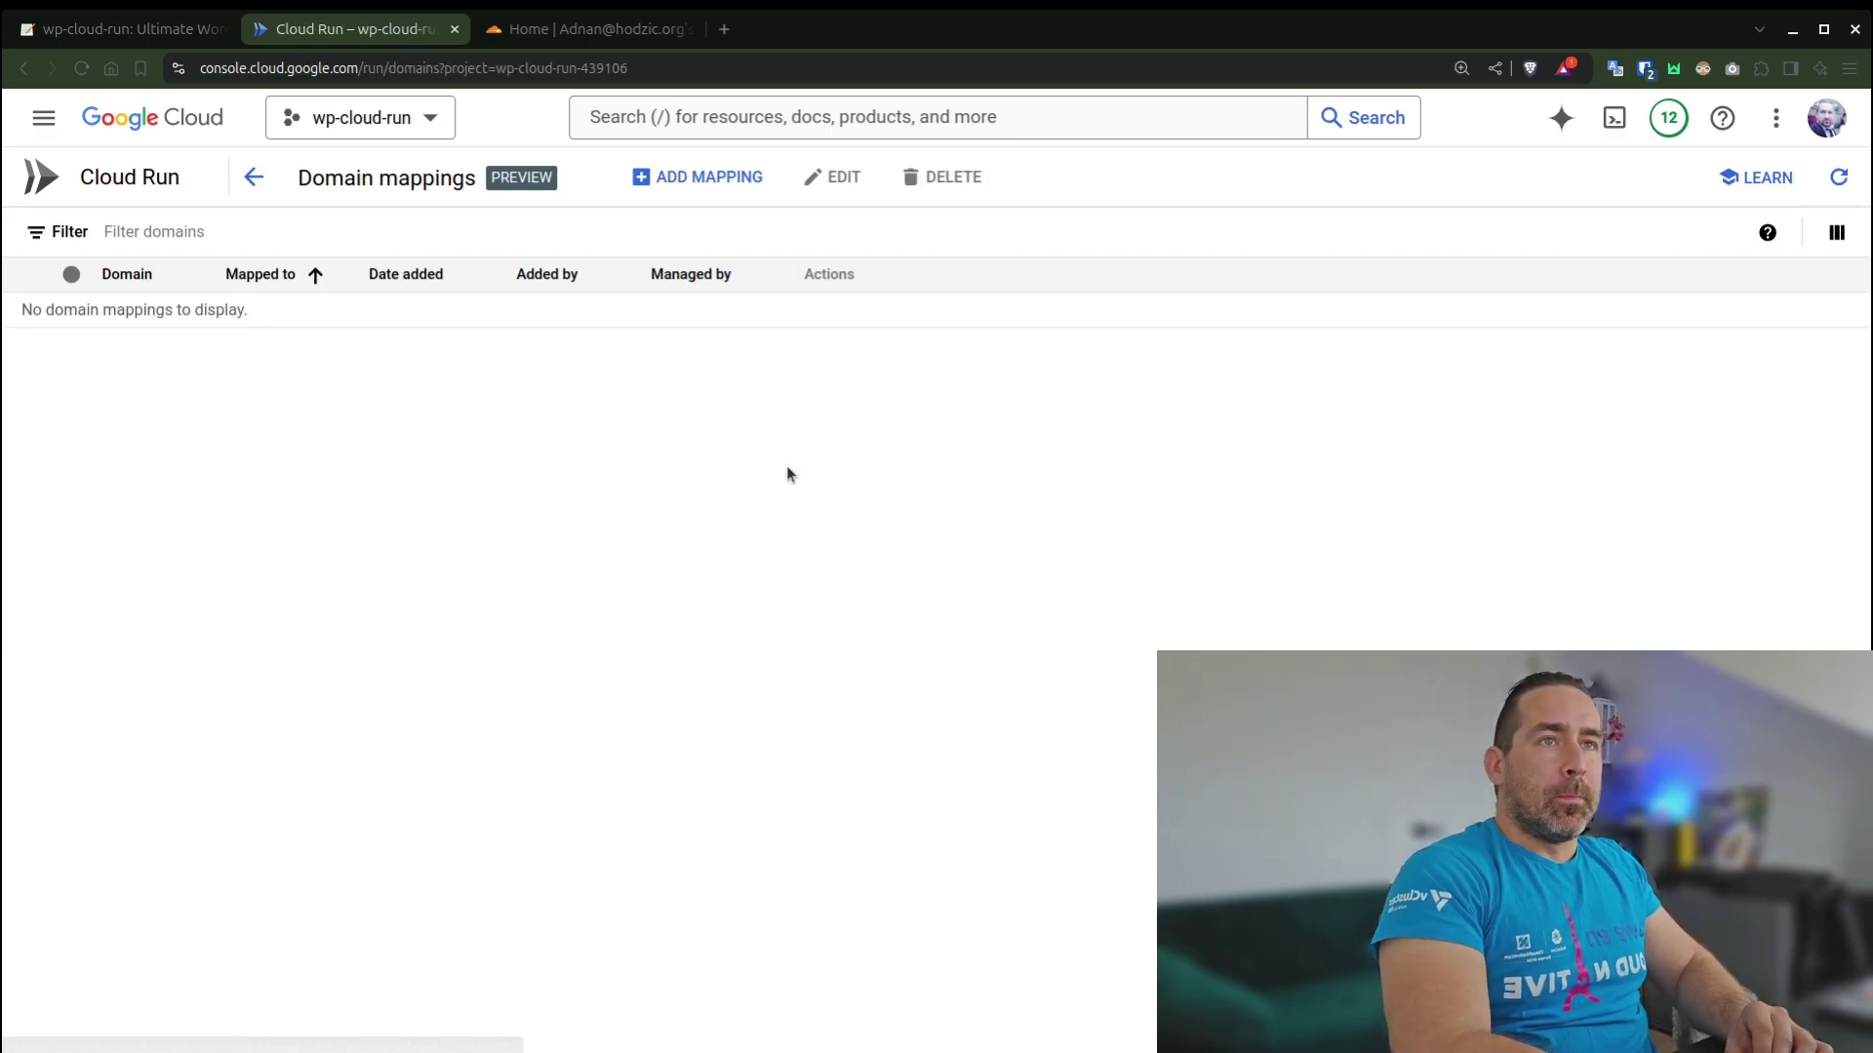
click(716, 179)
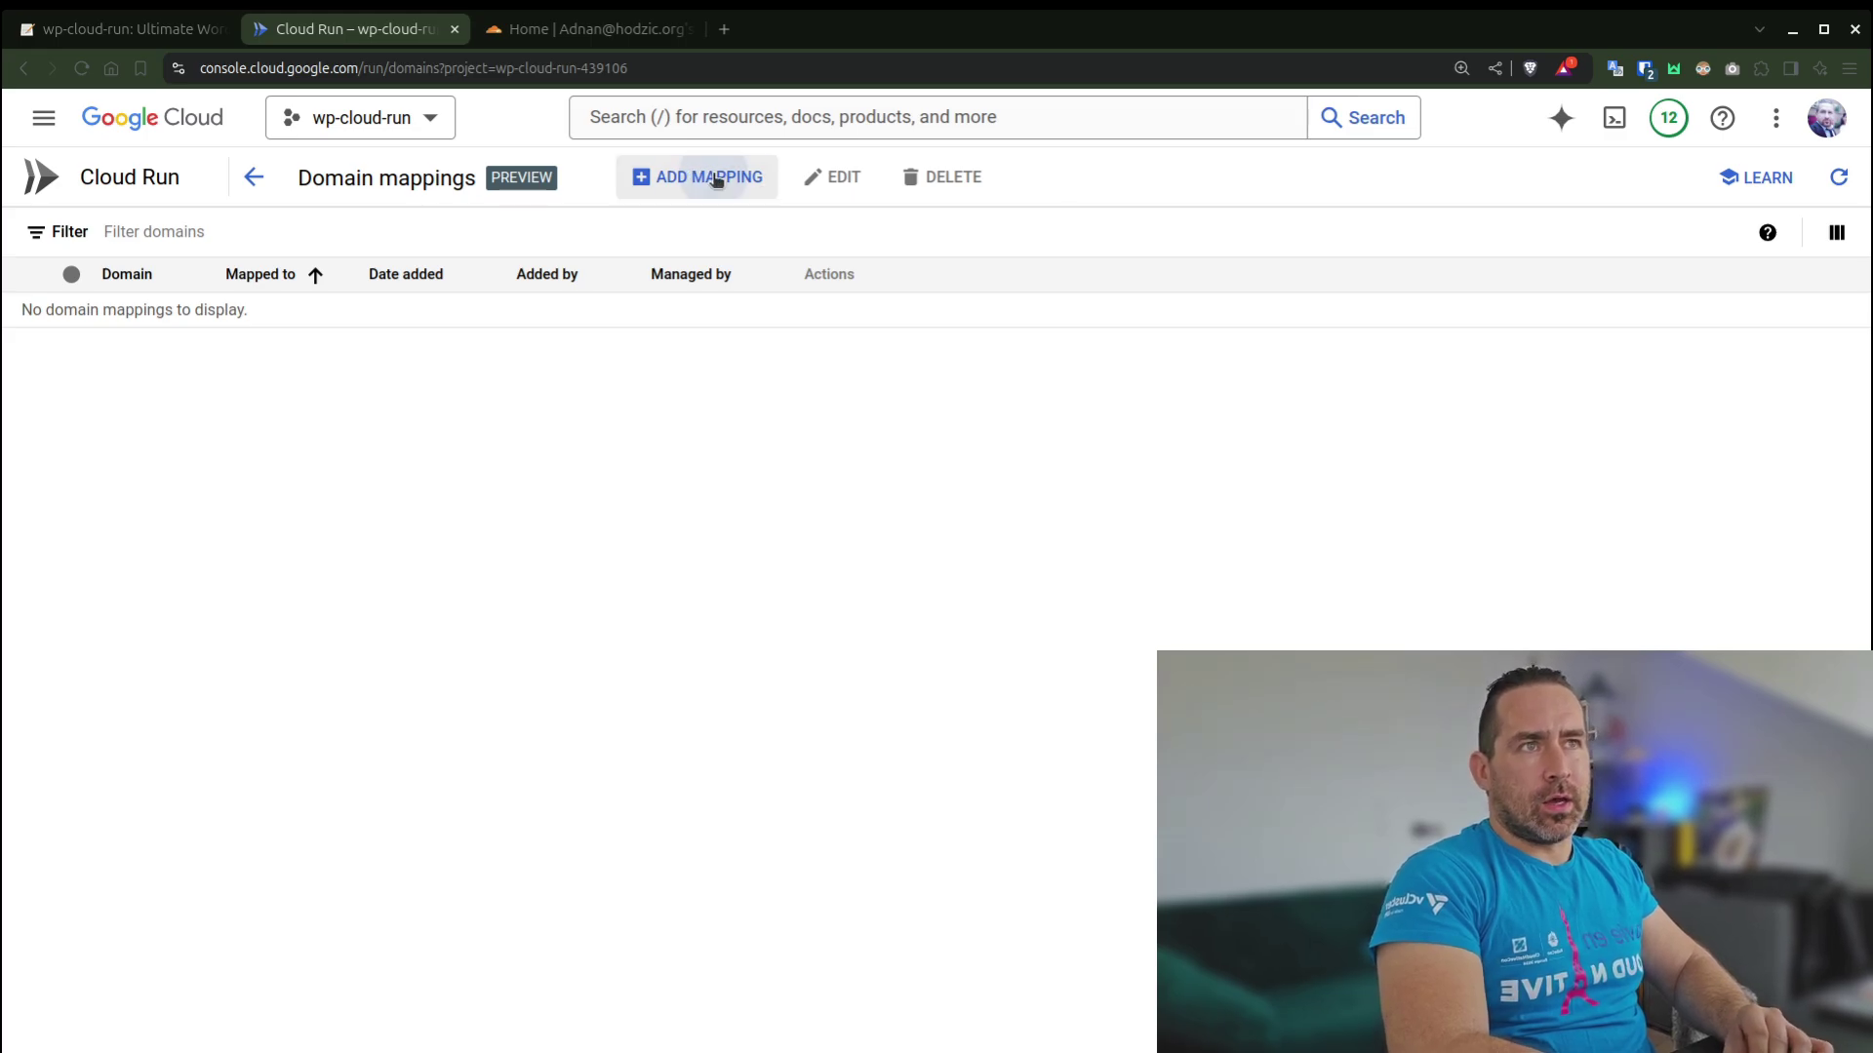
click(1437, 279)
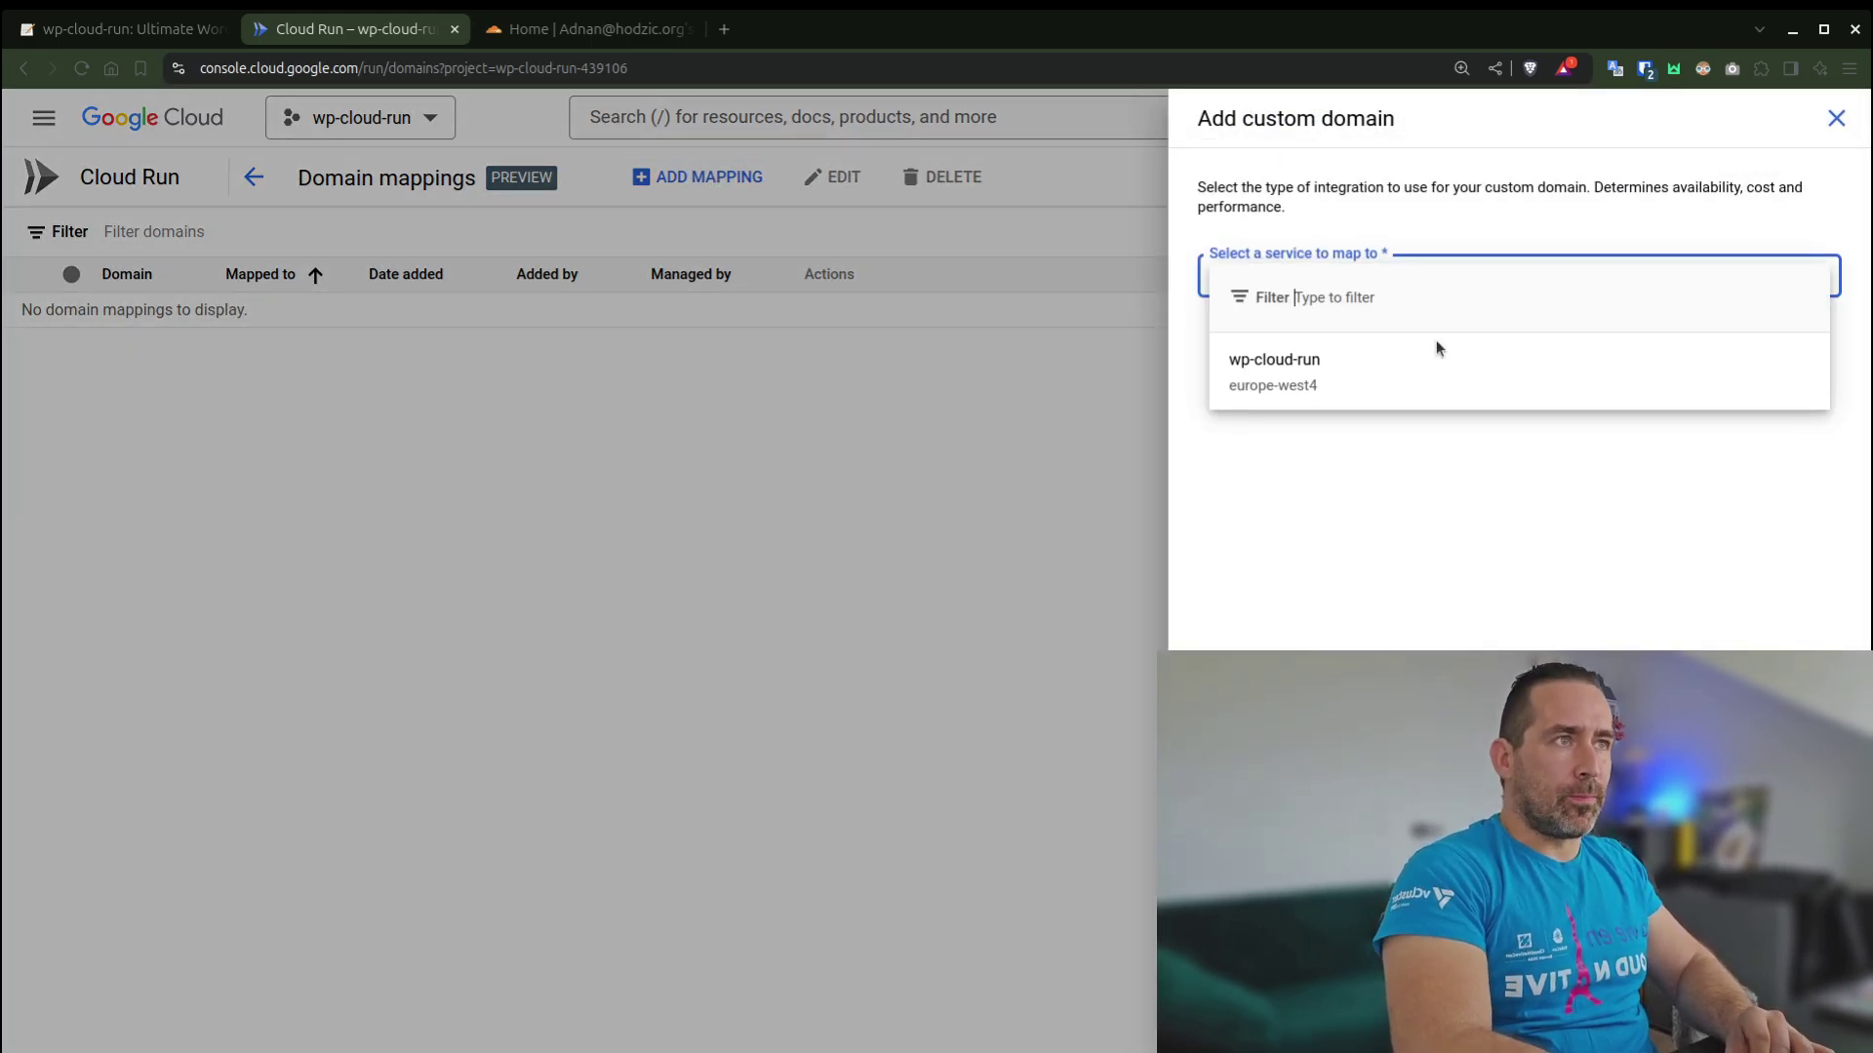
click(1479, 385)
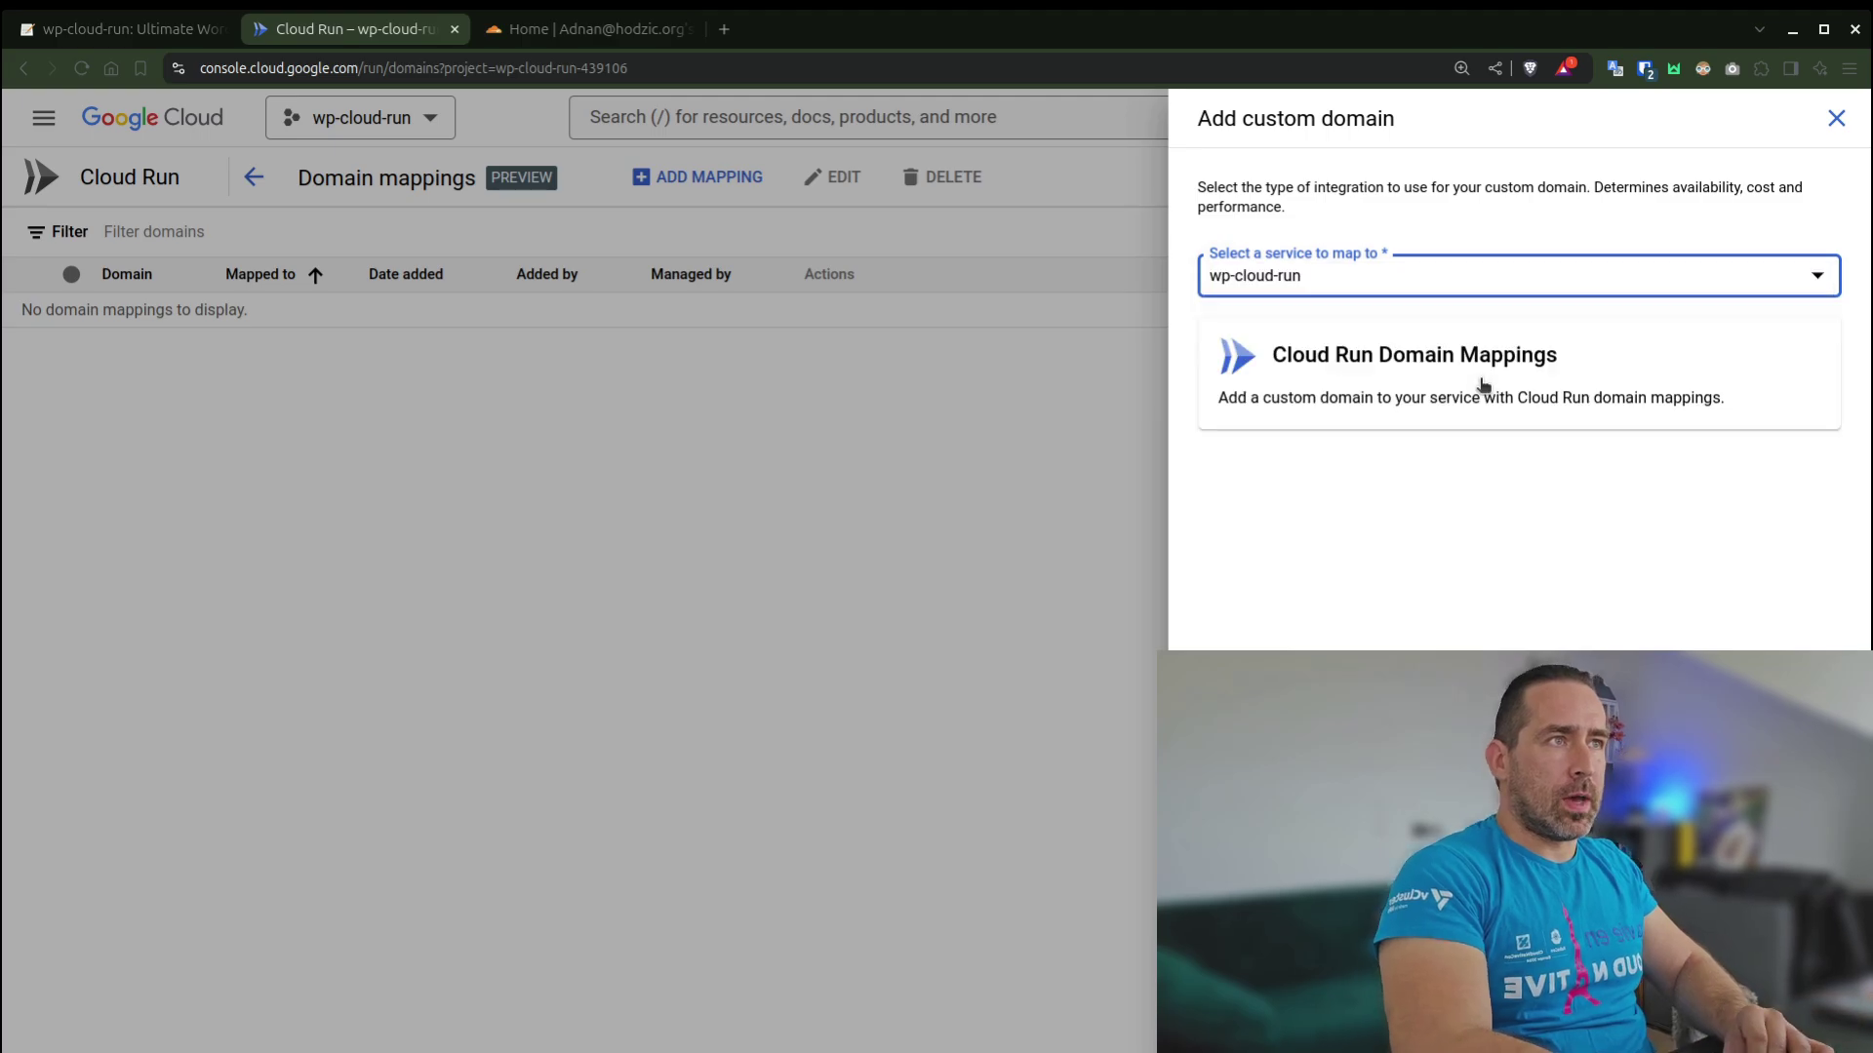
click(1423, 401)
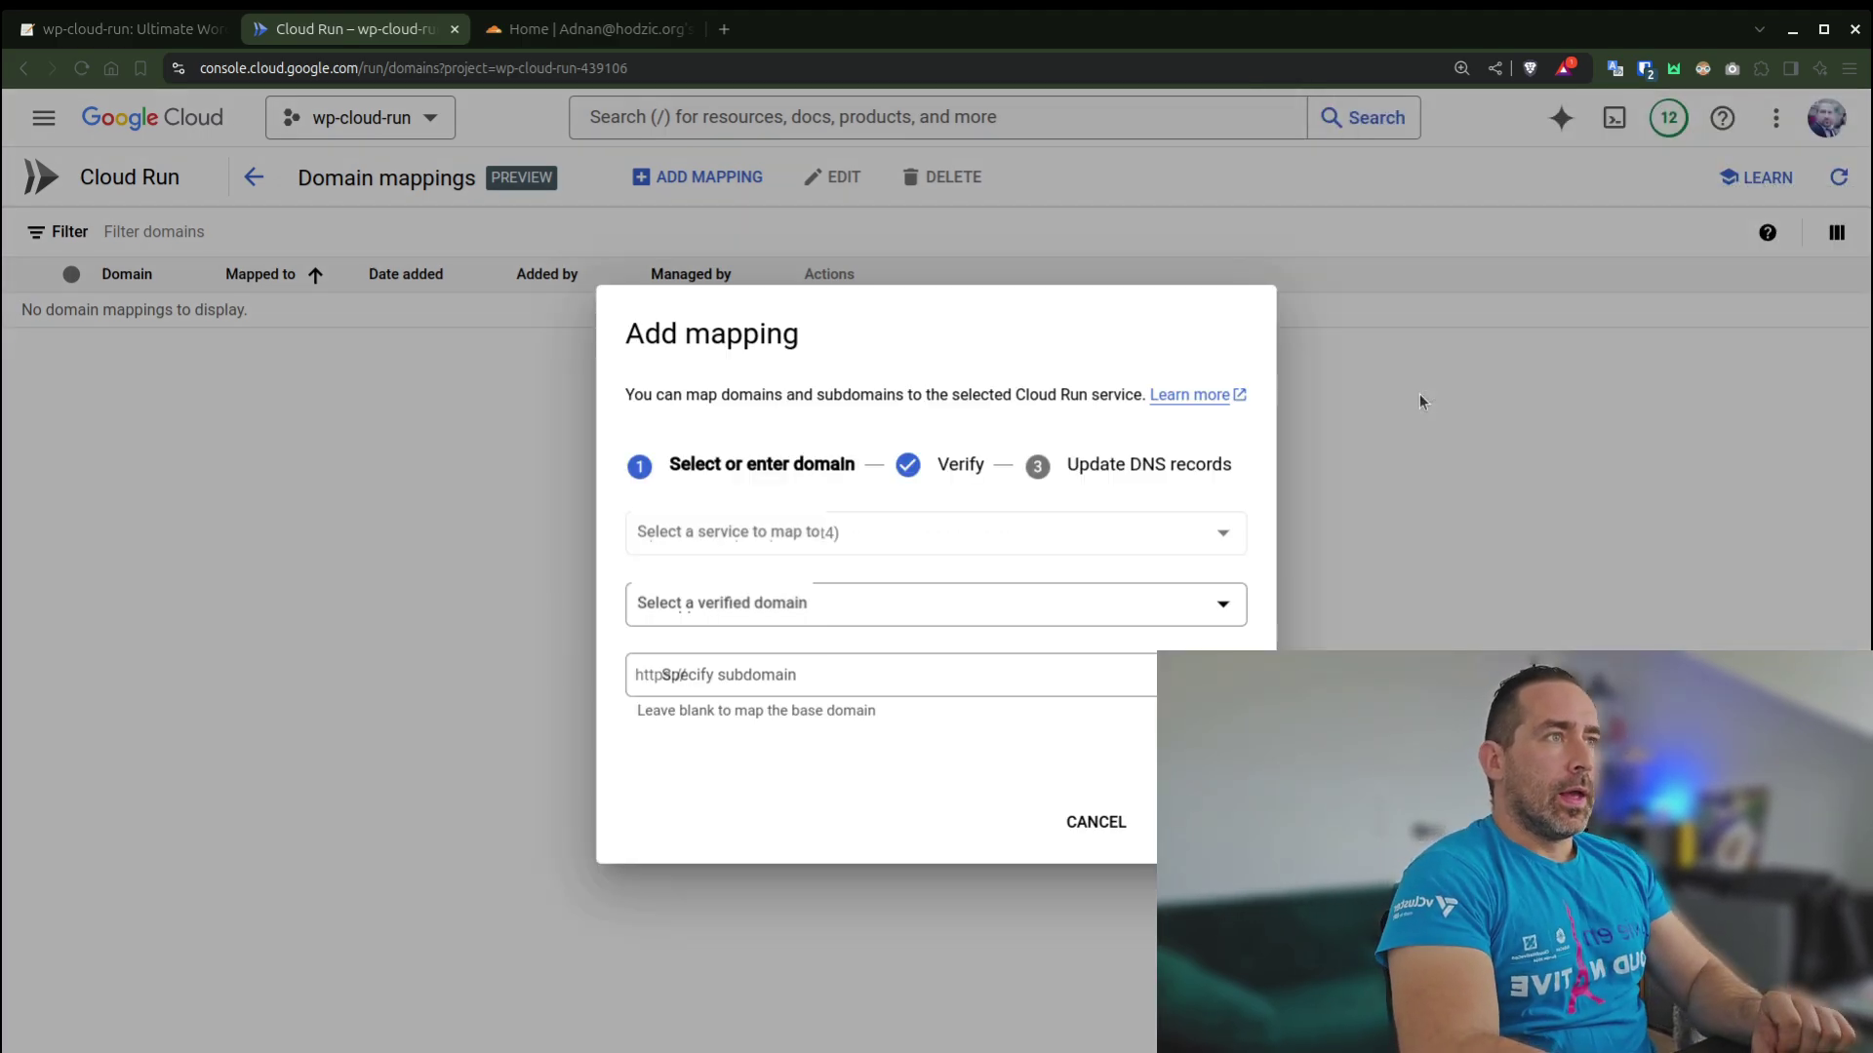
- Choose hodzic.cloud as the verified domain and leave the subdomain blank
click(895, 605)
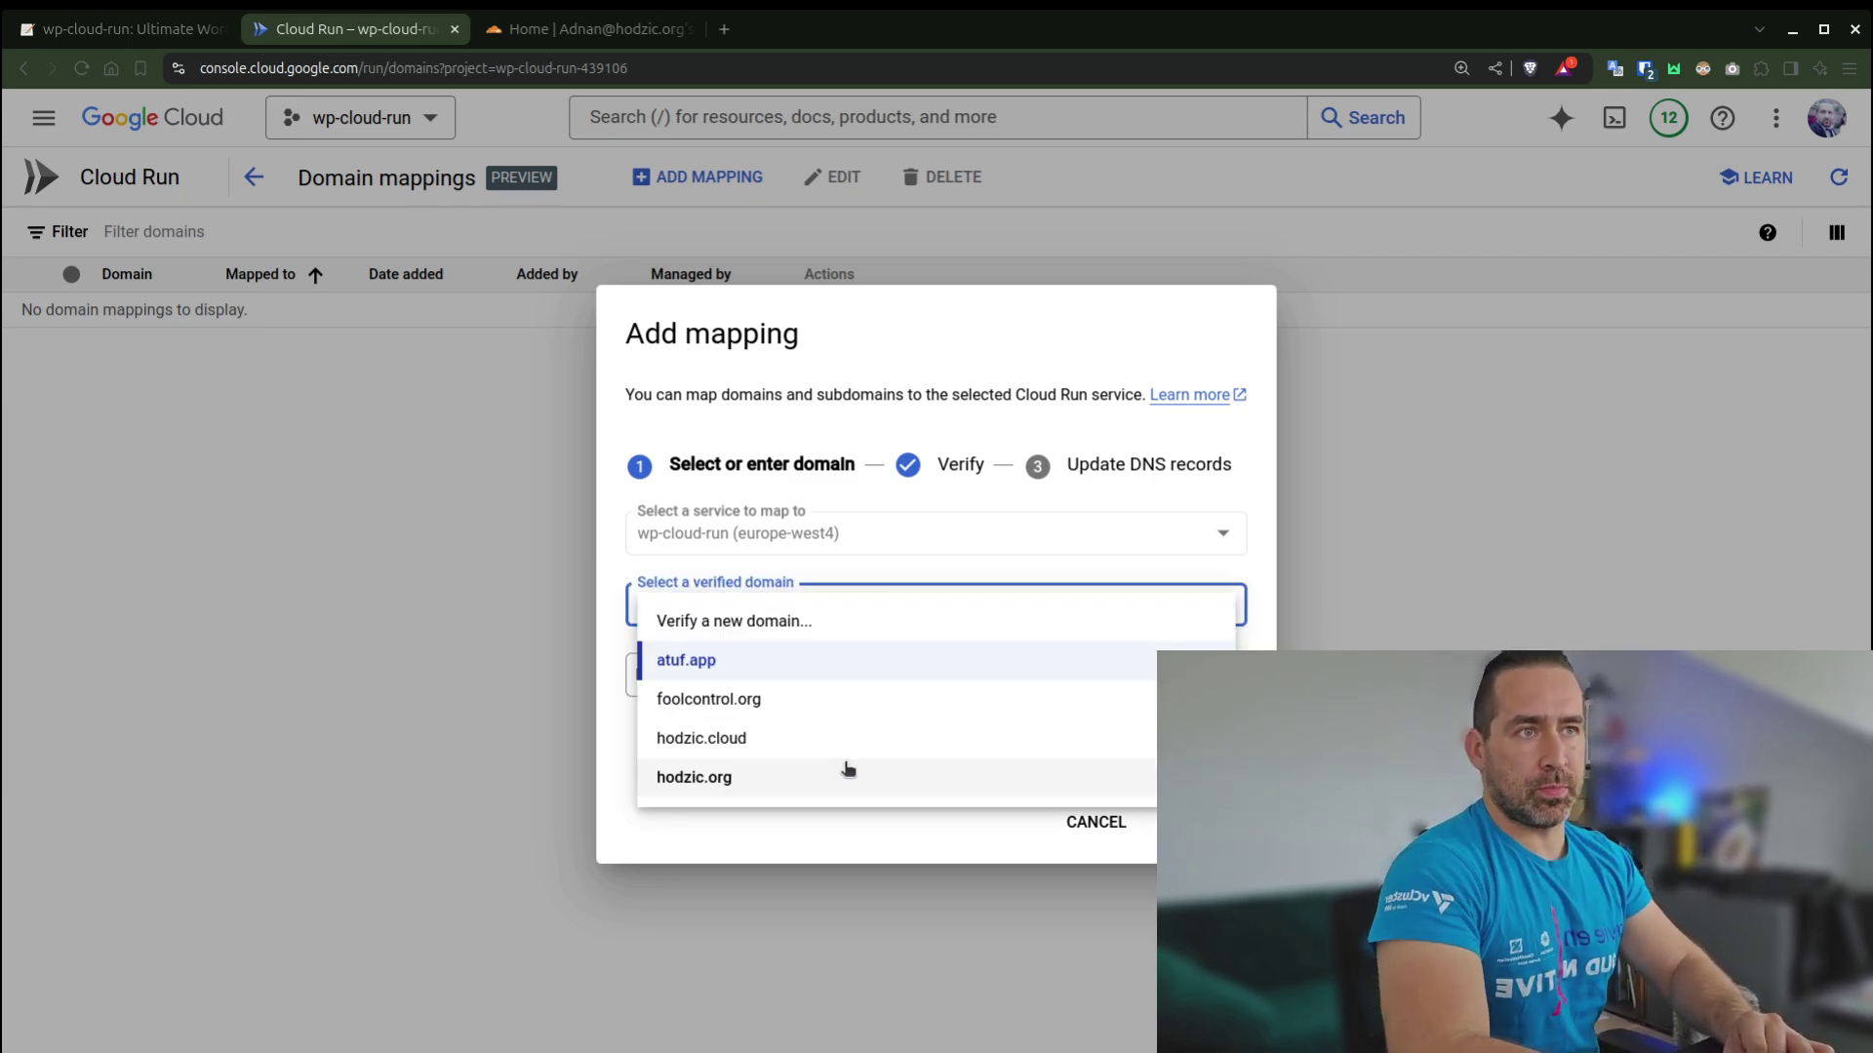
click(883, 752)
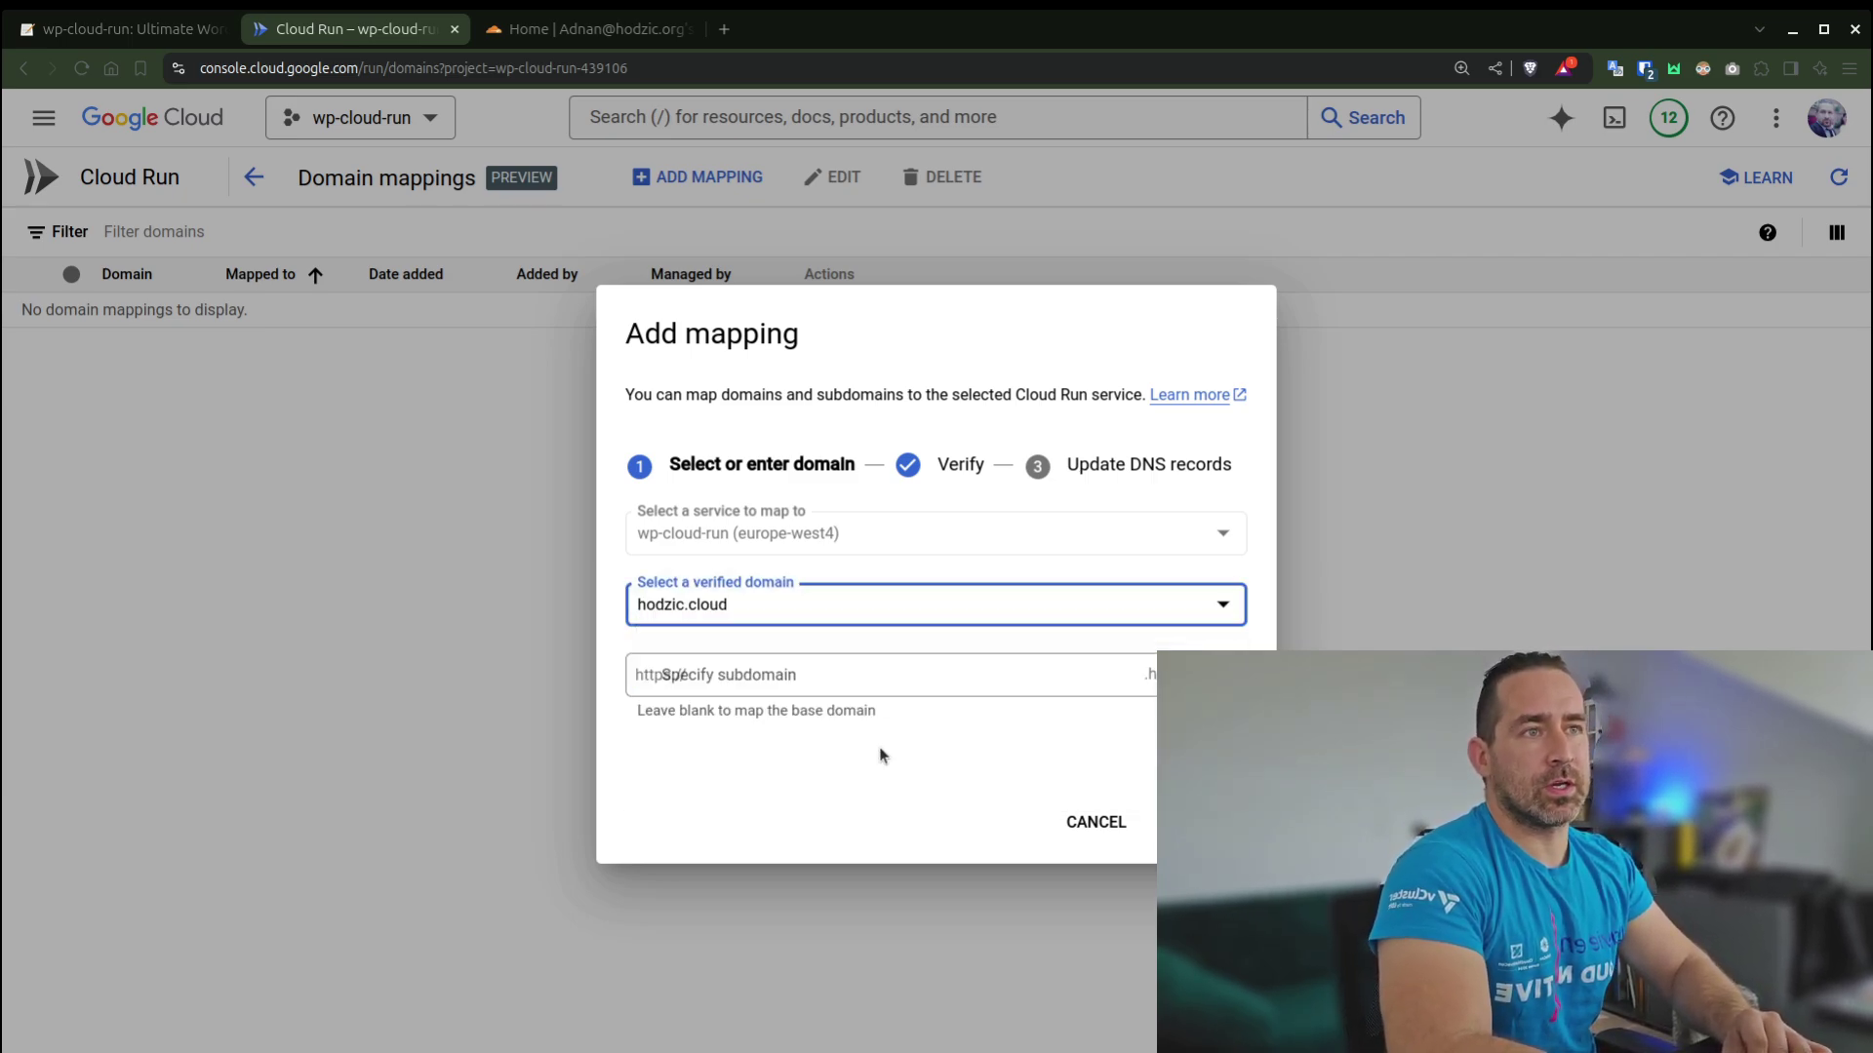
click(862, 680)
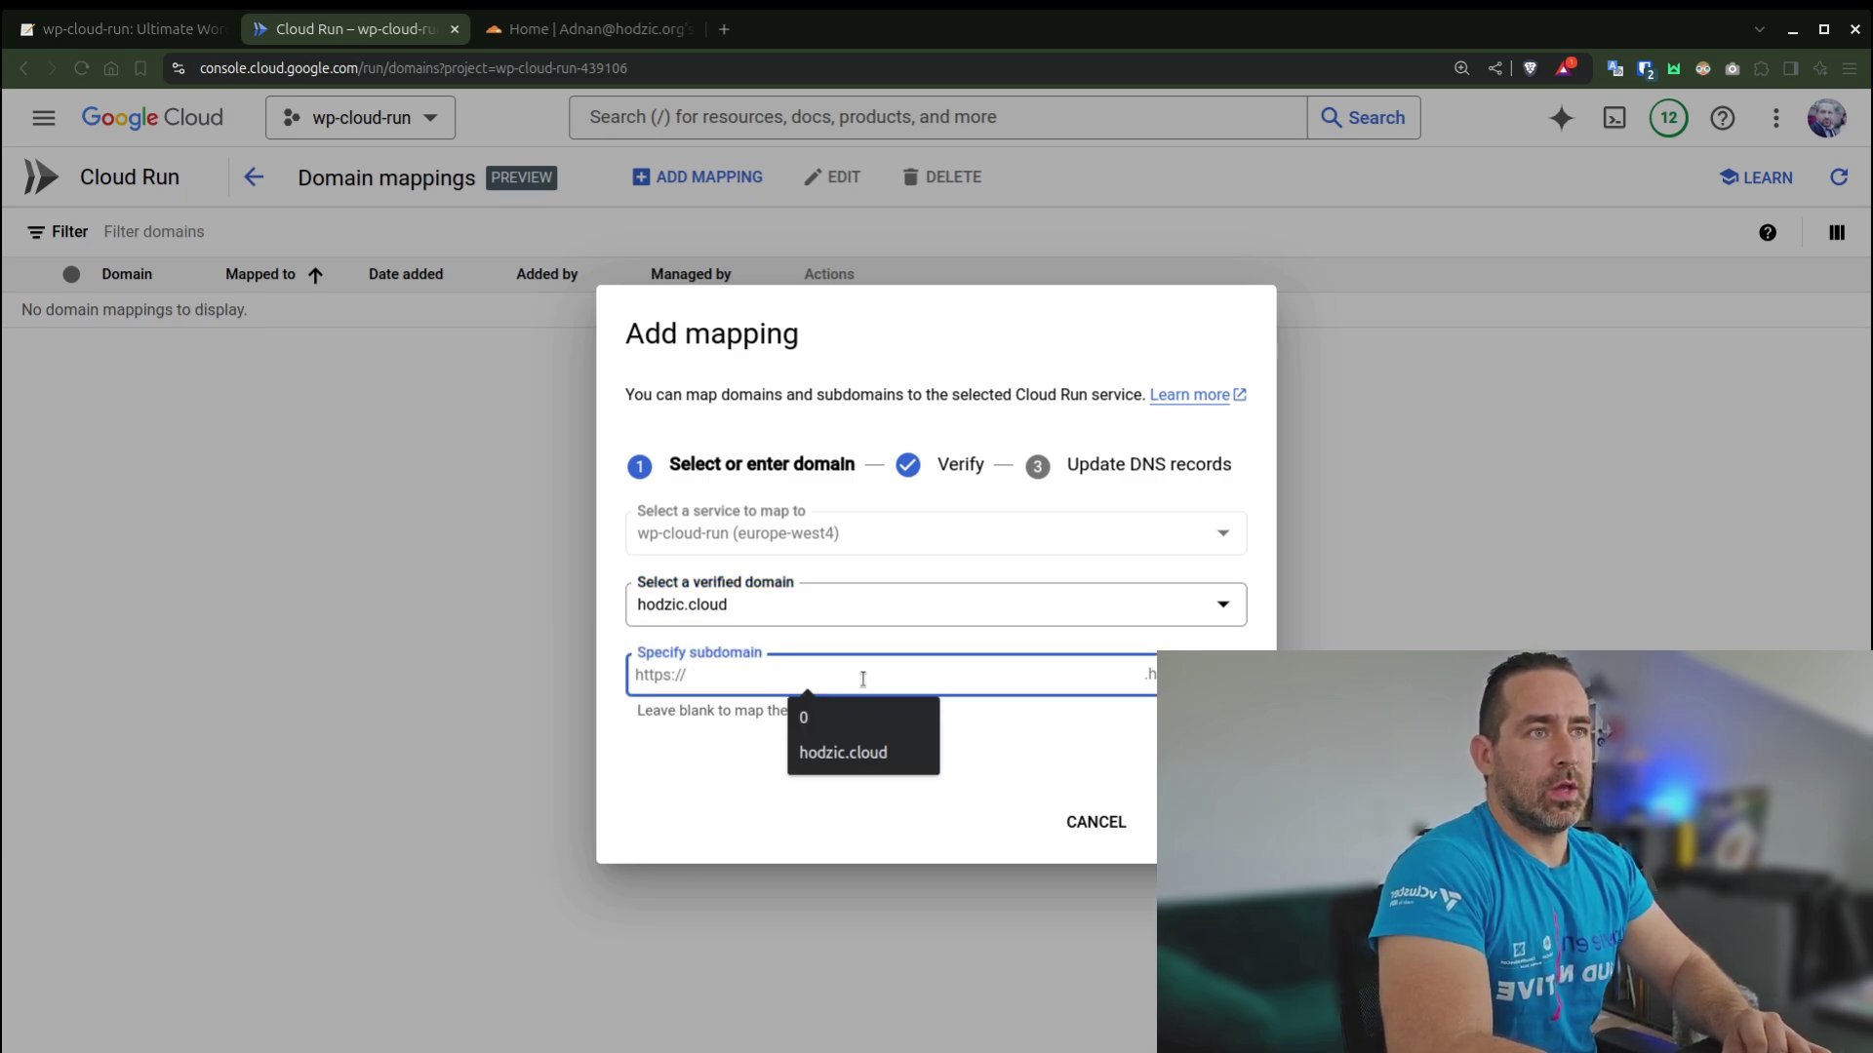
click(1053, 764)
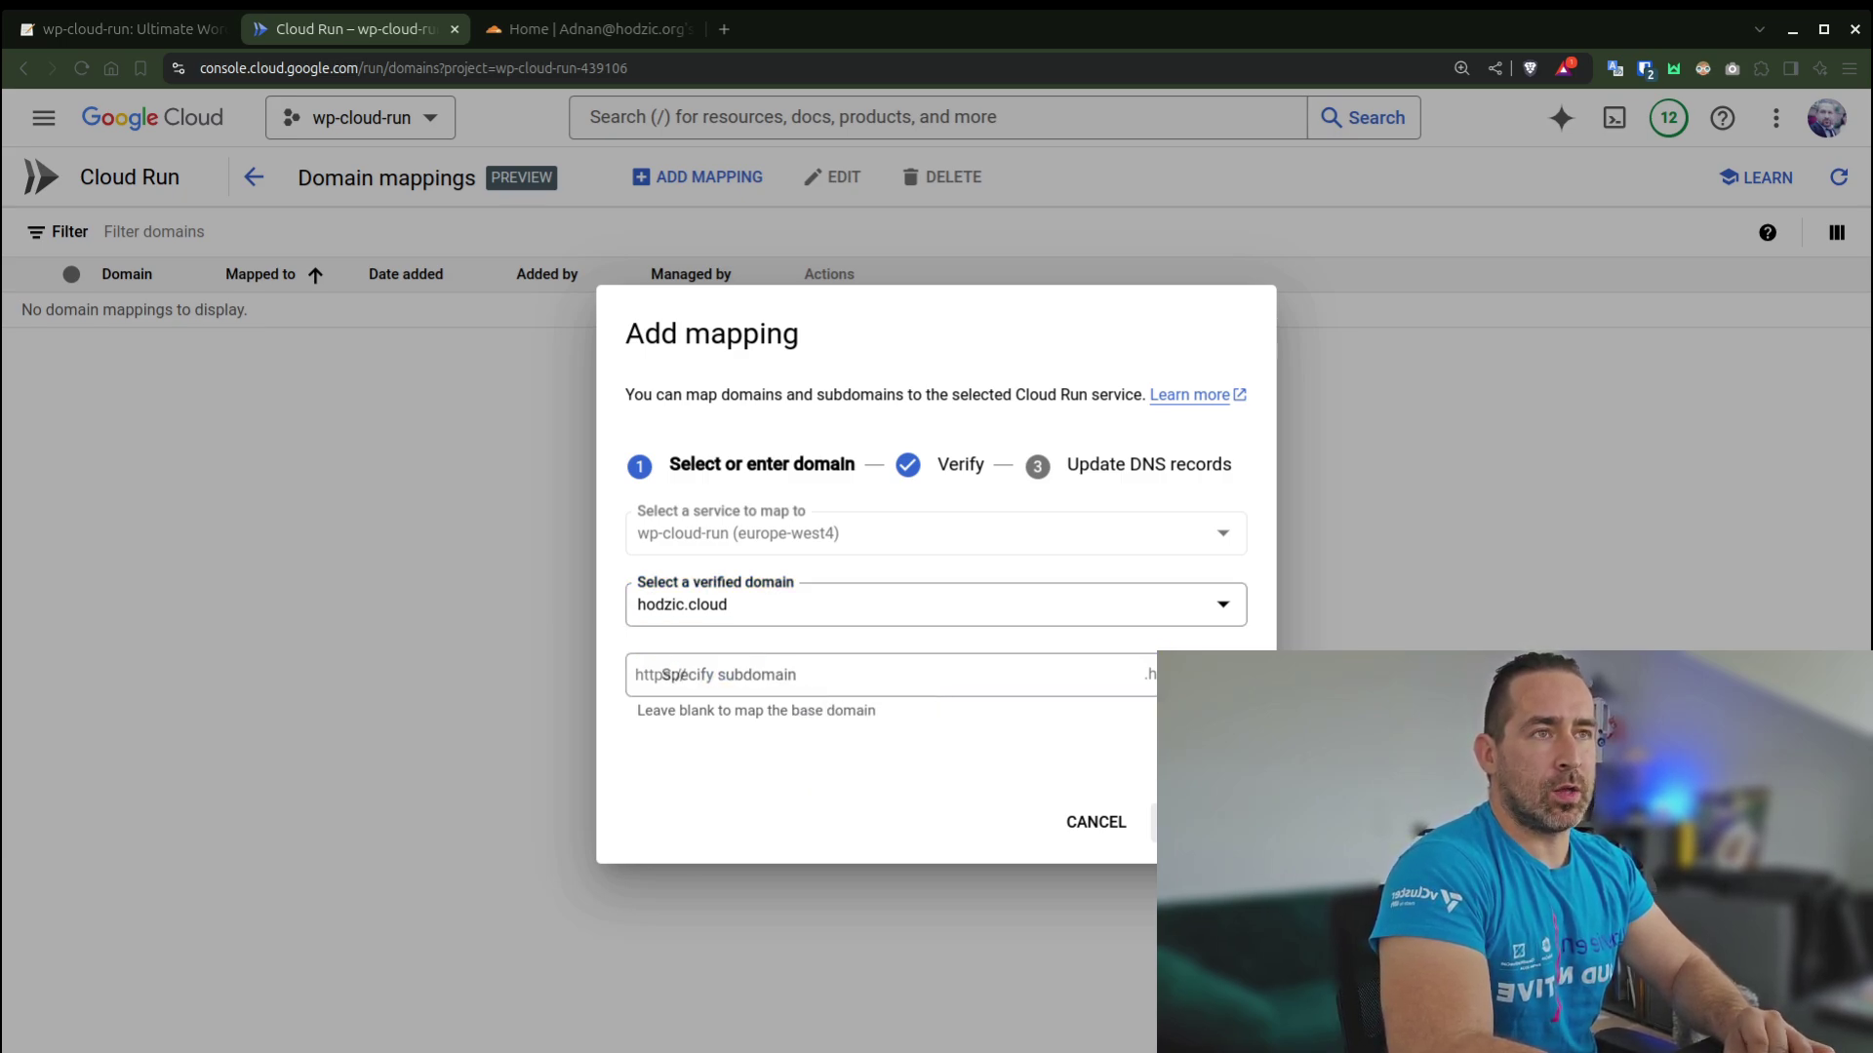
- Generate the DNS records and copy the A record address 216.239.32.21
click(1209, 822)
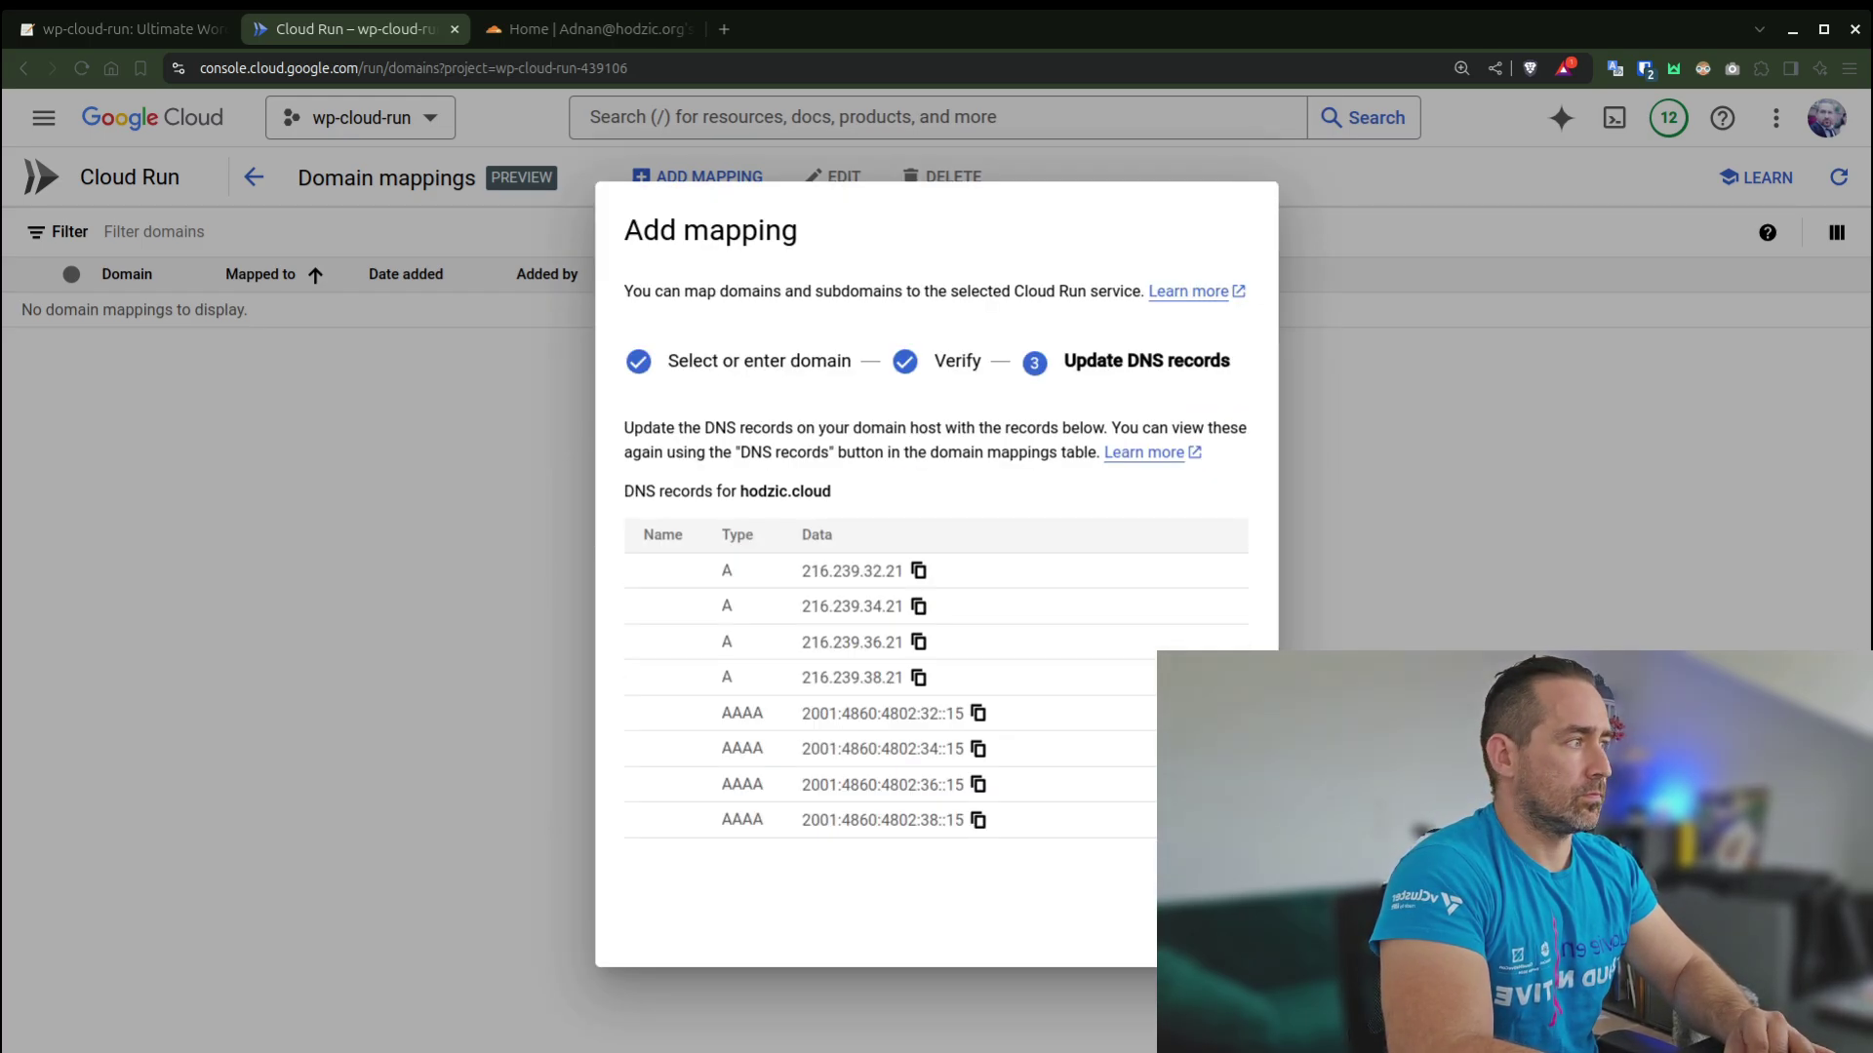
click(920, 573)
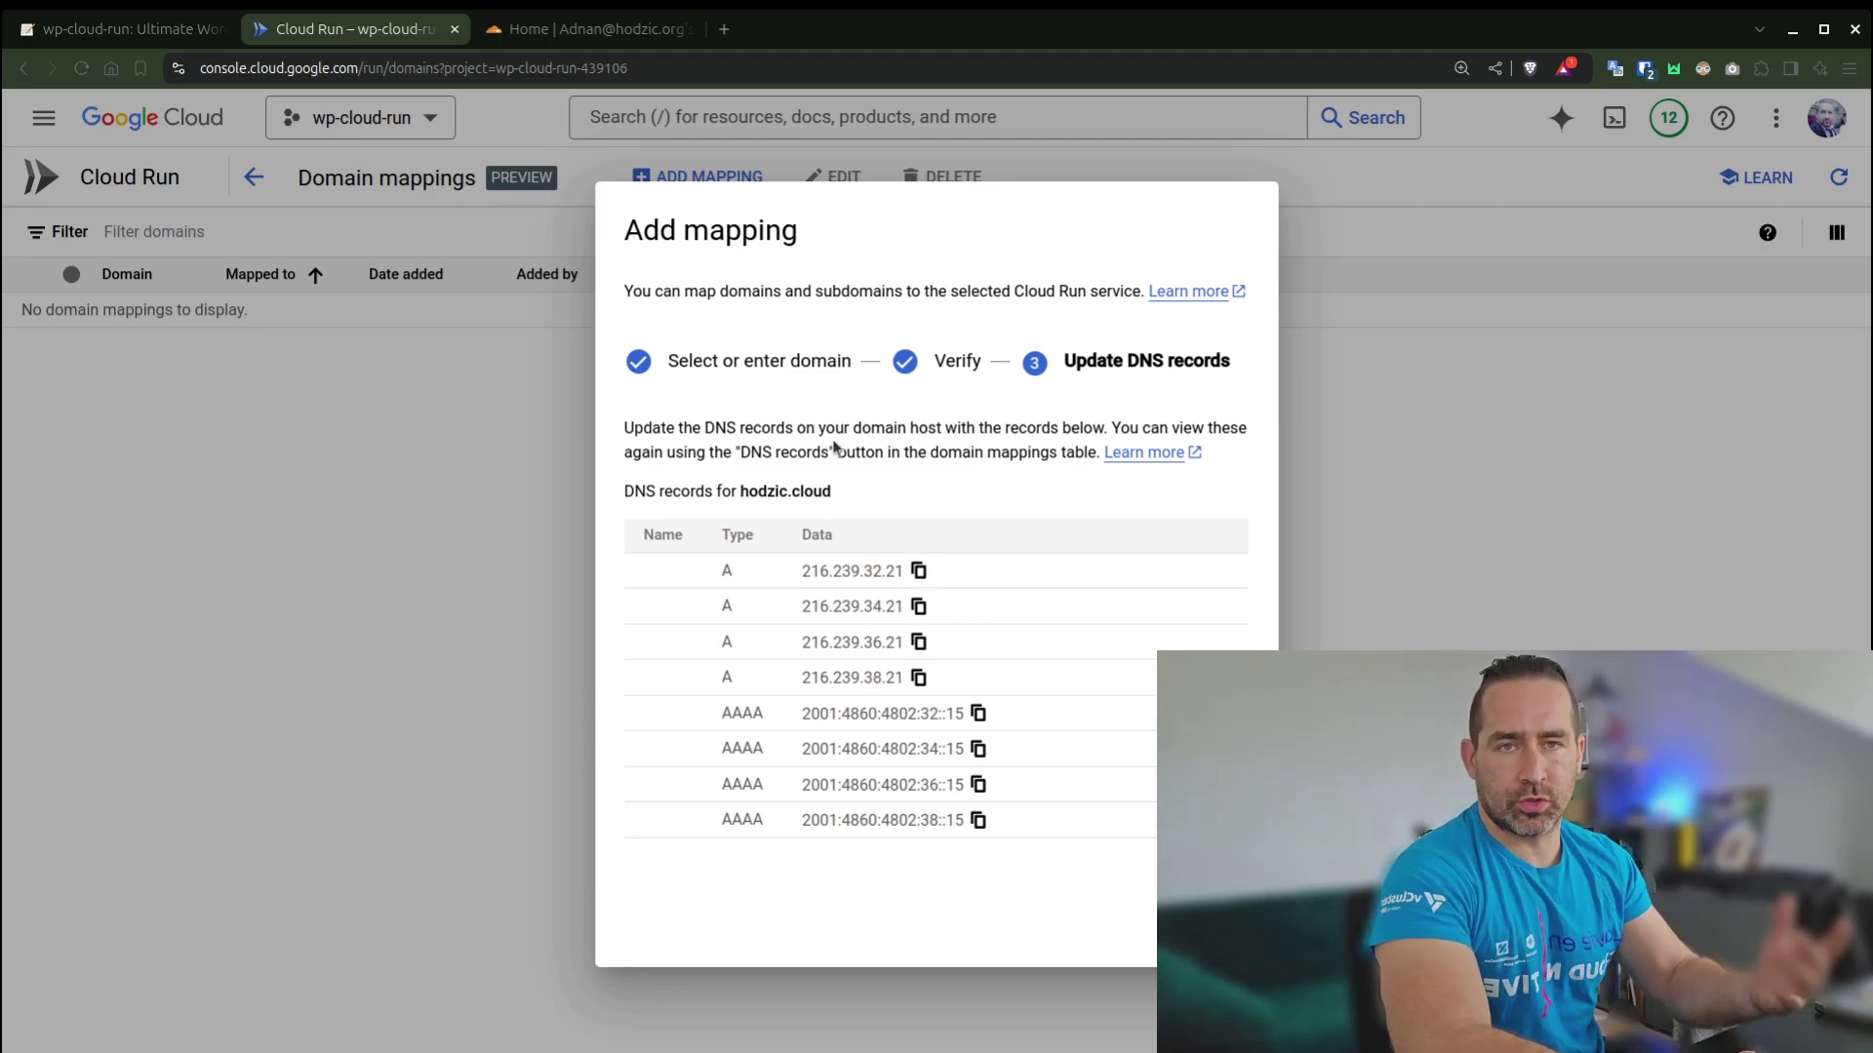
key(ctrl+Tab)
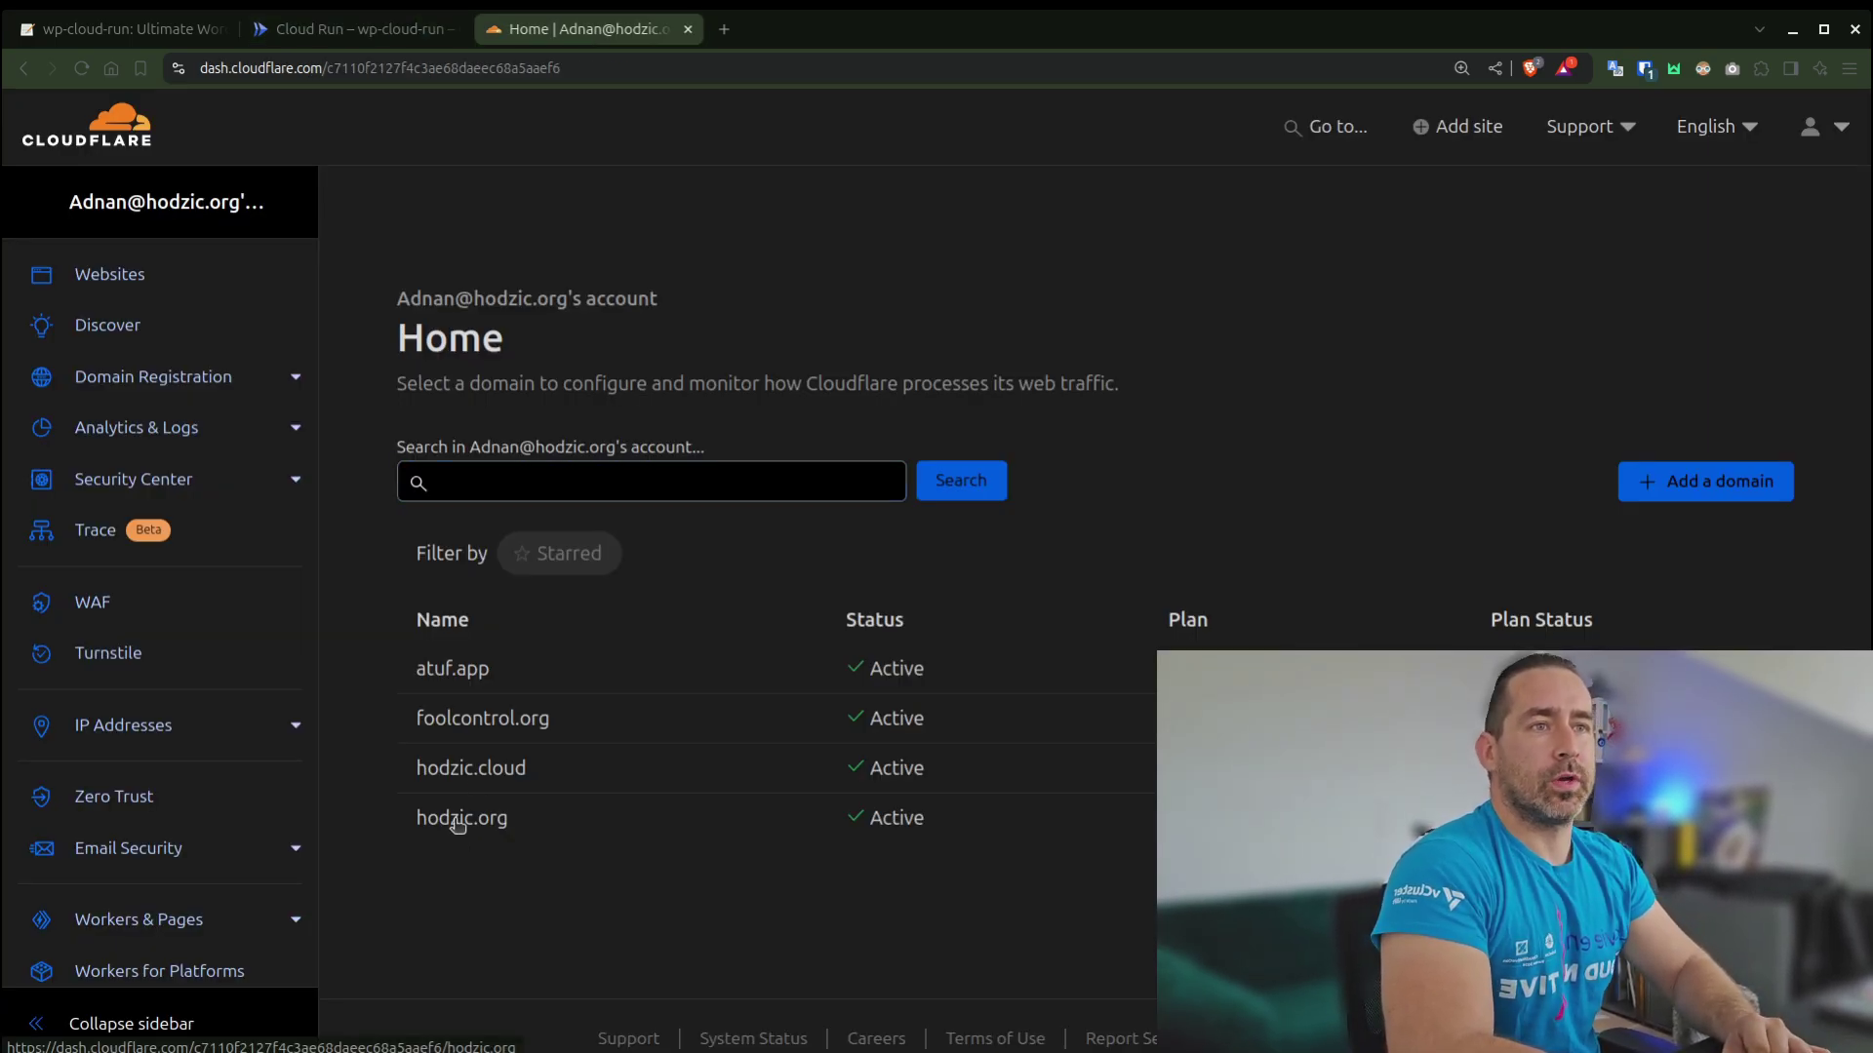
- Go to hodzic.cloud's DNS records in Cloudflare and scroll down to DNS management
click(486, 770)
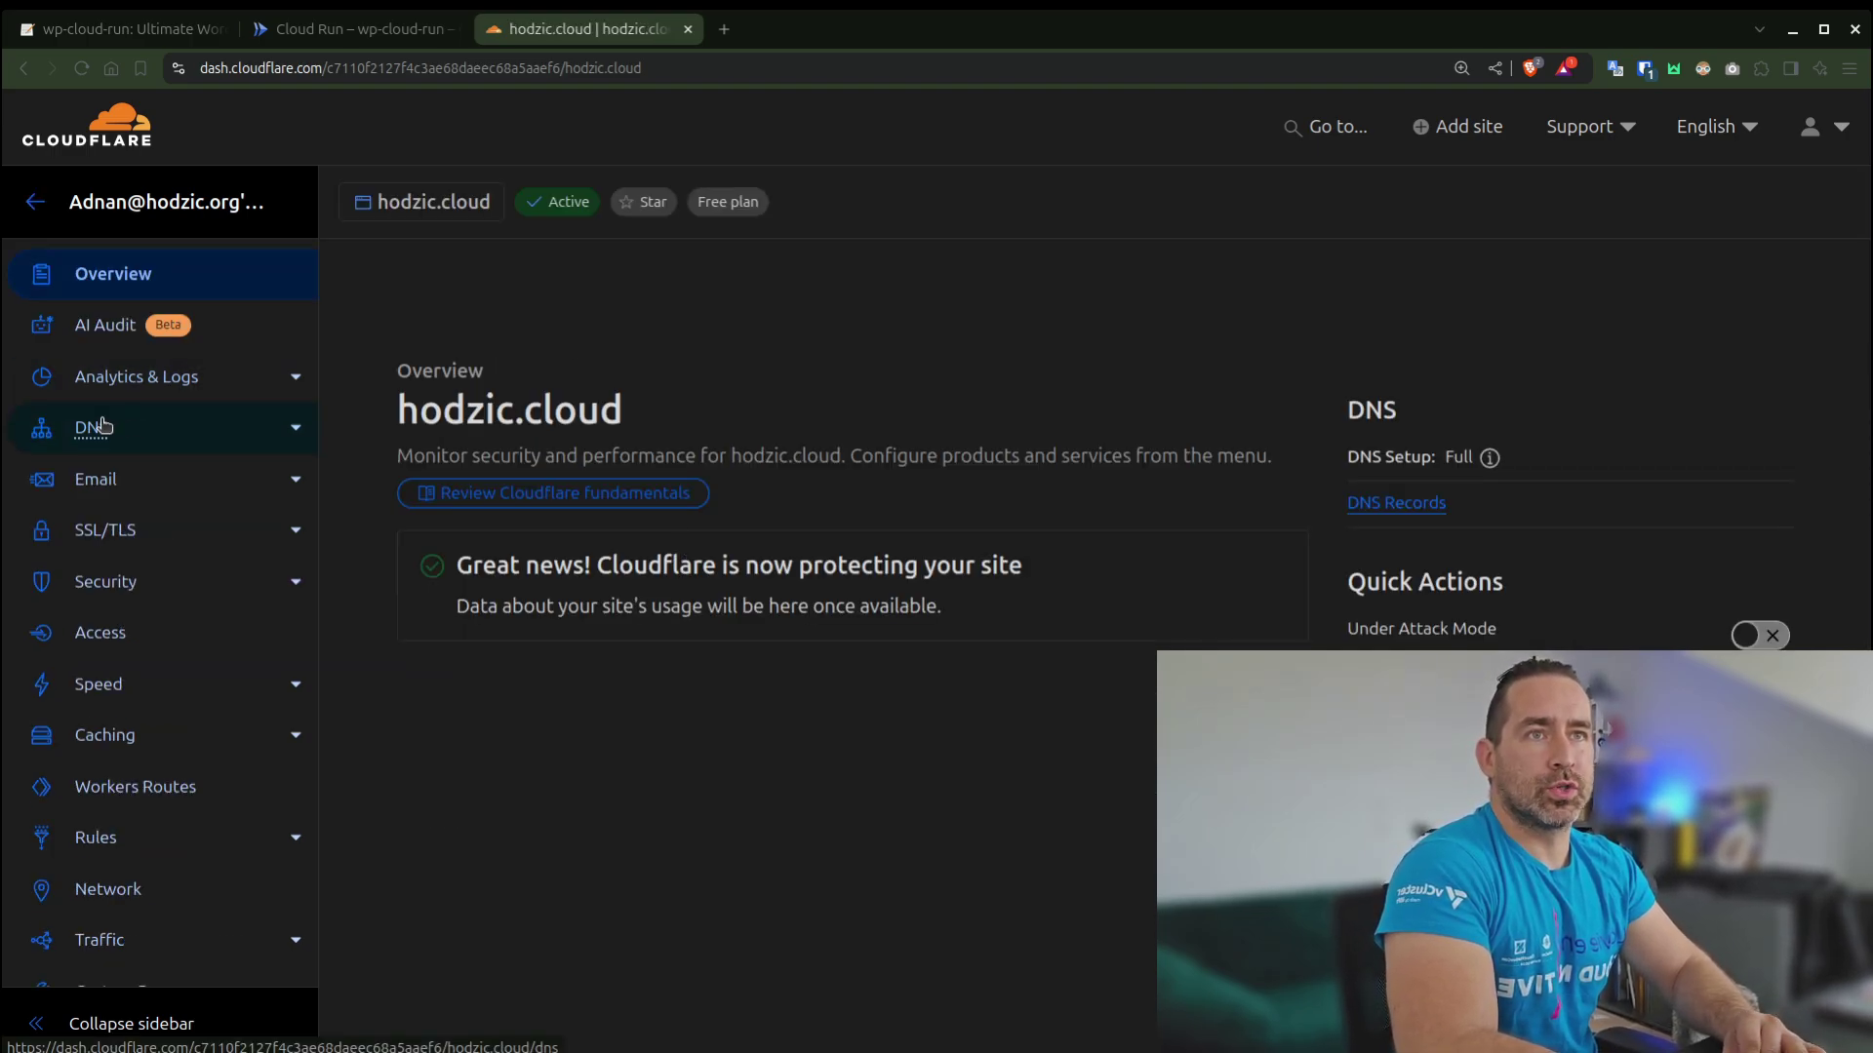
click(118, 426)
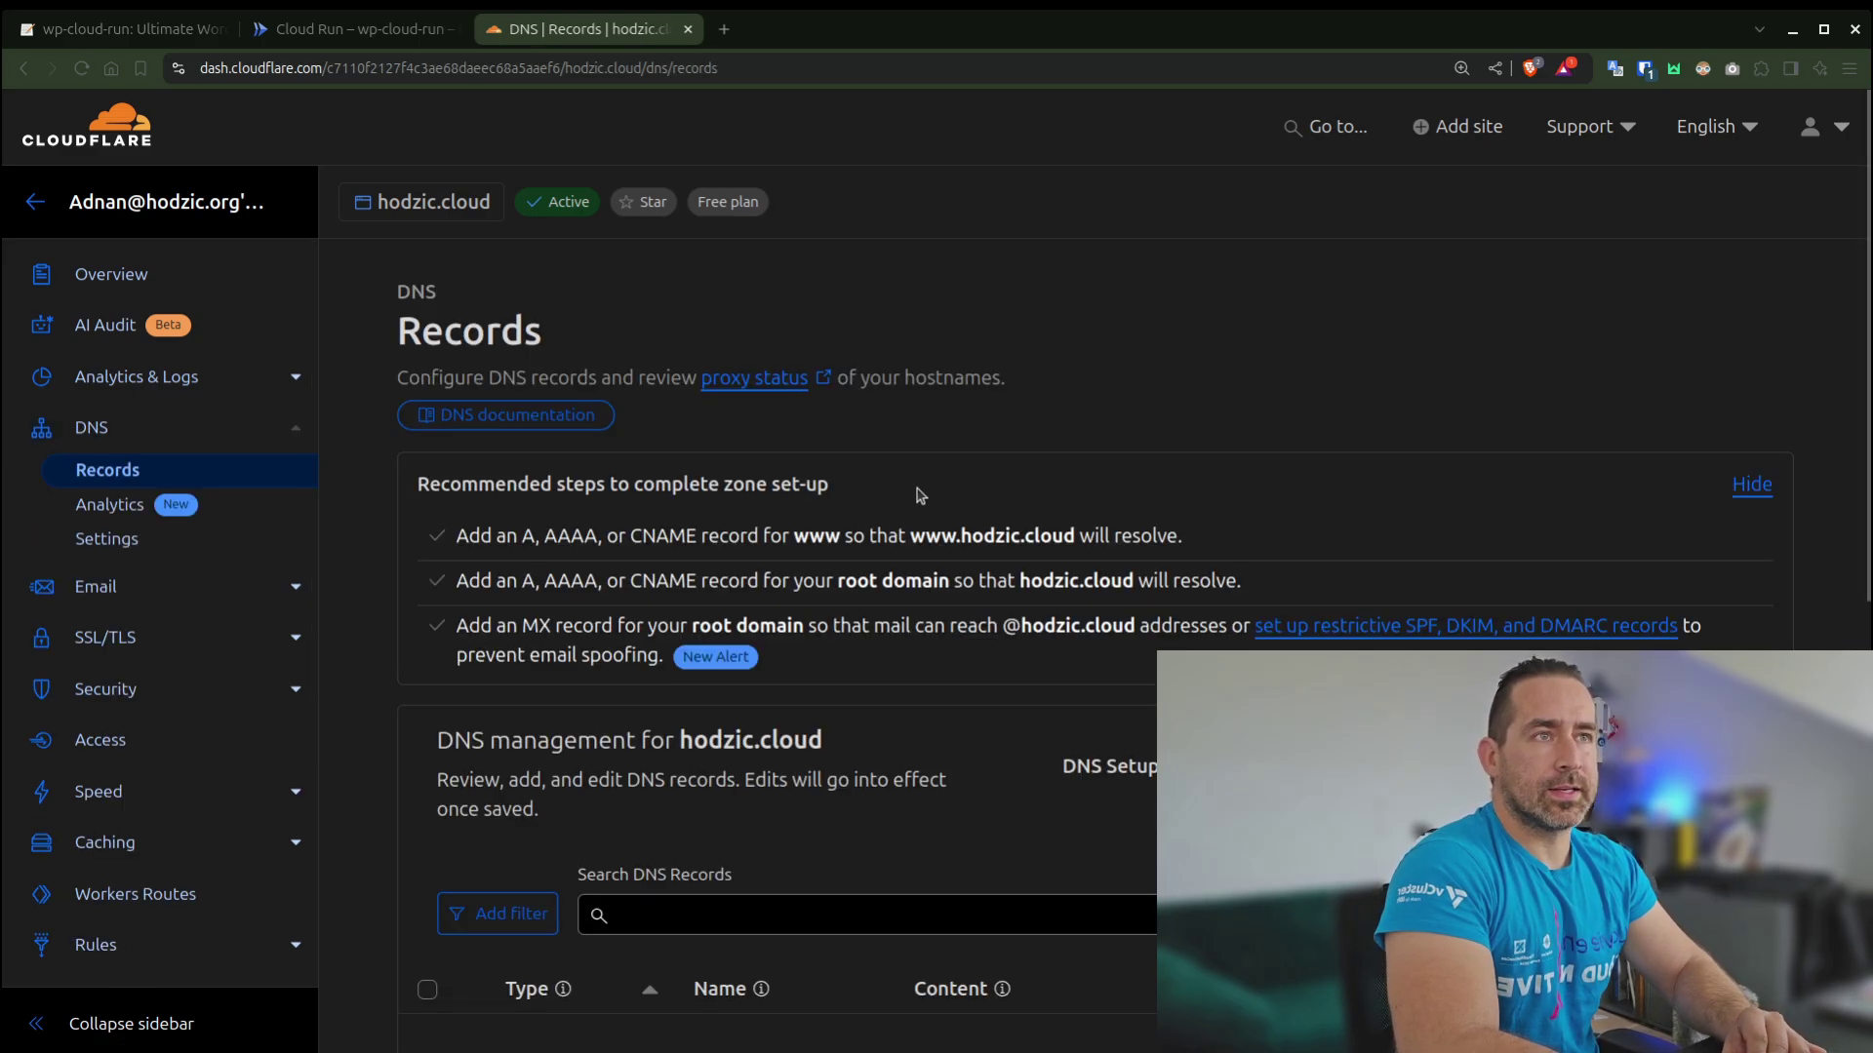
scroll(1073, 746, down, 3)
scroll(1073, 746, down, 1)
- Fill in a new A record named @ with IPv4 address 216.239.32.21
click(1674, 508)
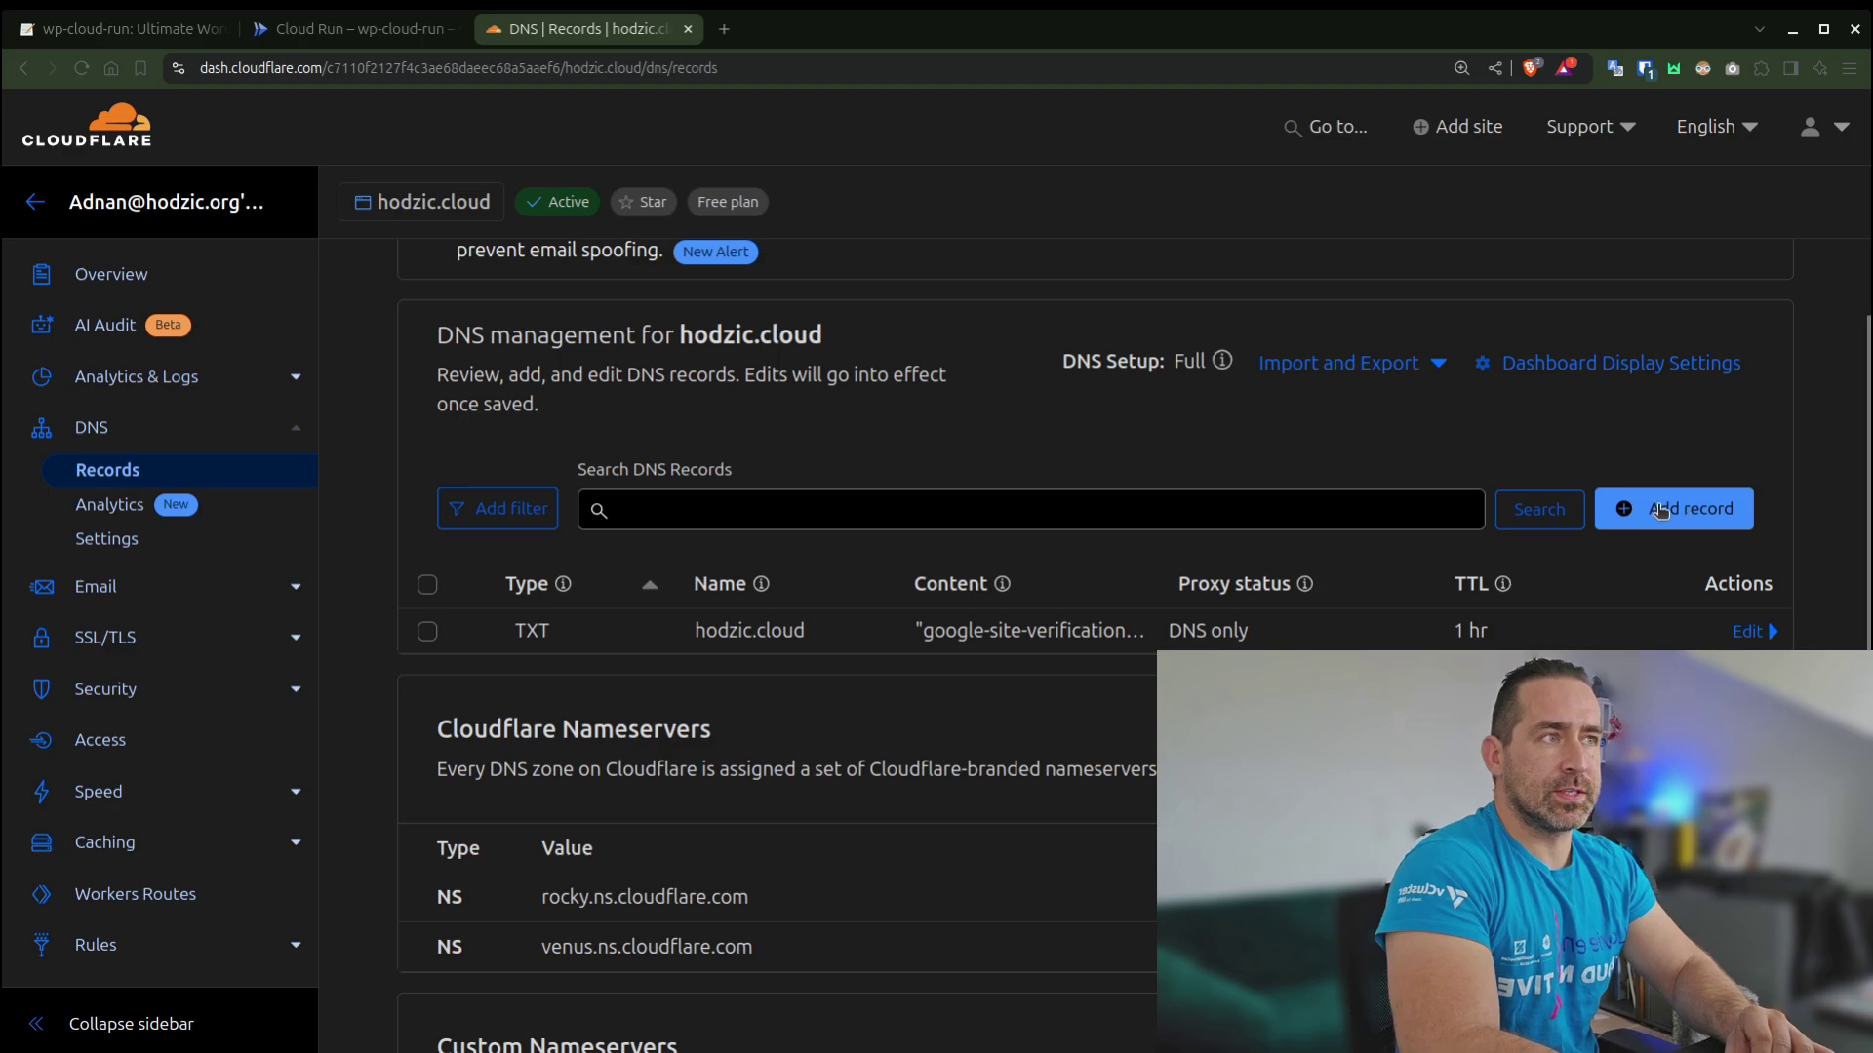
click(683, 692)
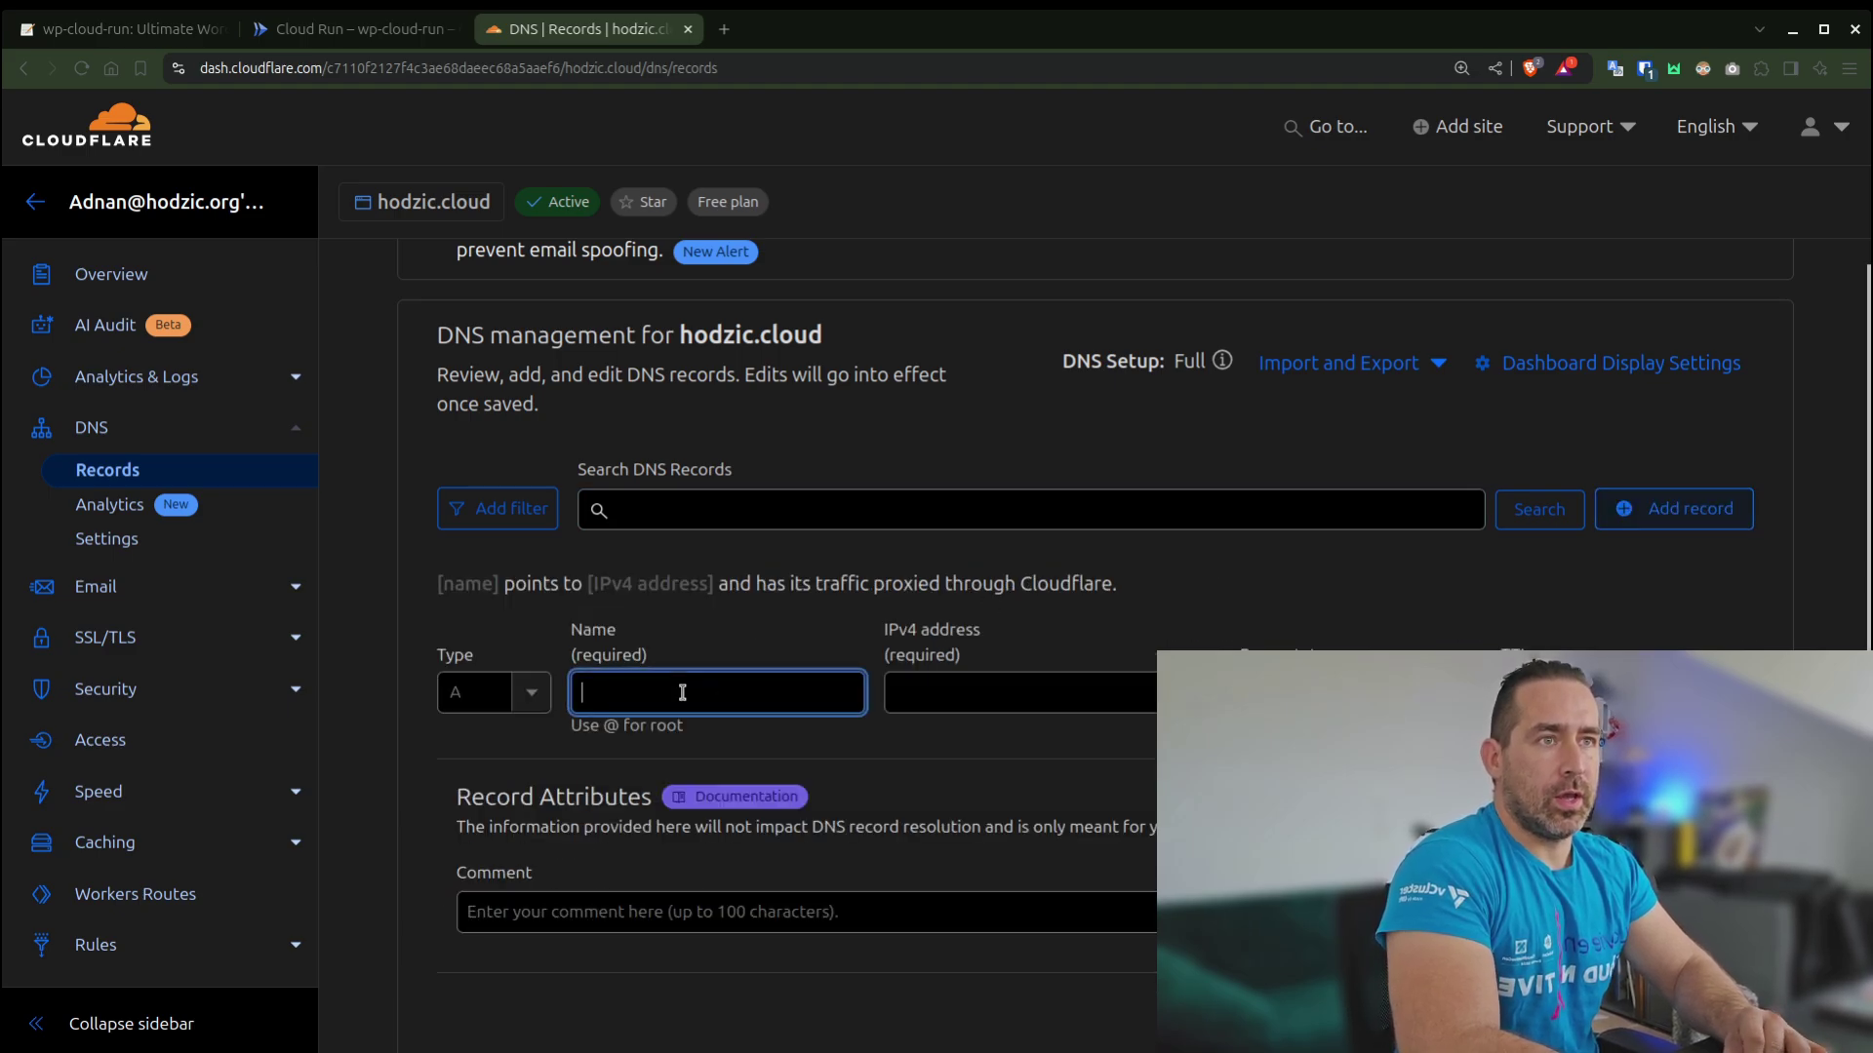
text(@)
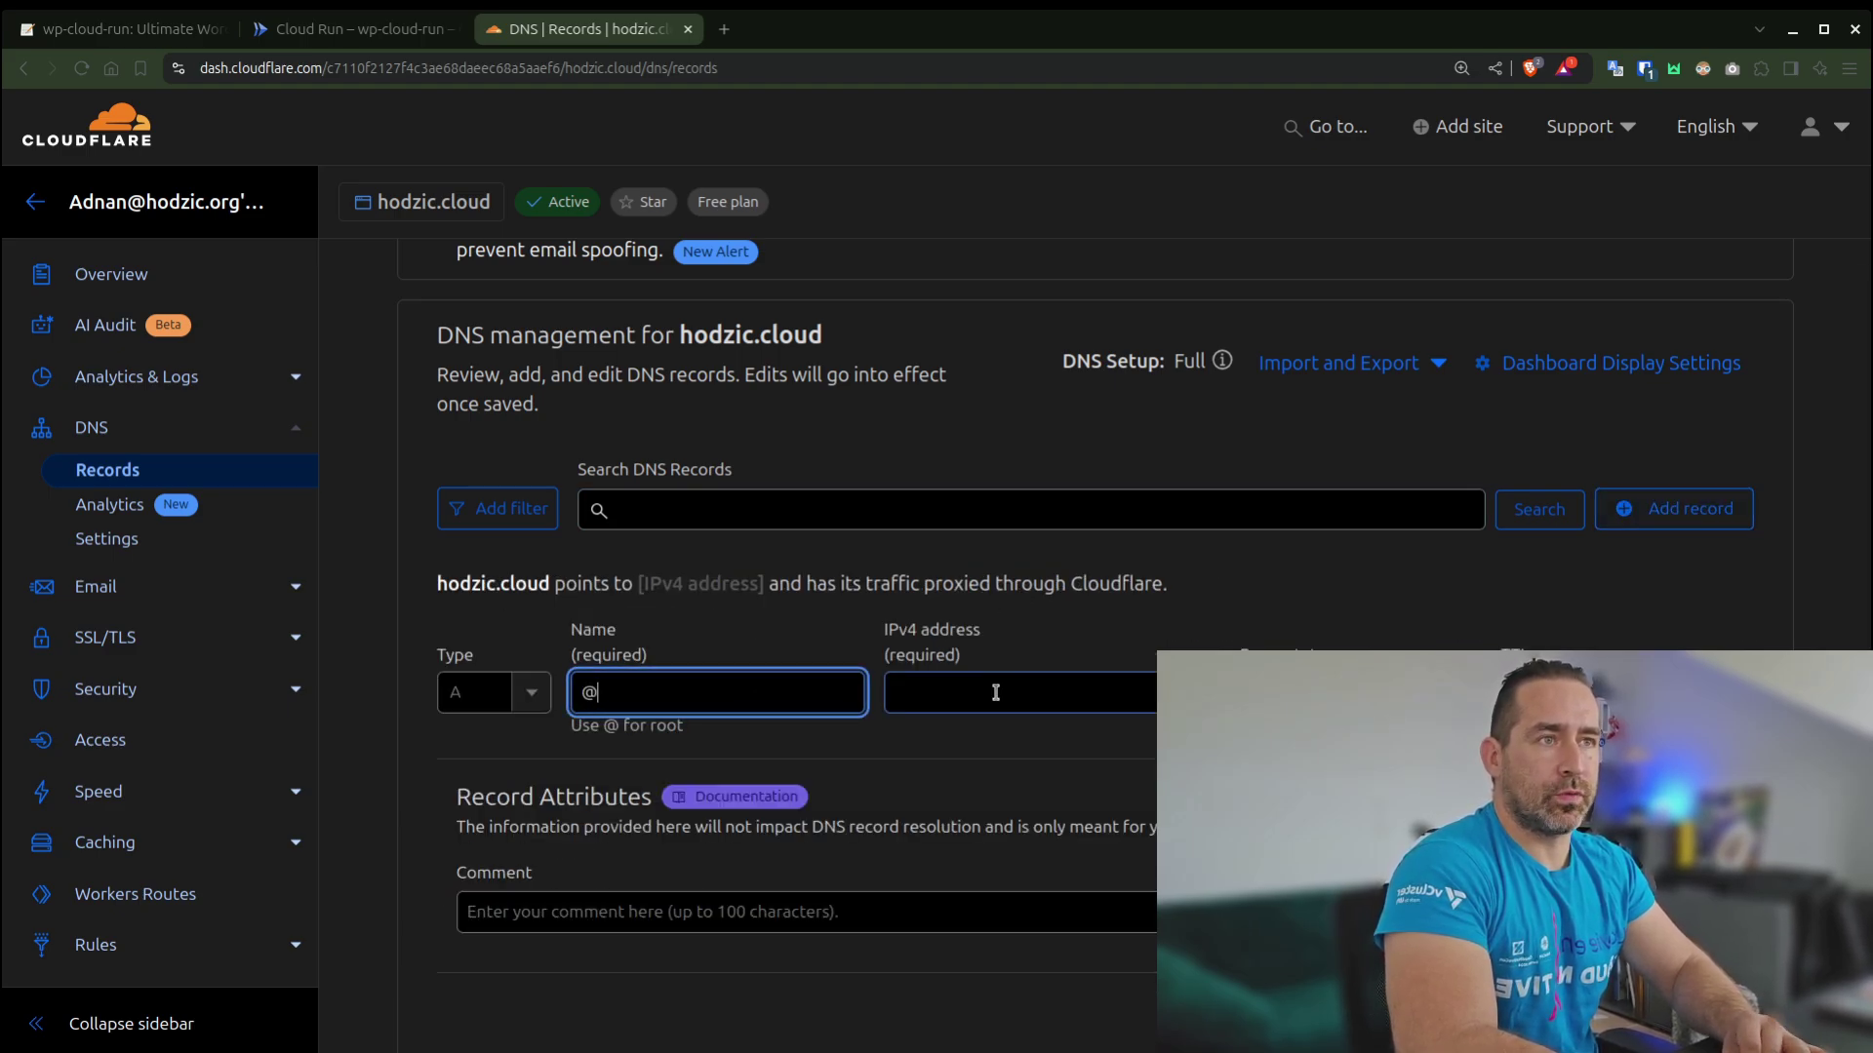
click(992, 691)
click(1015, 739)
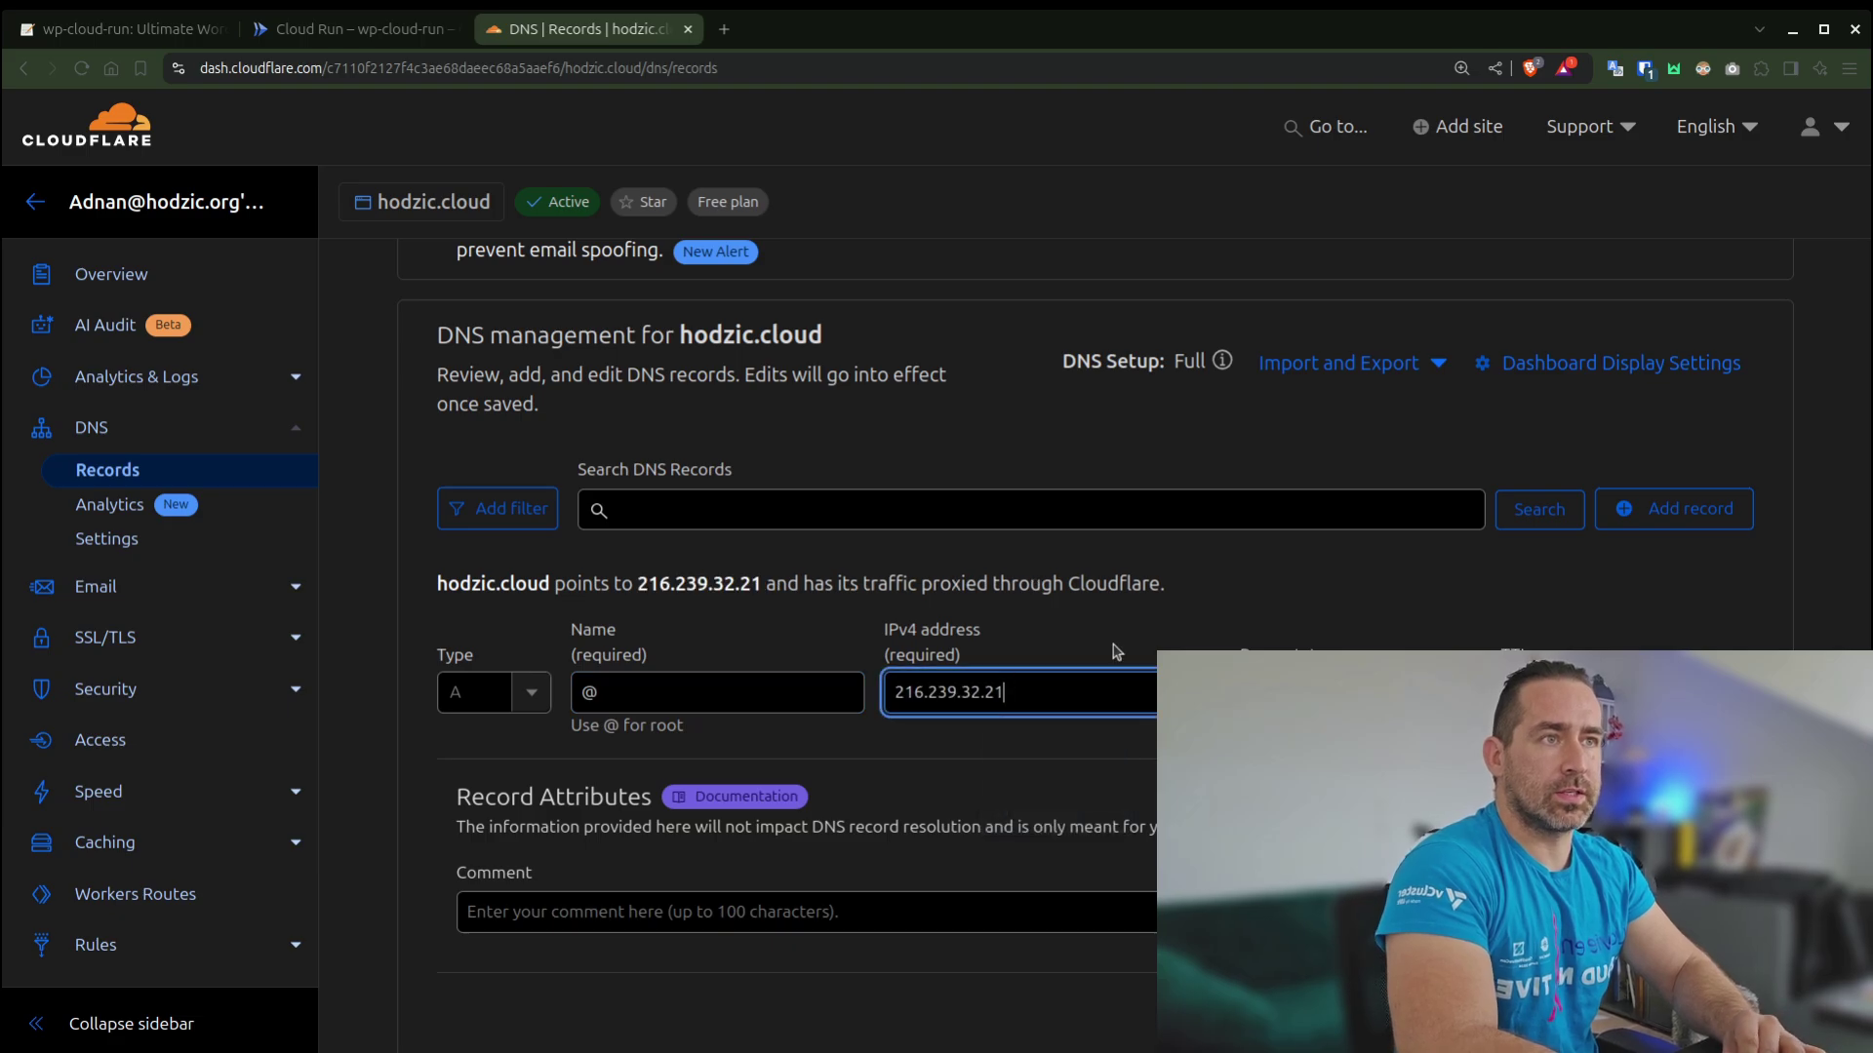
scroll(1195, 639, down, 2)
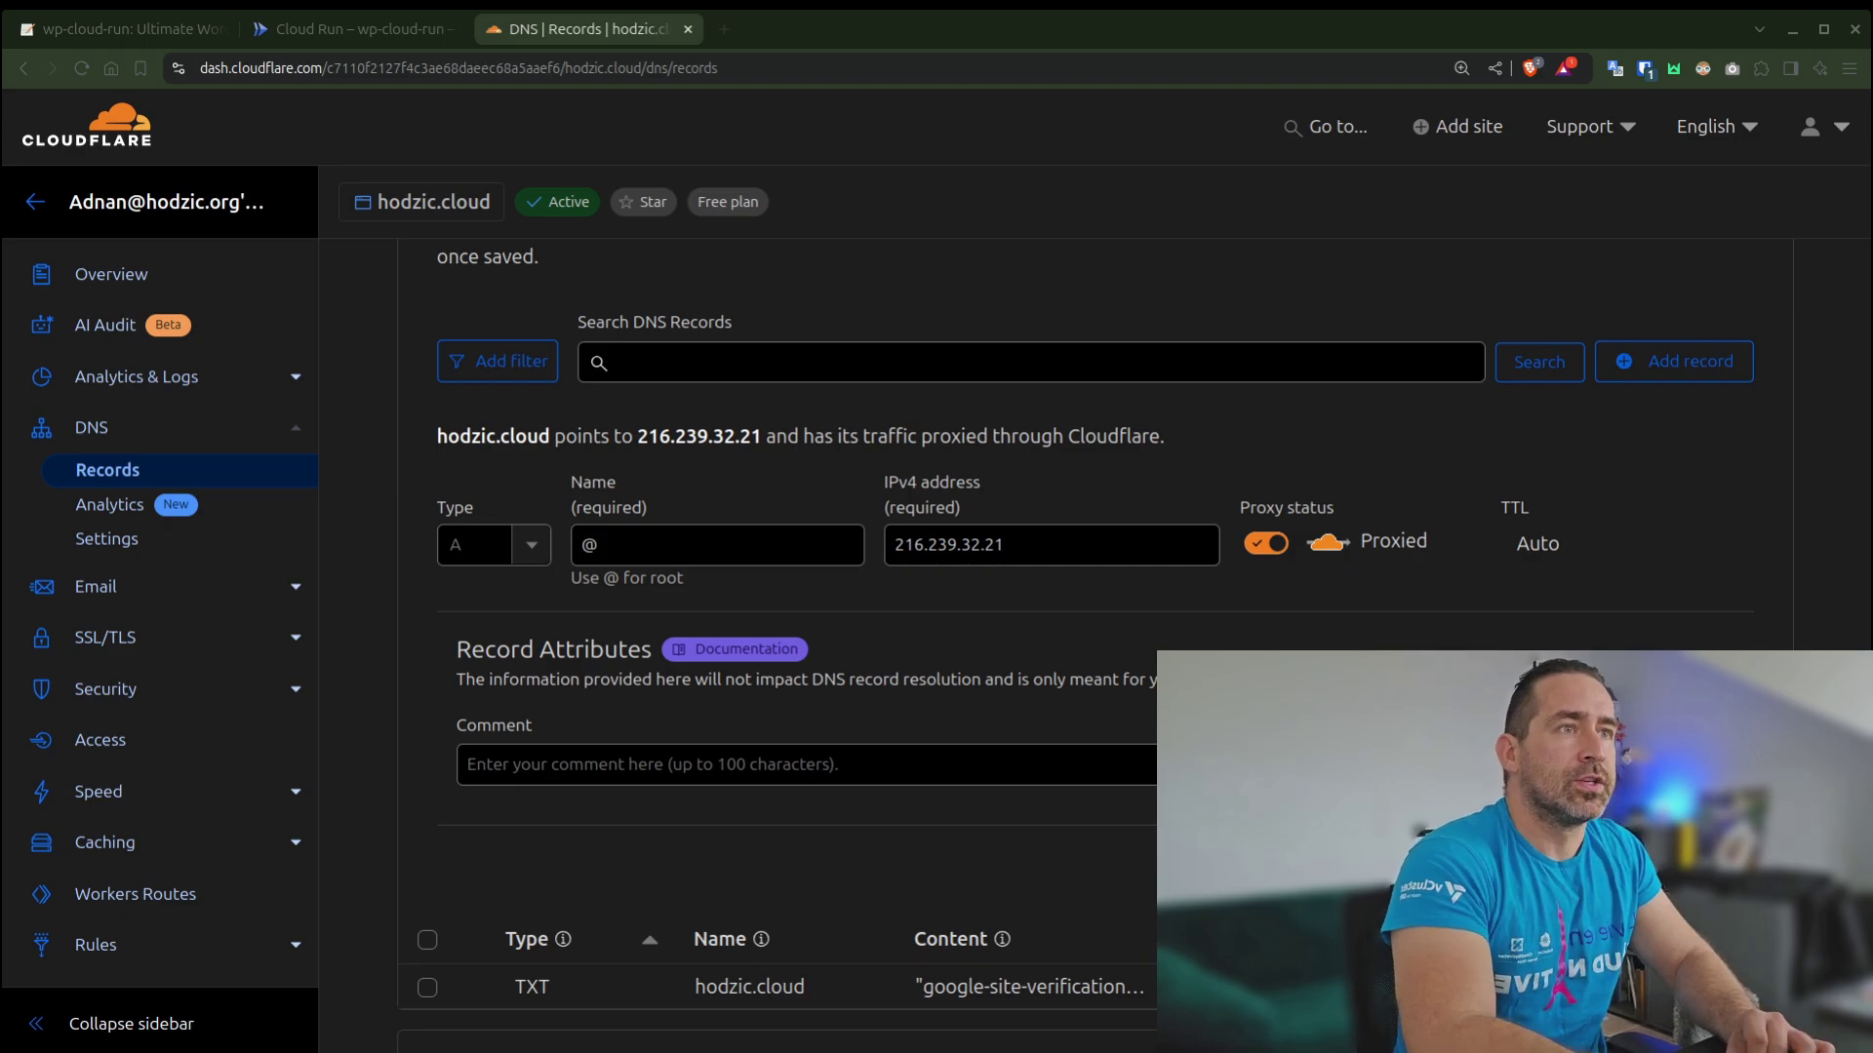
- Make the 216.239.32.21 A record DNS only with a 1 min TTL and save it
click(1004, 544)
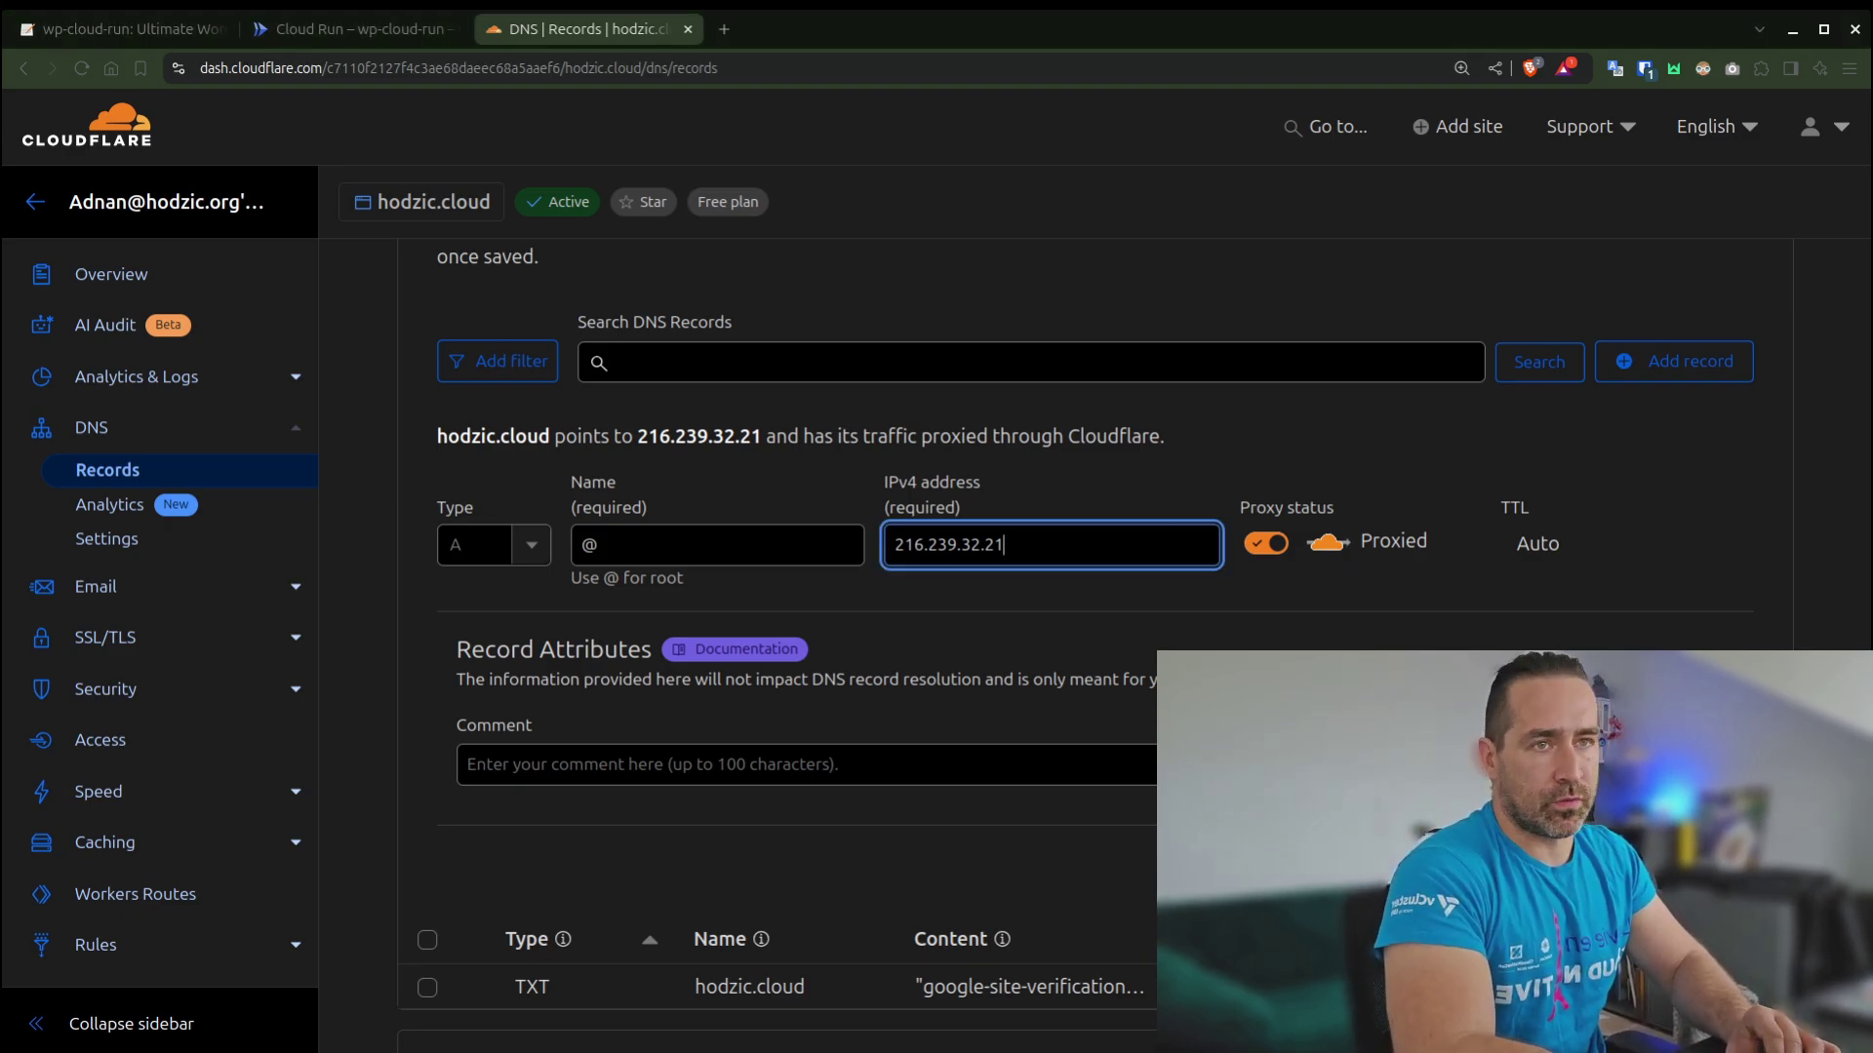
click(1266, 544)
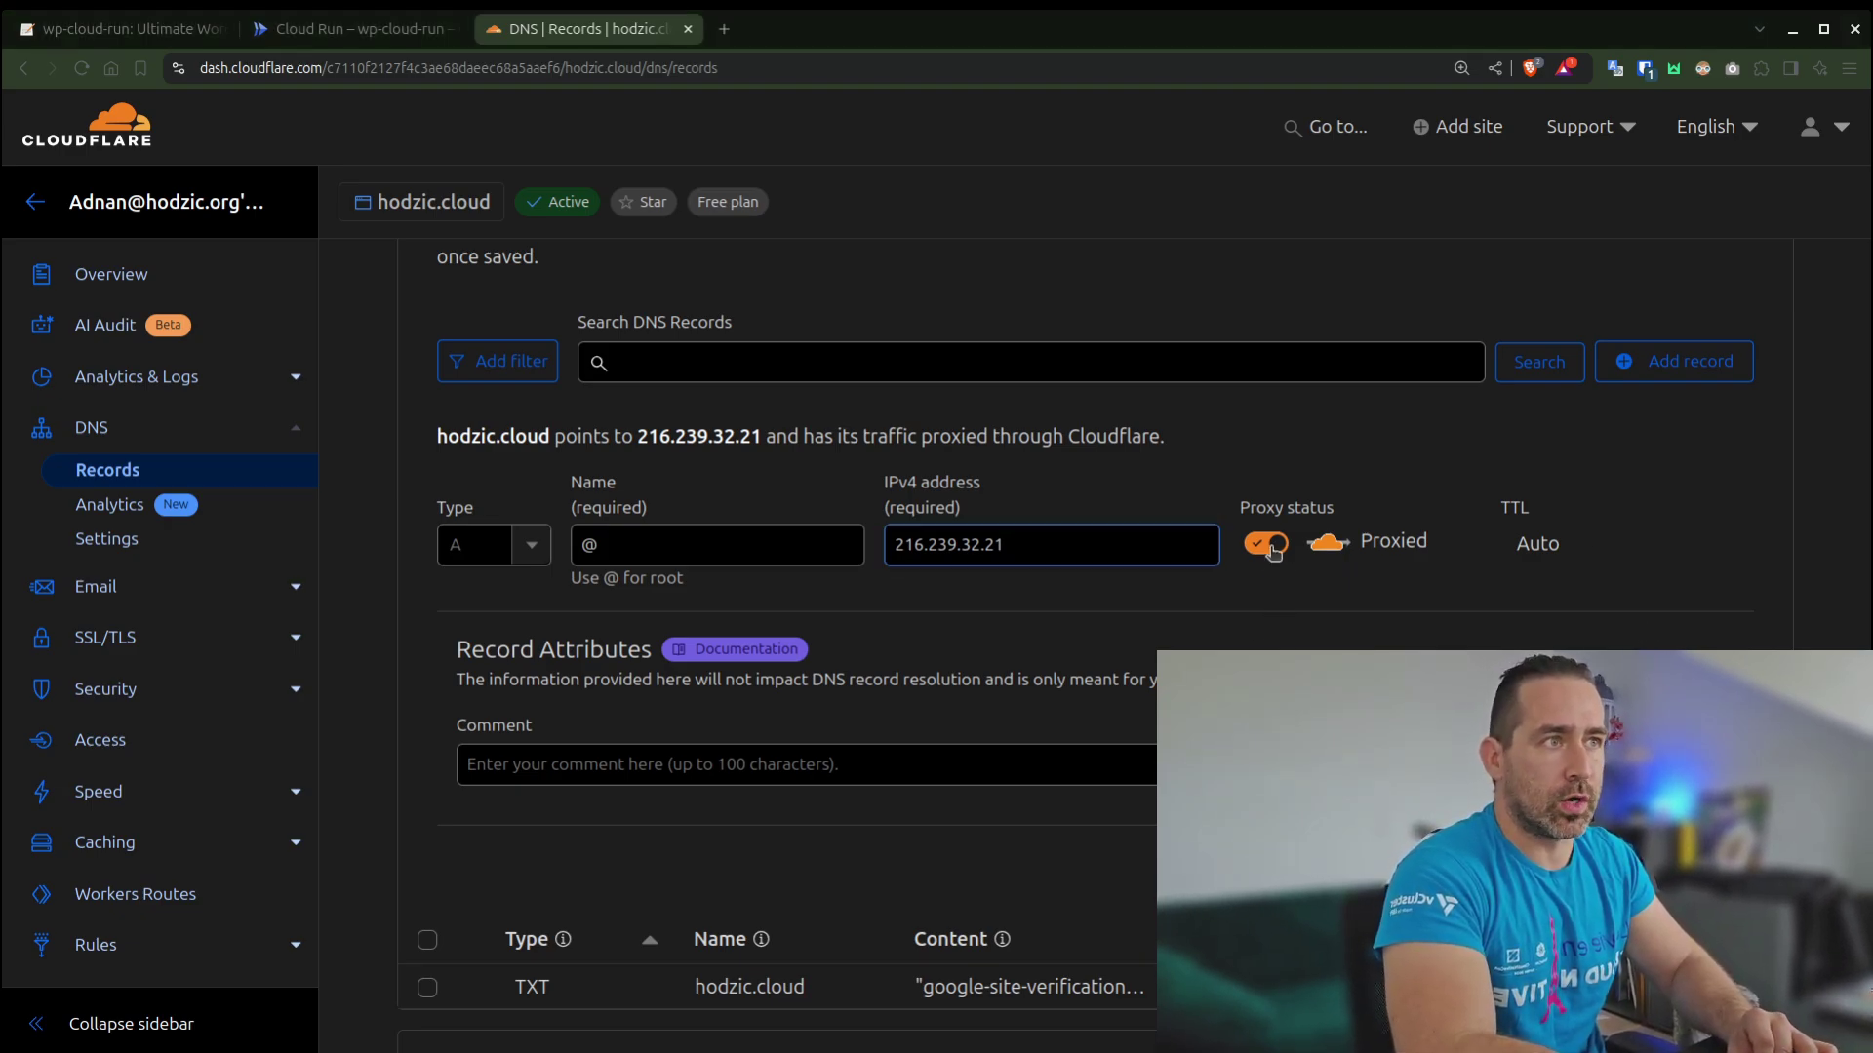
click(1264, 546)
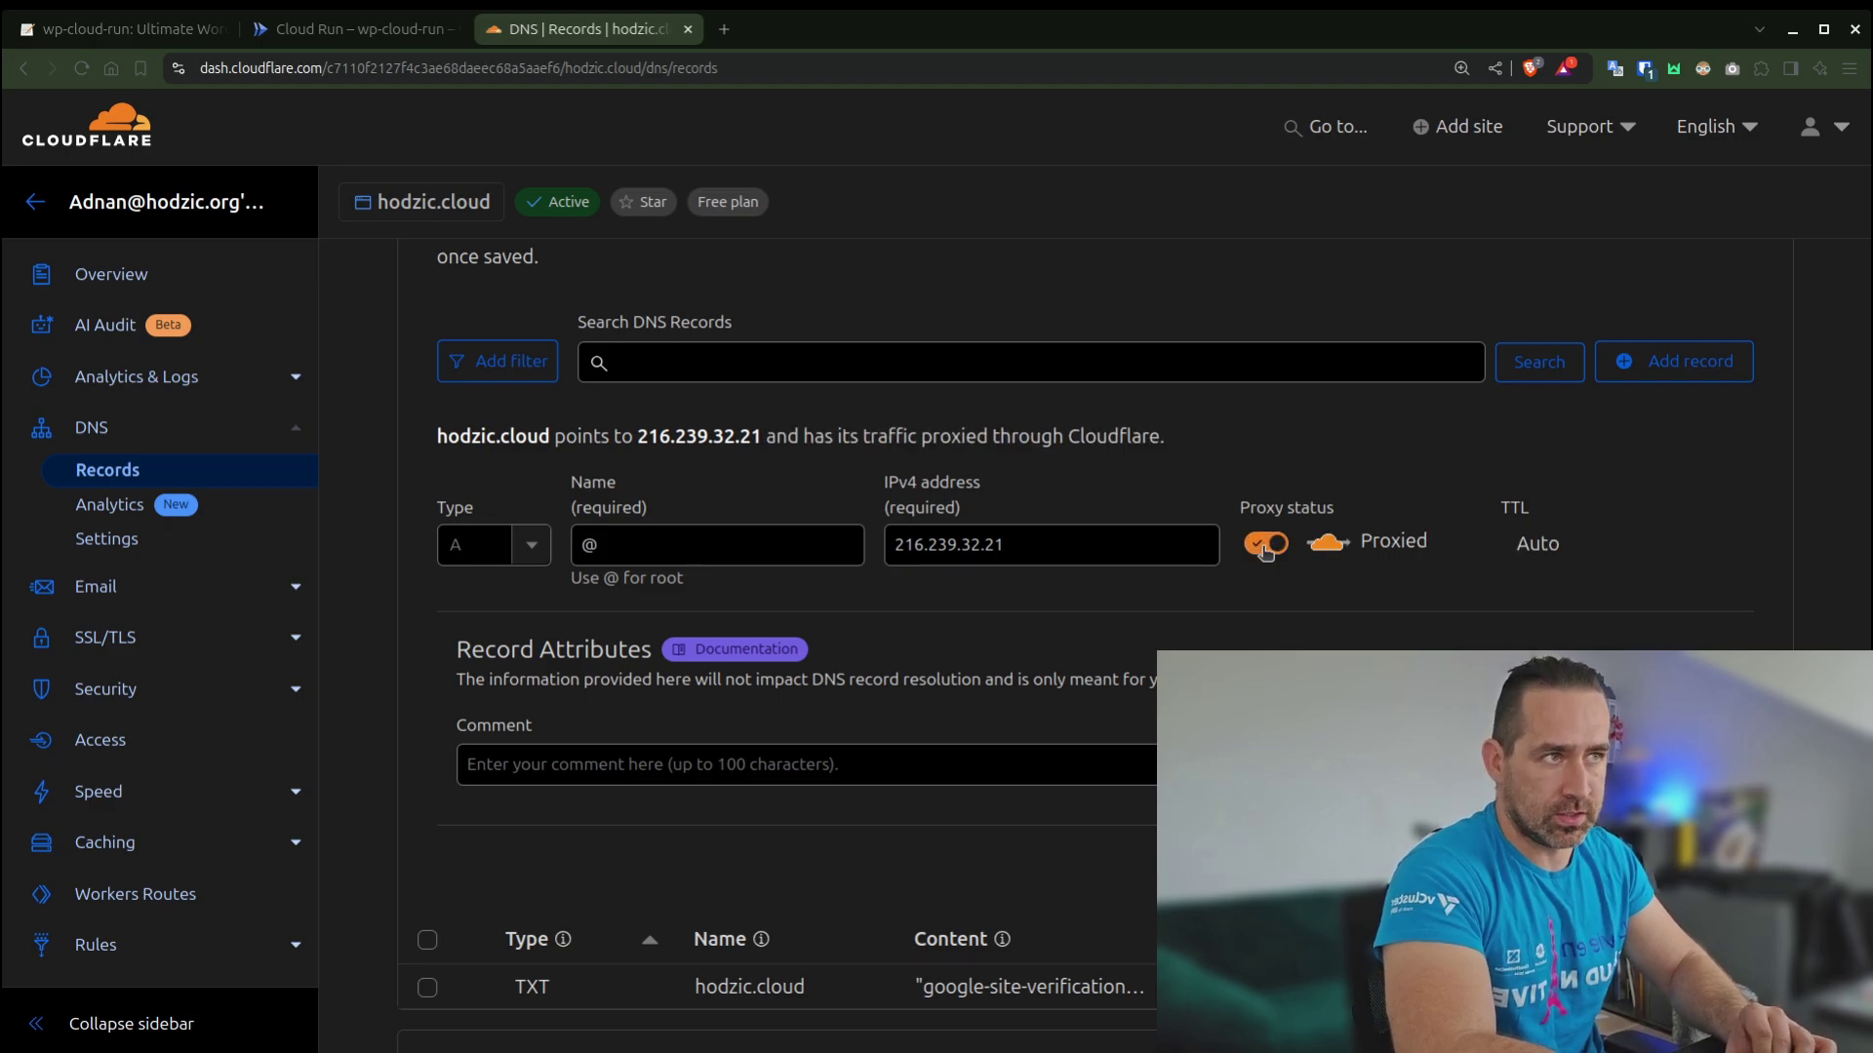
click(1265, 546)
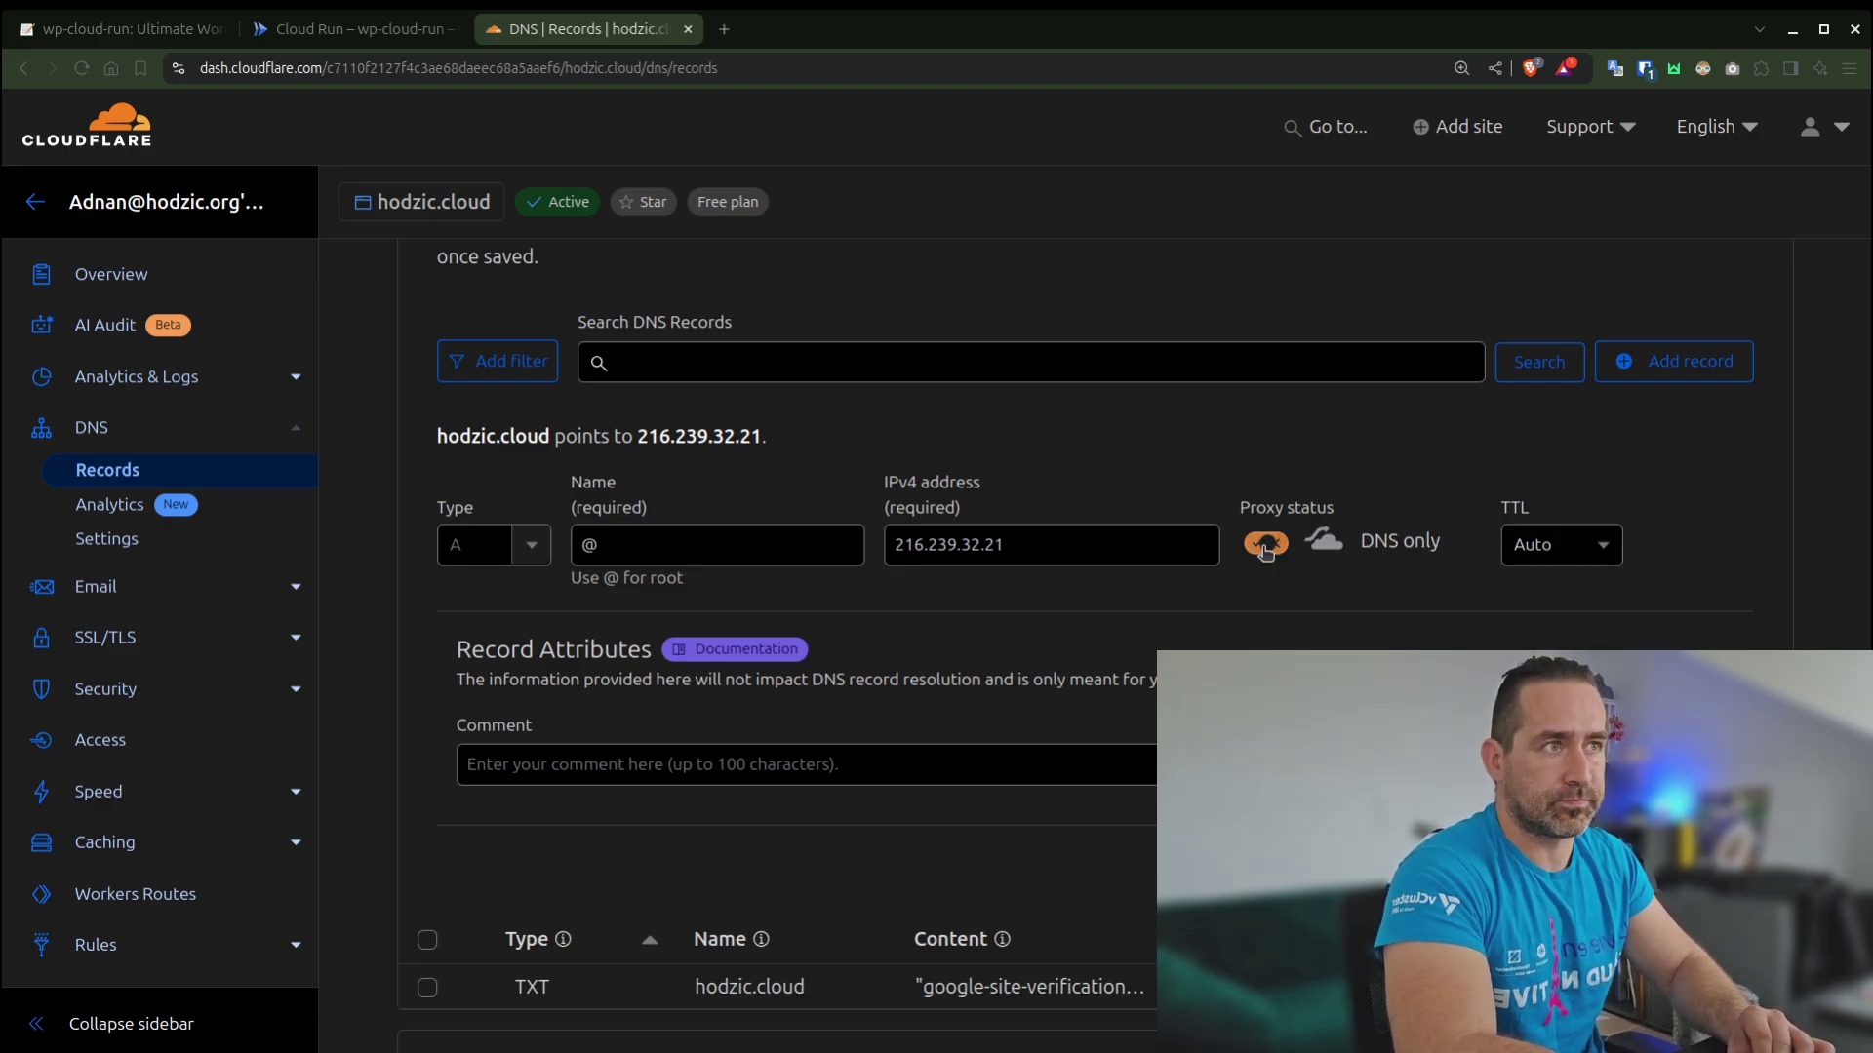
click(1586, 554)
click(1572, 637)
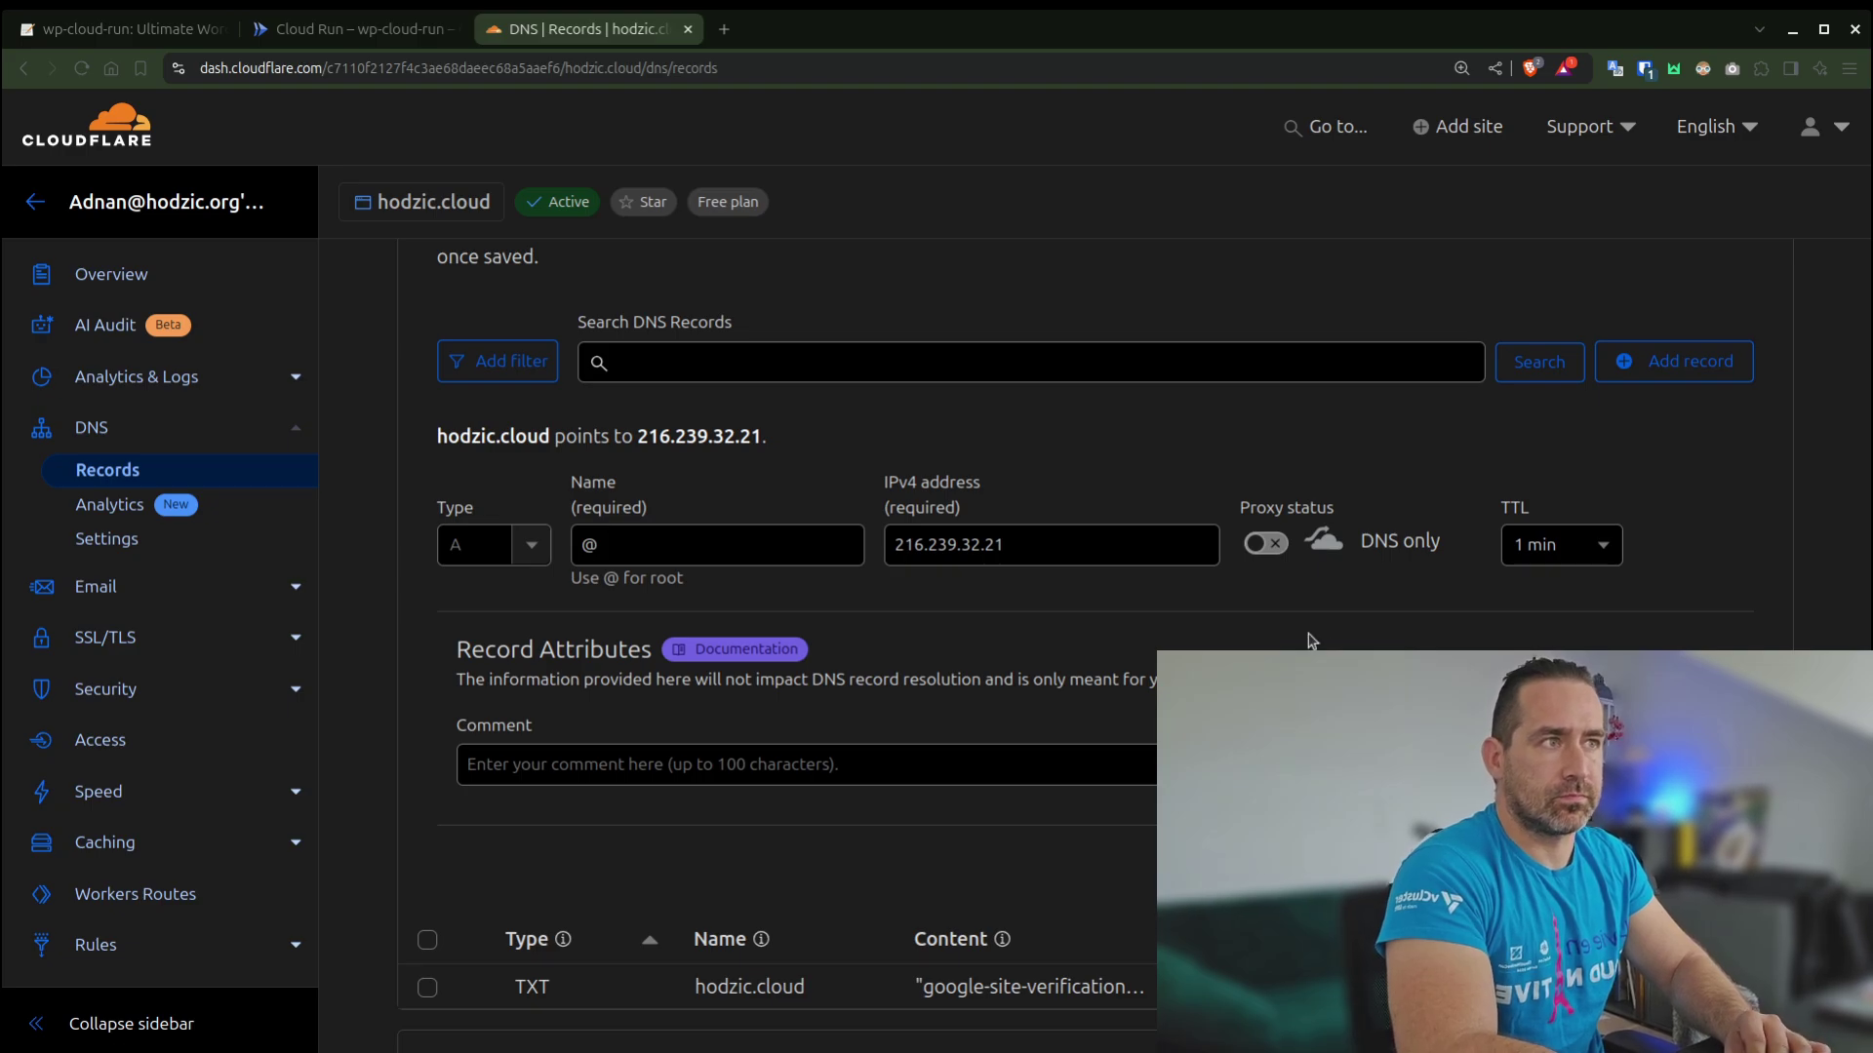
click(1722, 863)
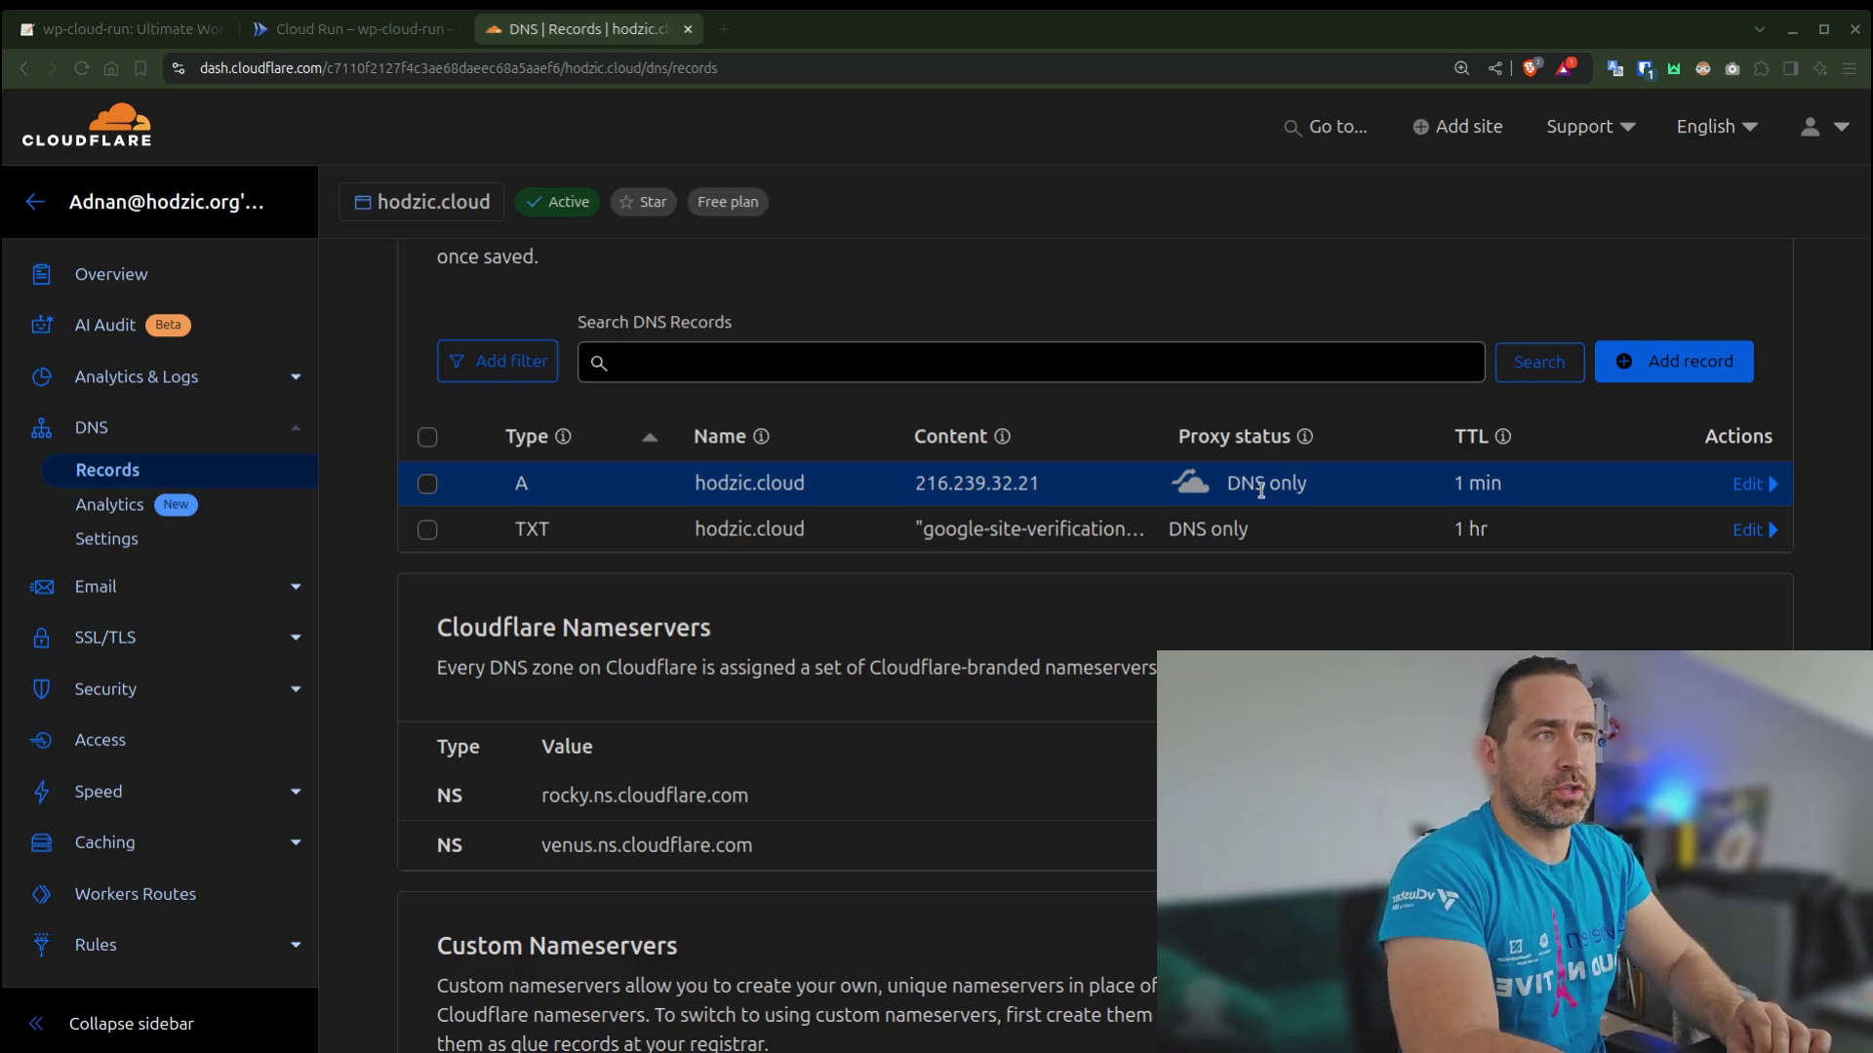
- Back in Cloud Run, complete the hodzic.cloud mapping with Done
click(351, 28)
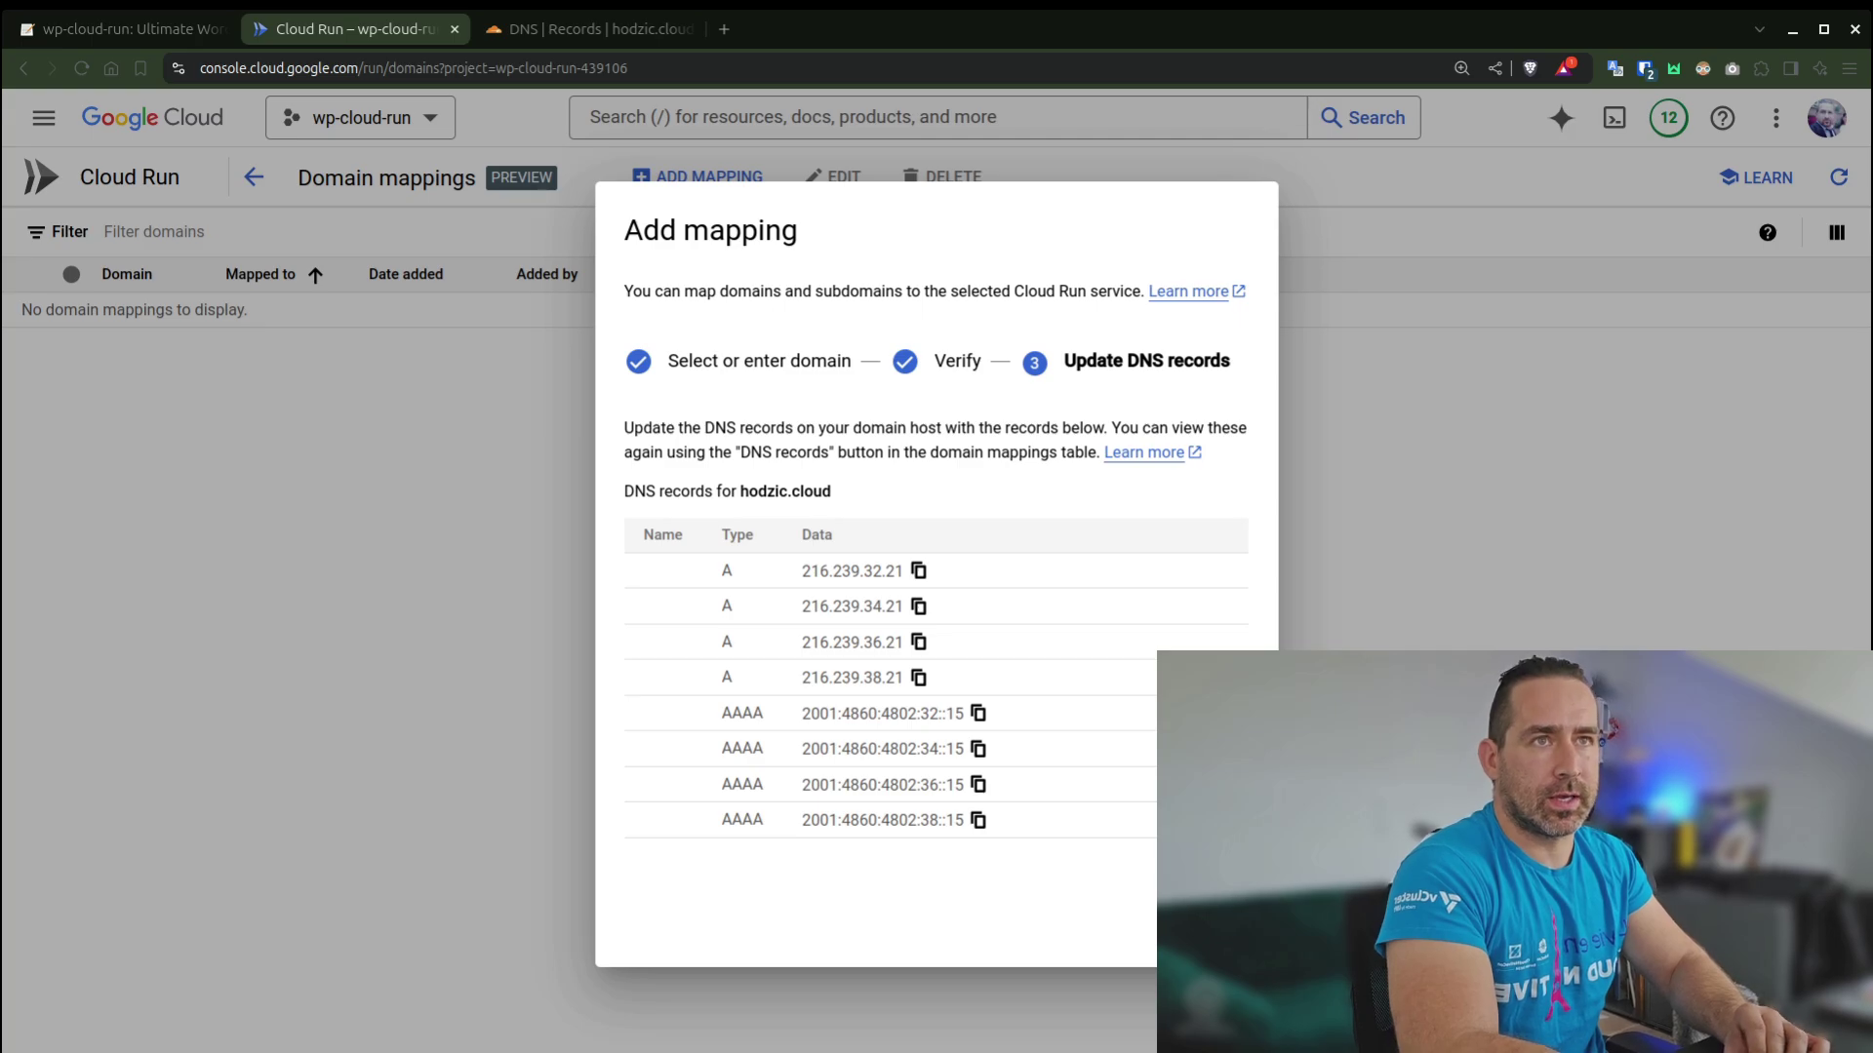
click(1219, 931)
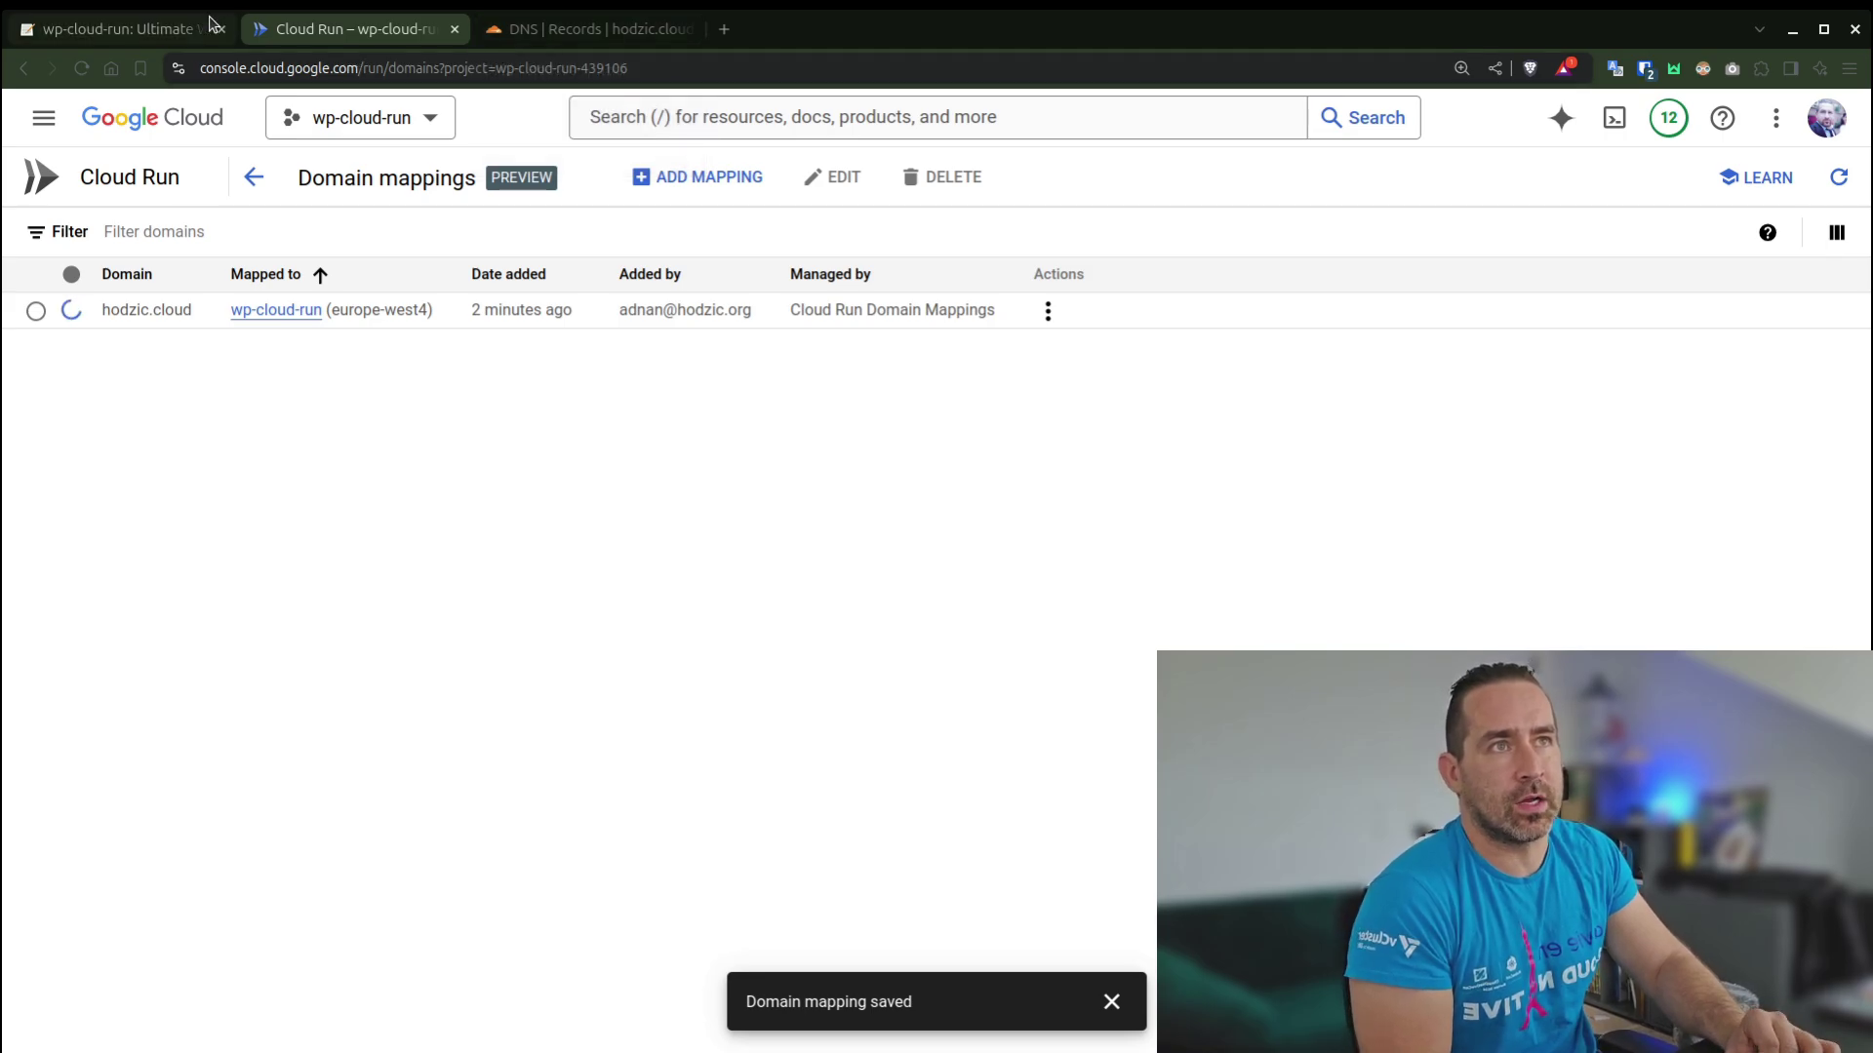
click(137, 34)
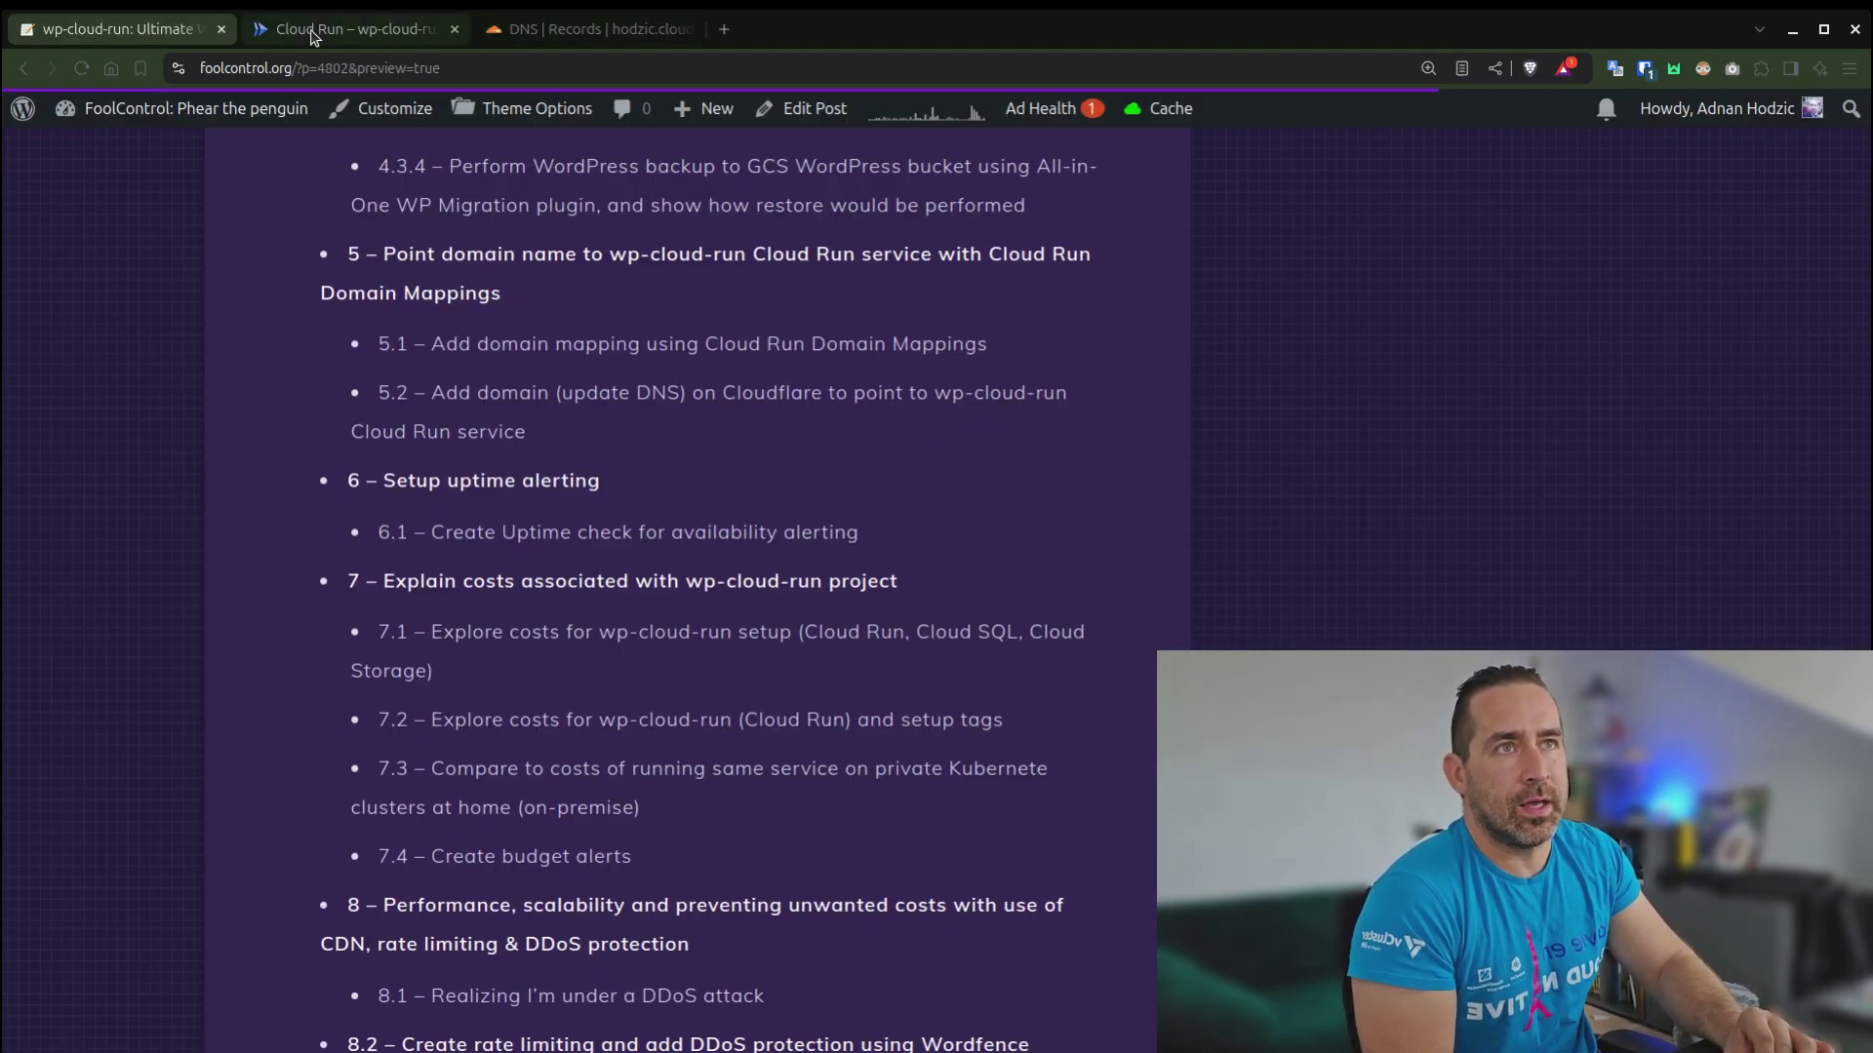
click(341, 32)
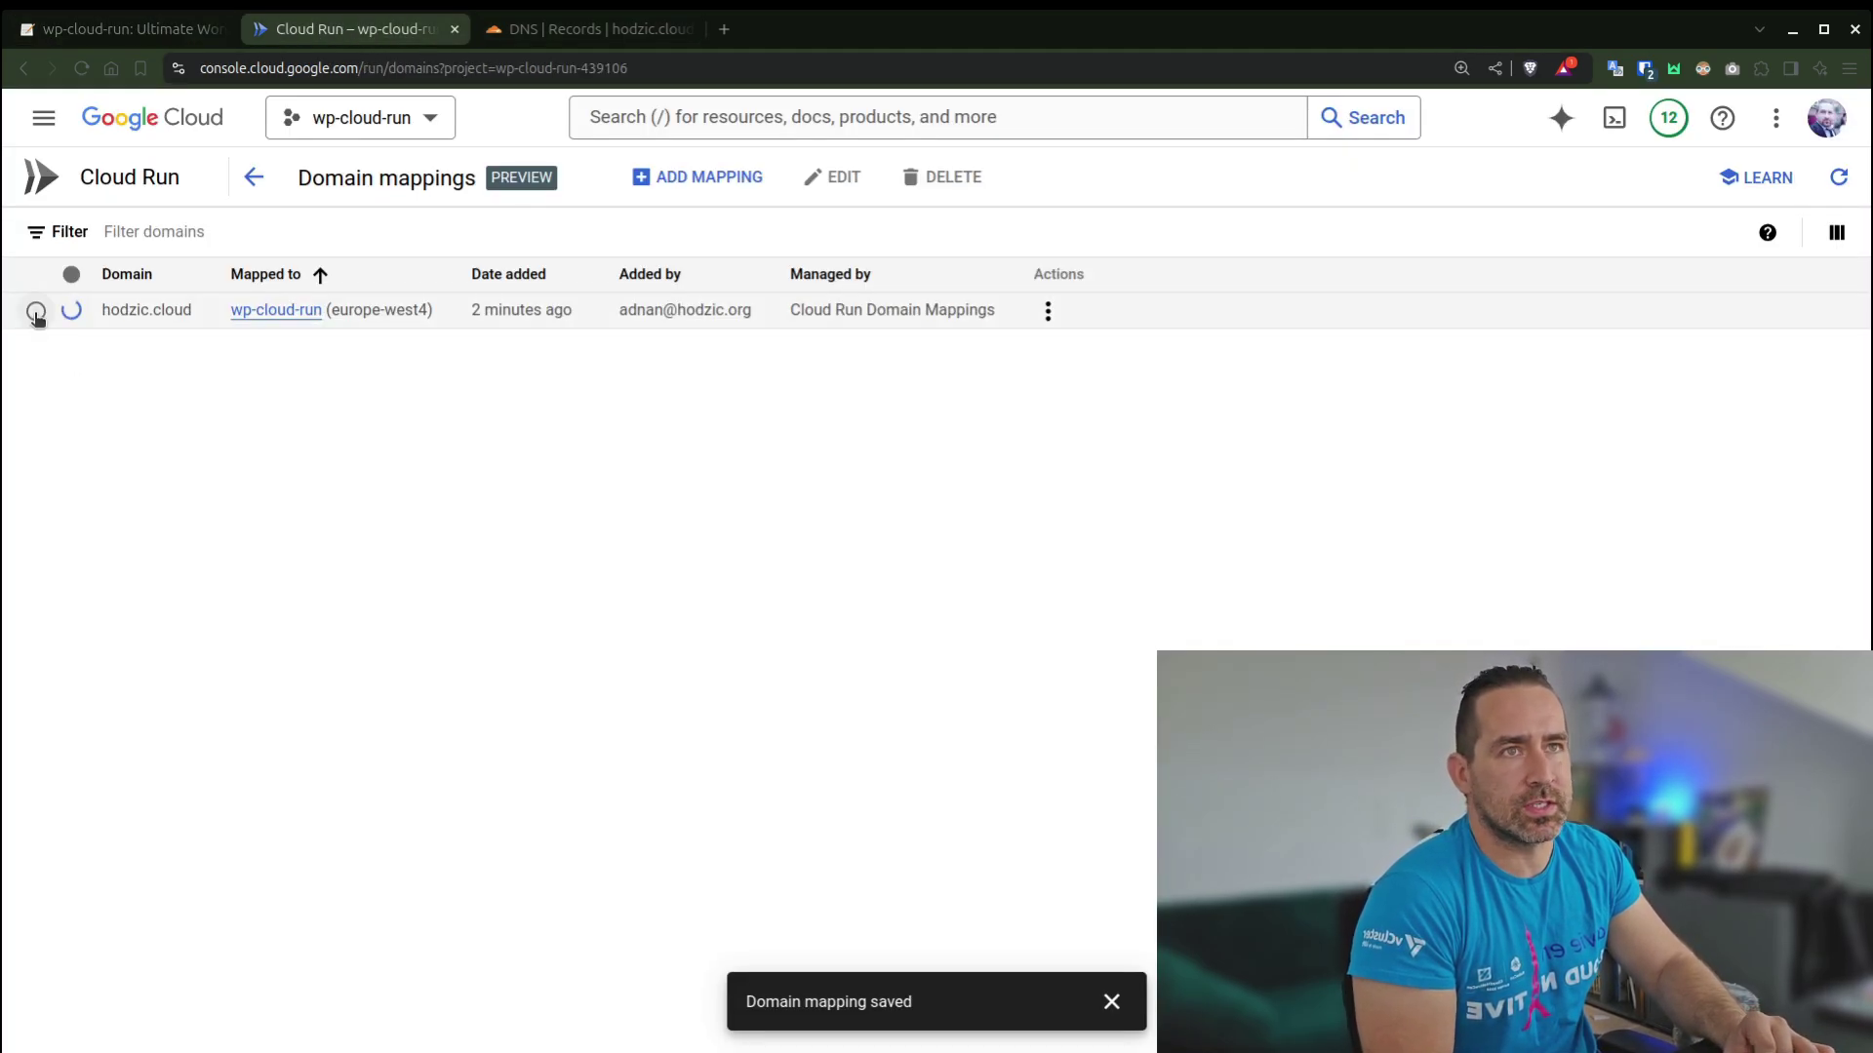
click(187, 23)
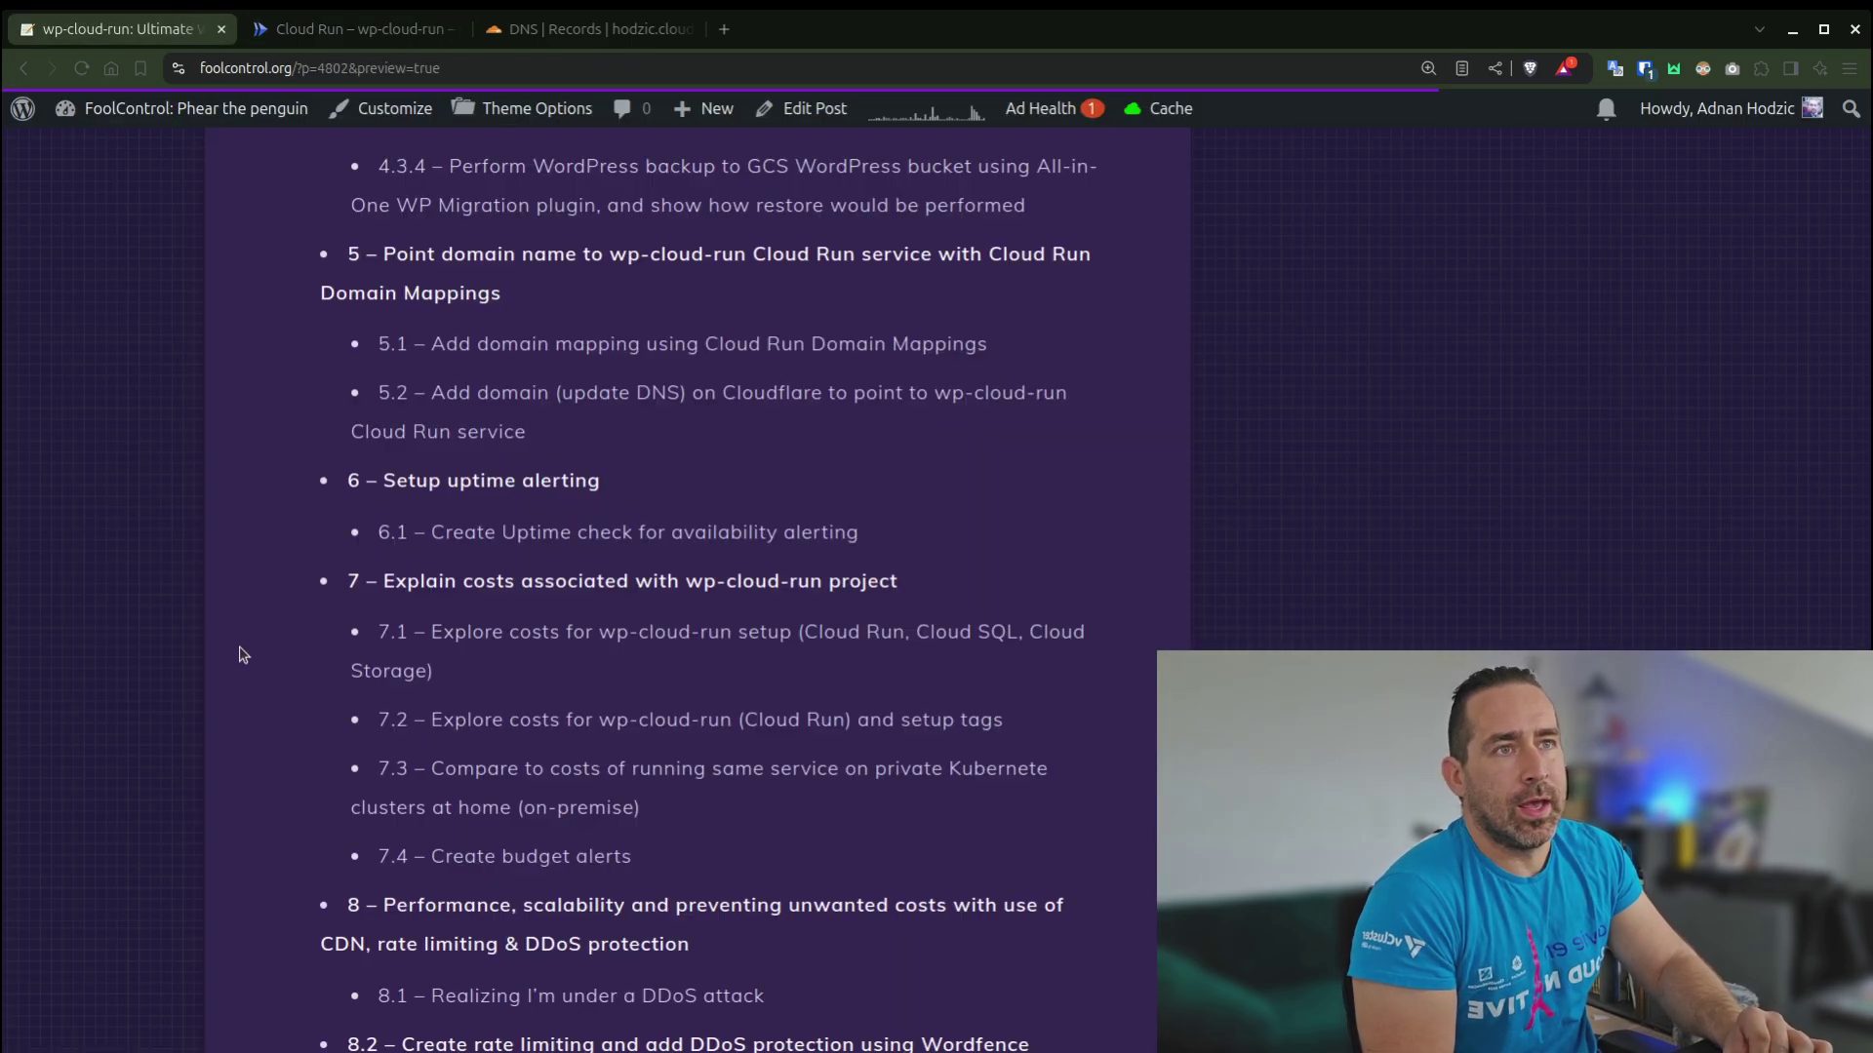
scroll(243, 655, down, 4)
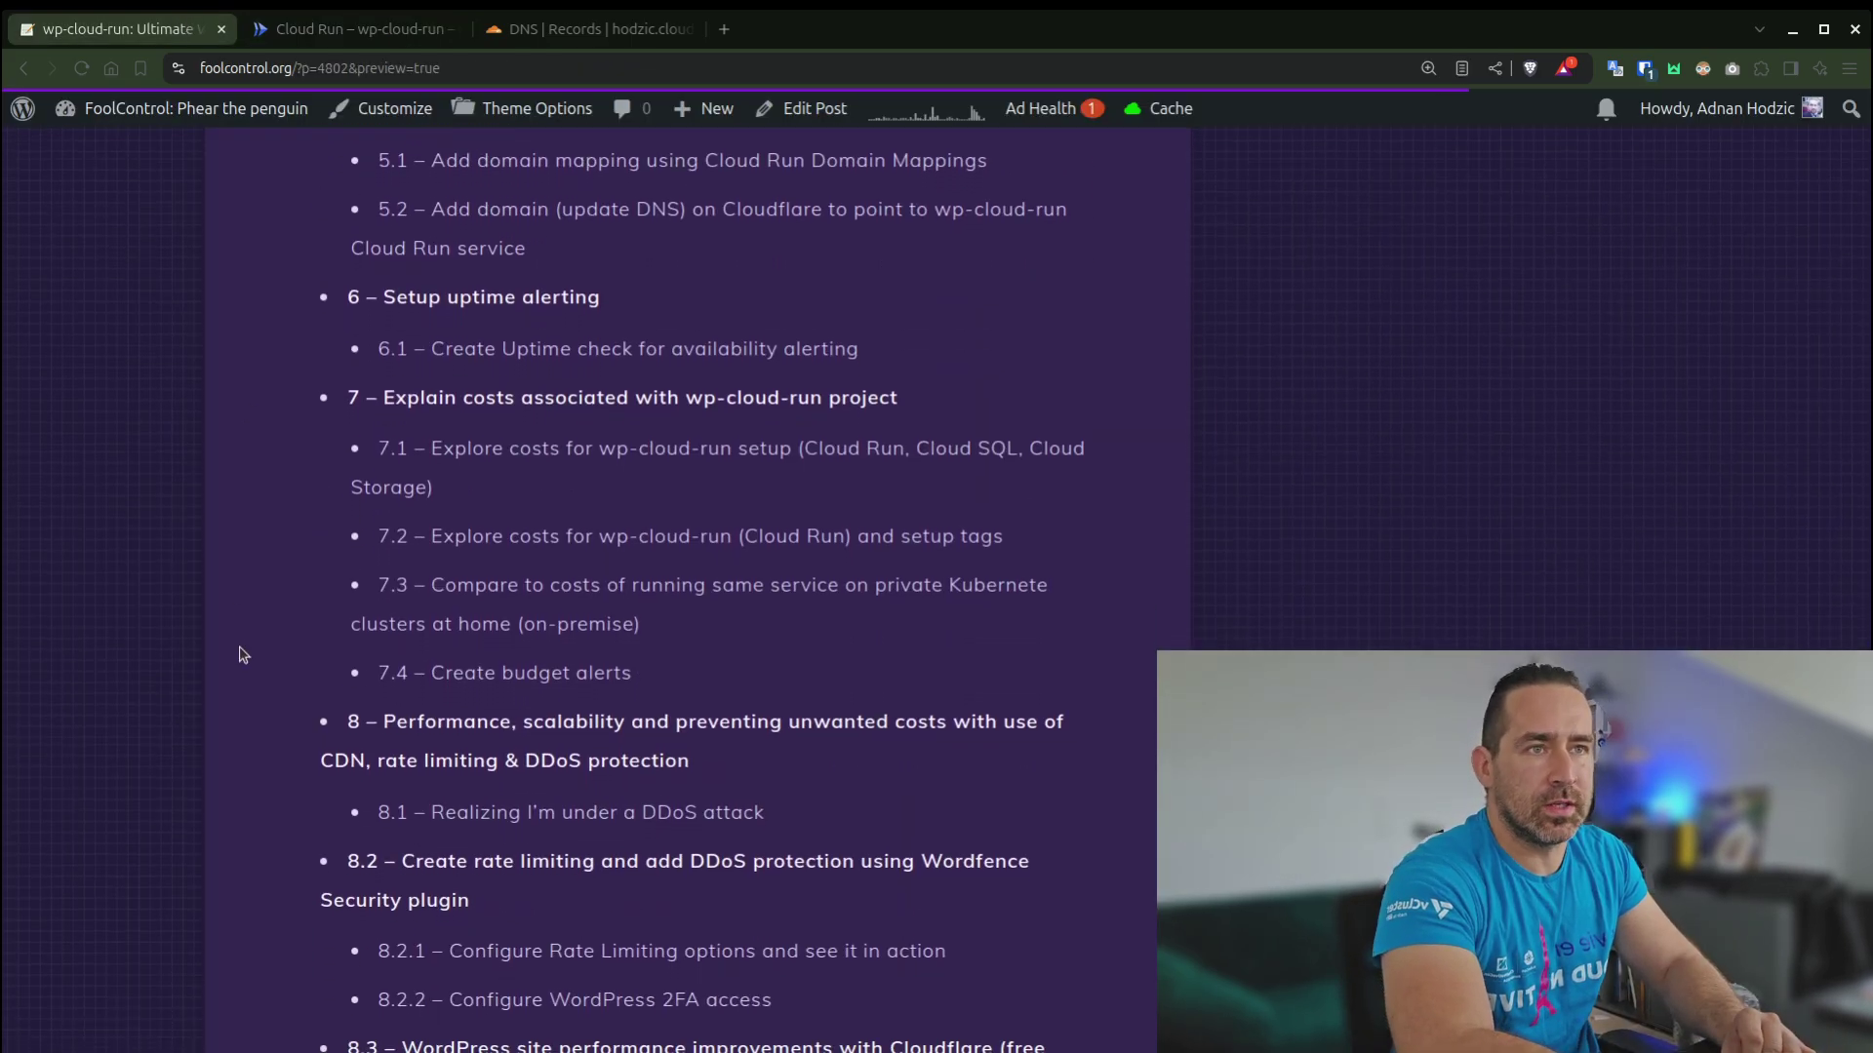
scroll(289, 609, down, 2)
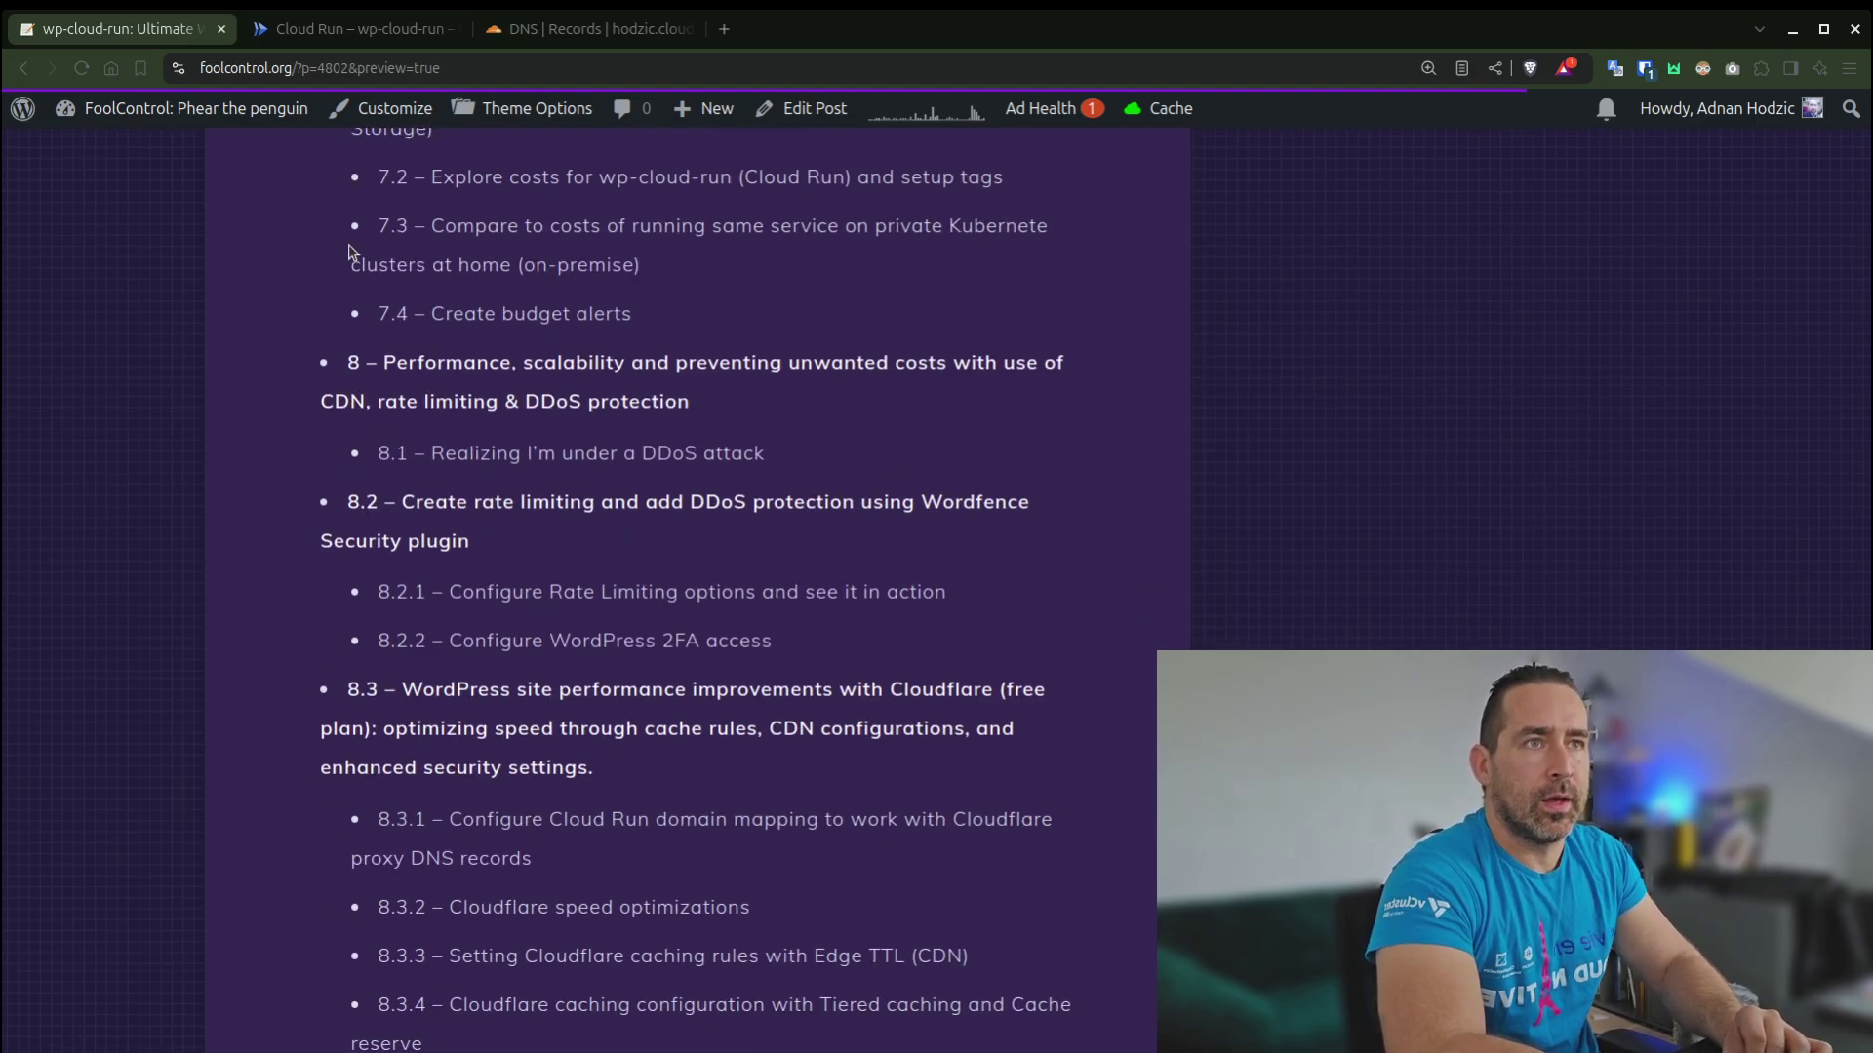
click(556, 27)
click(412, 37)
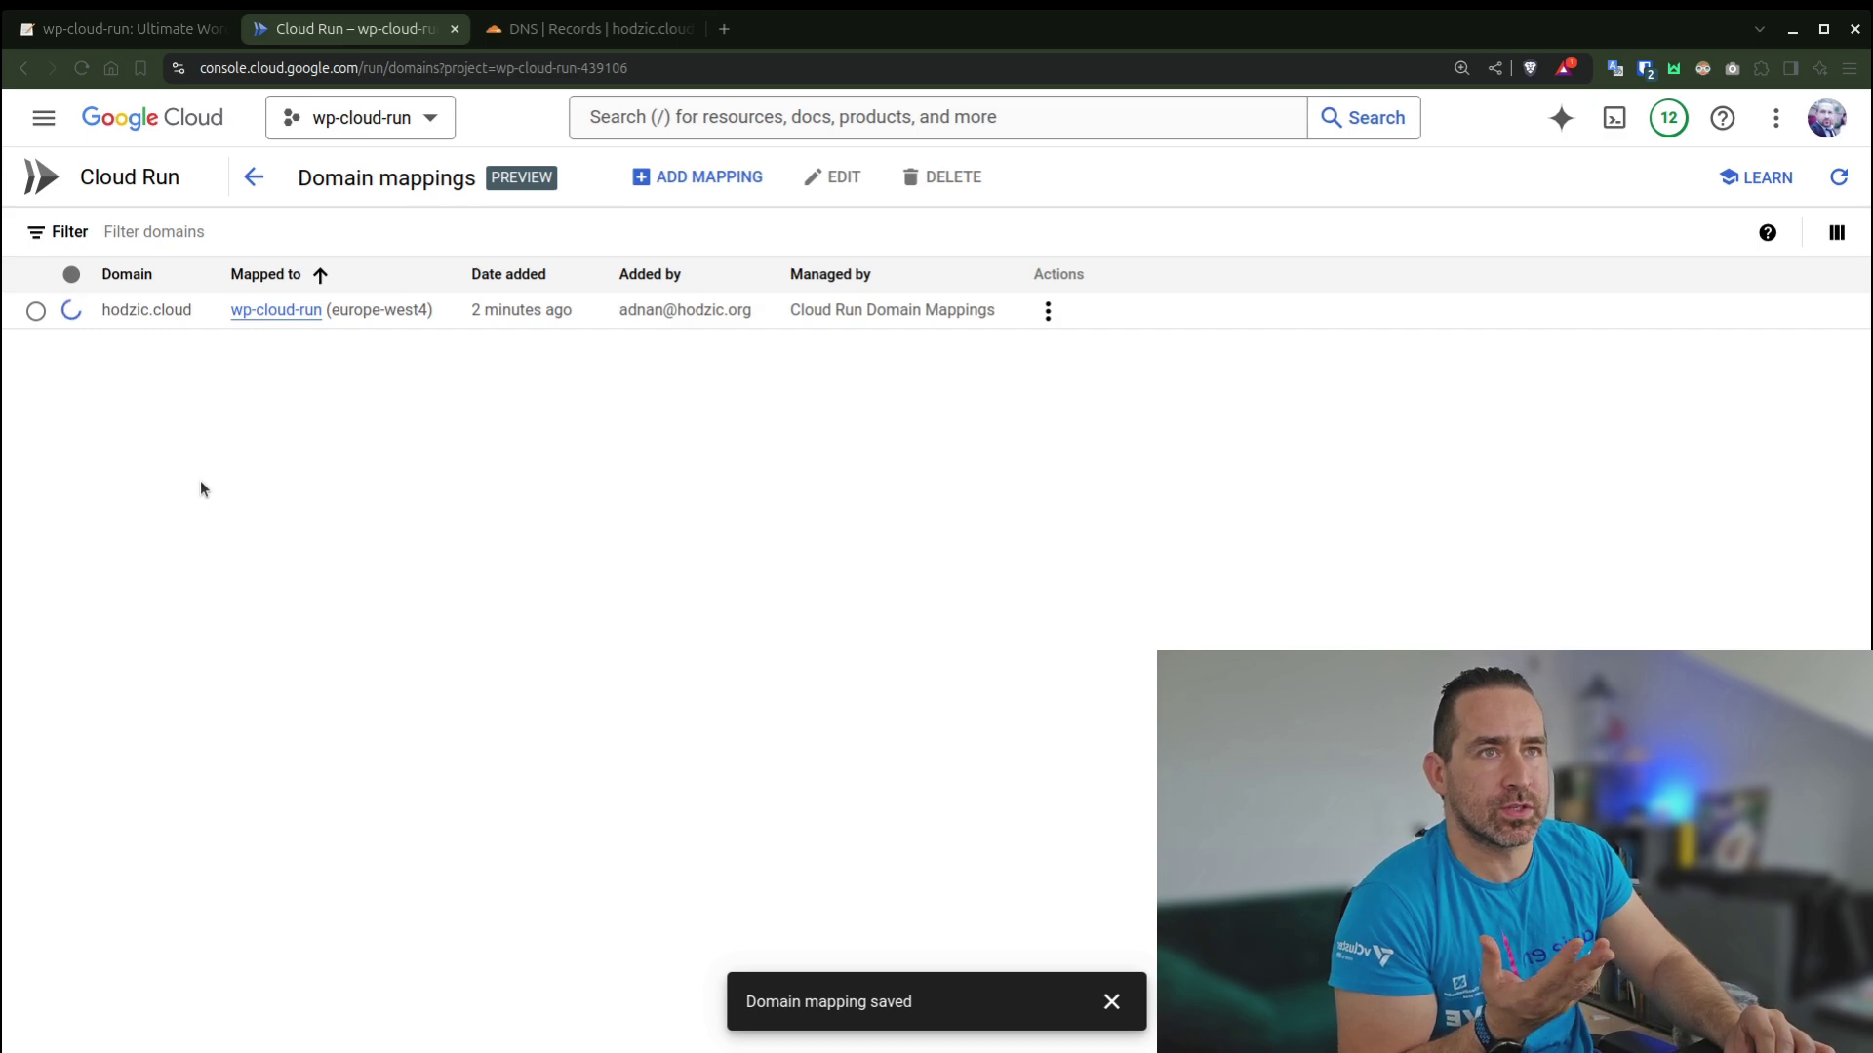
triple_click(70, 320)
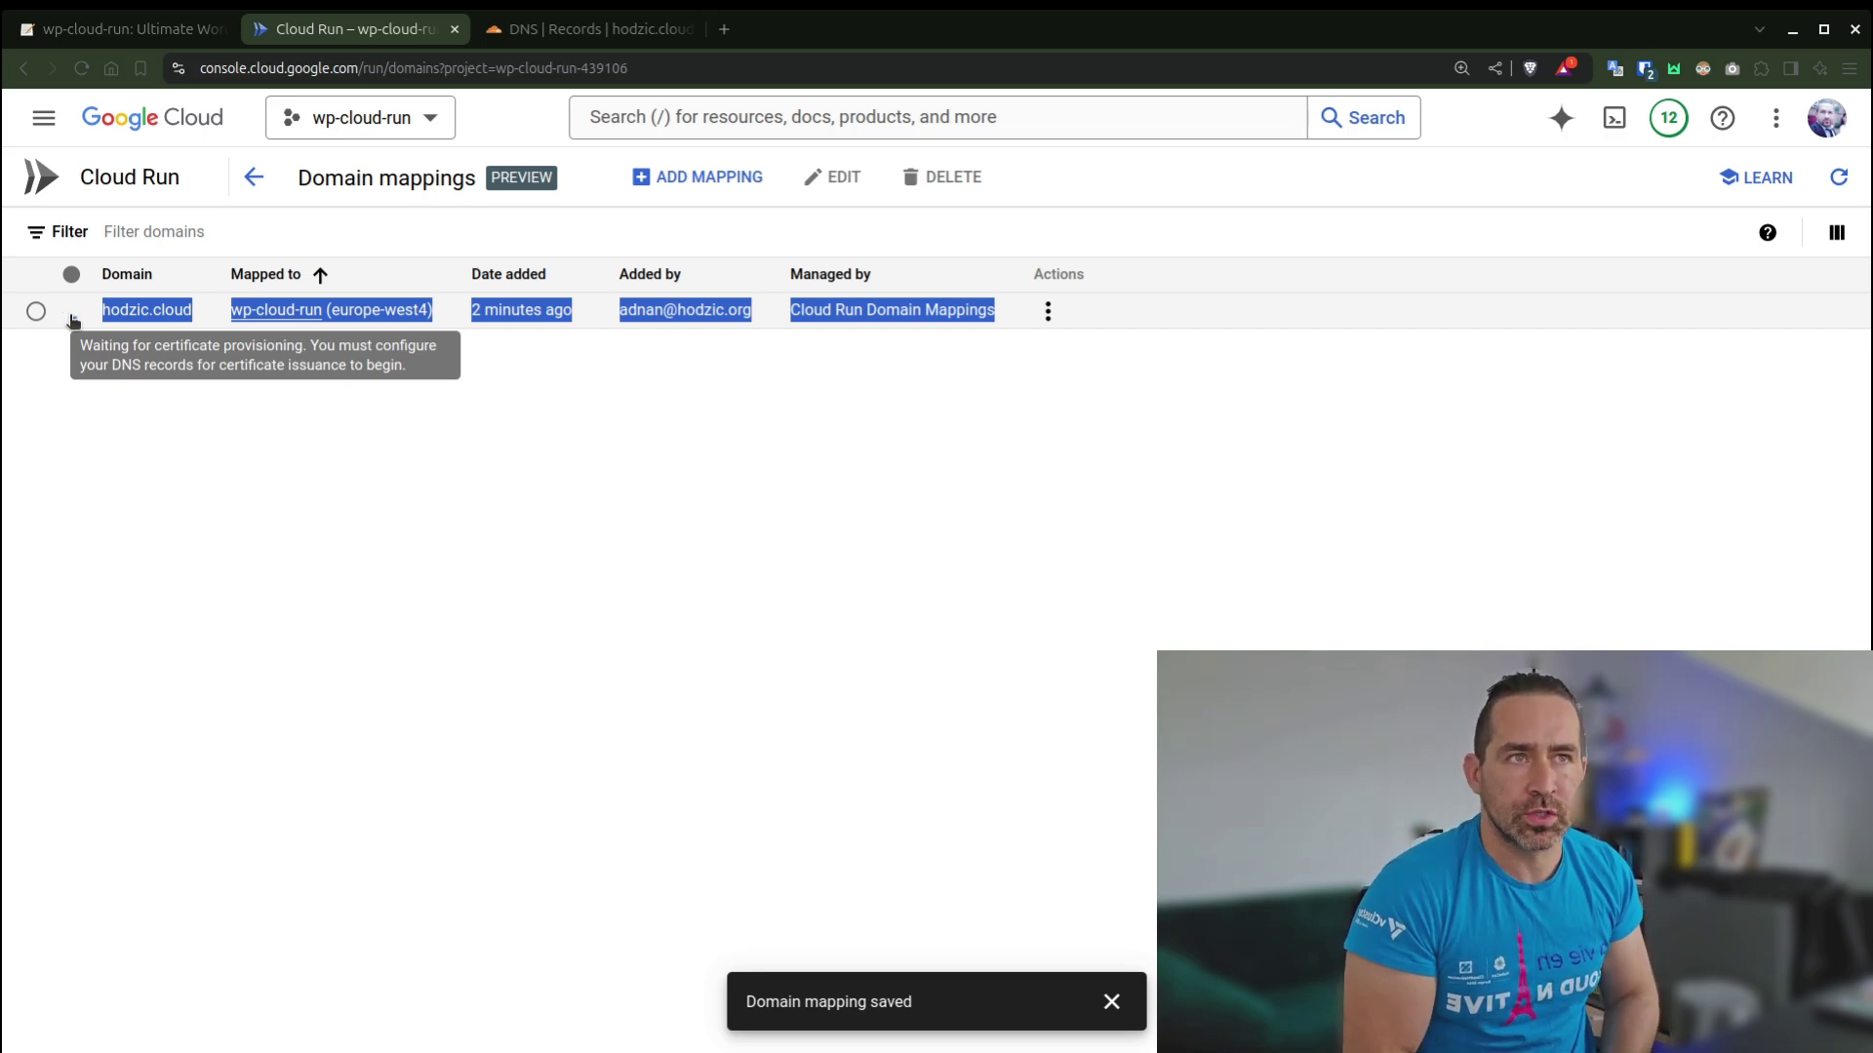
click(548, 633)
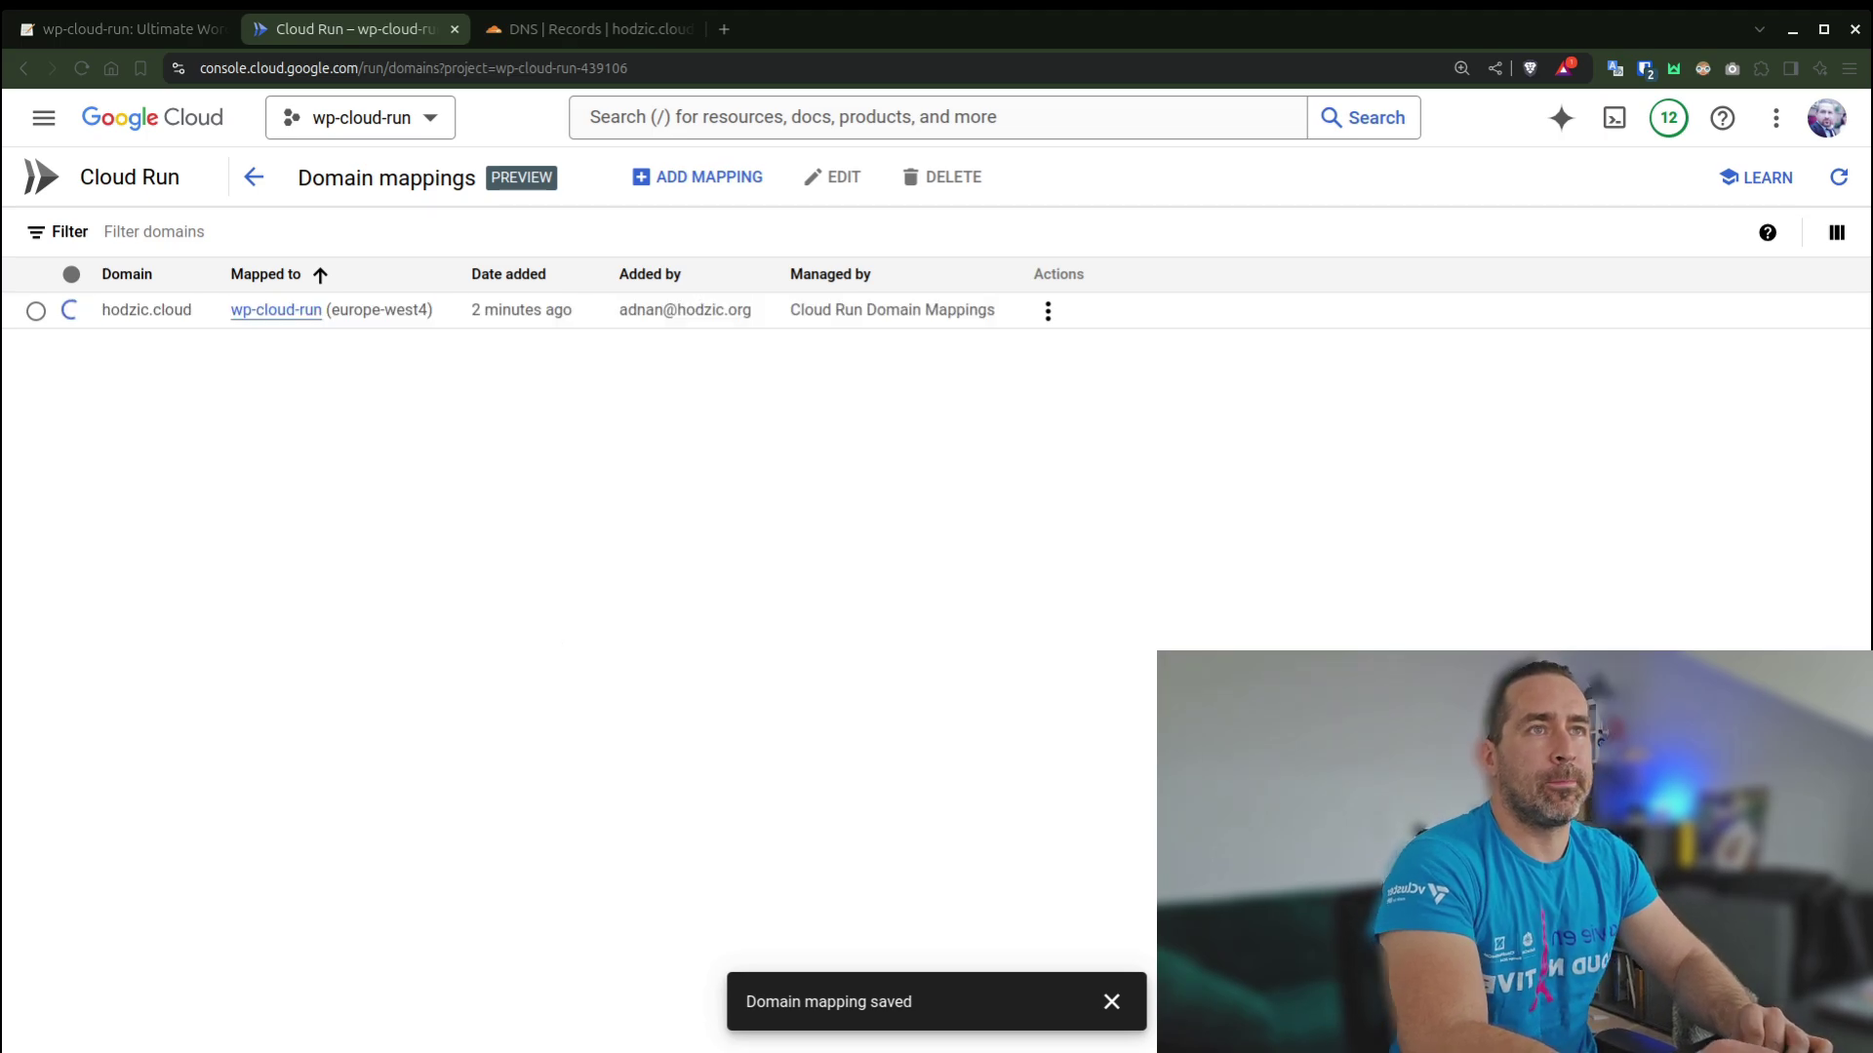
click(577, 27)
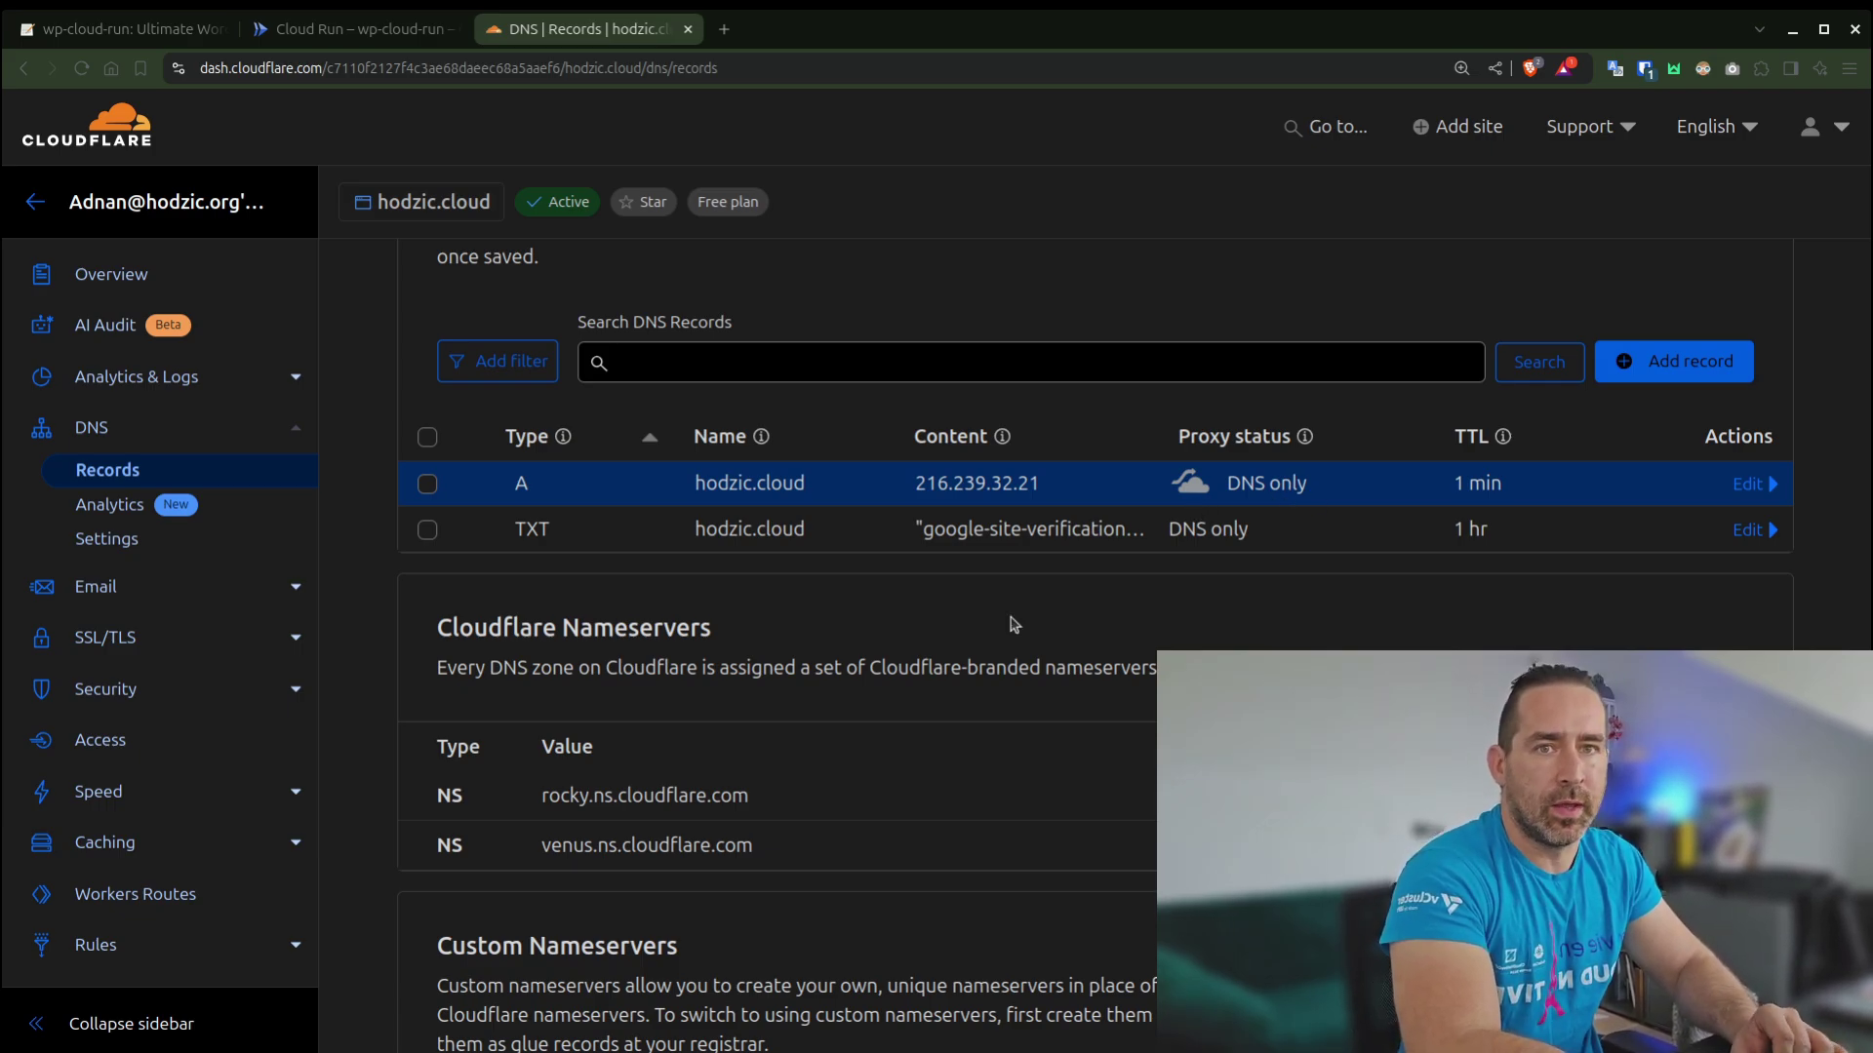
click(196, 30)
click(341, 31)
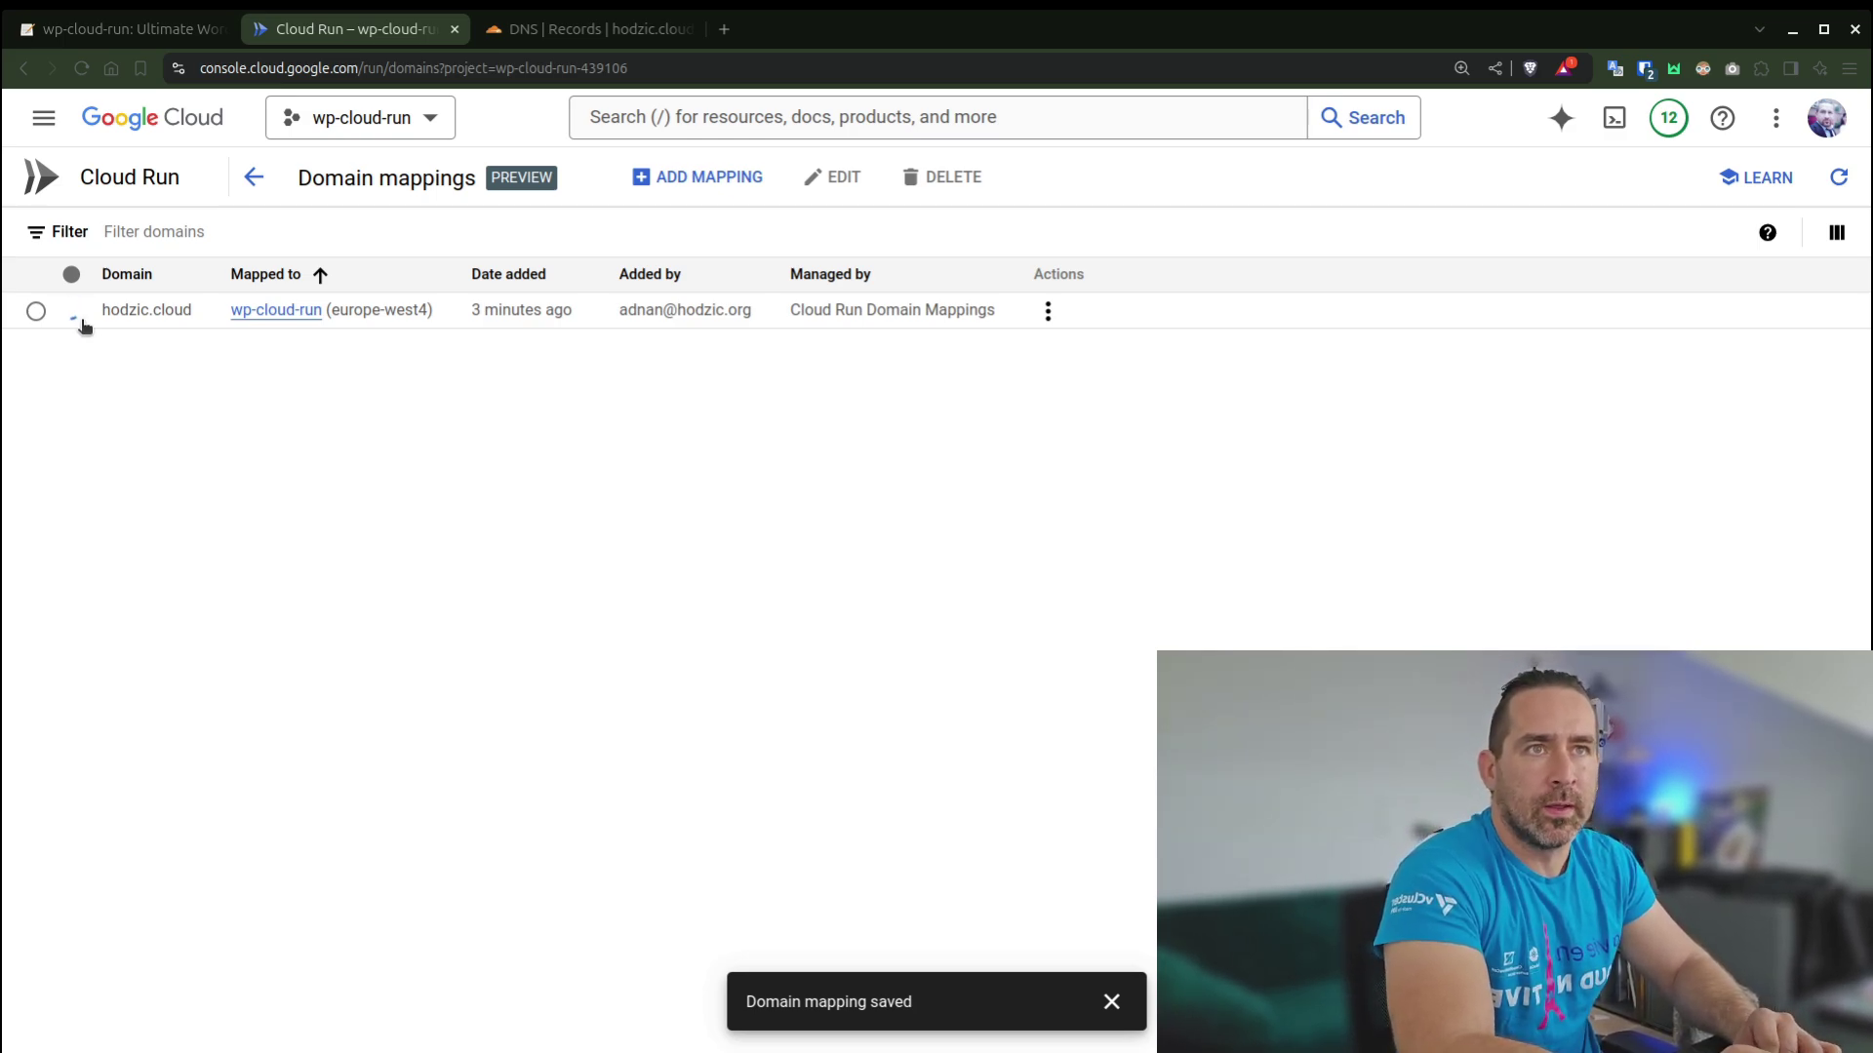
mouse_move(75, 312)
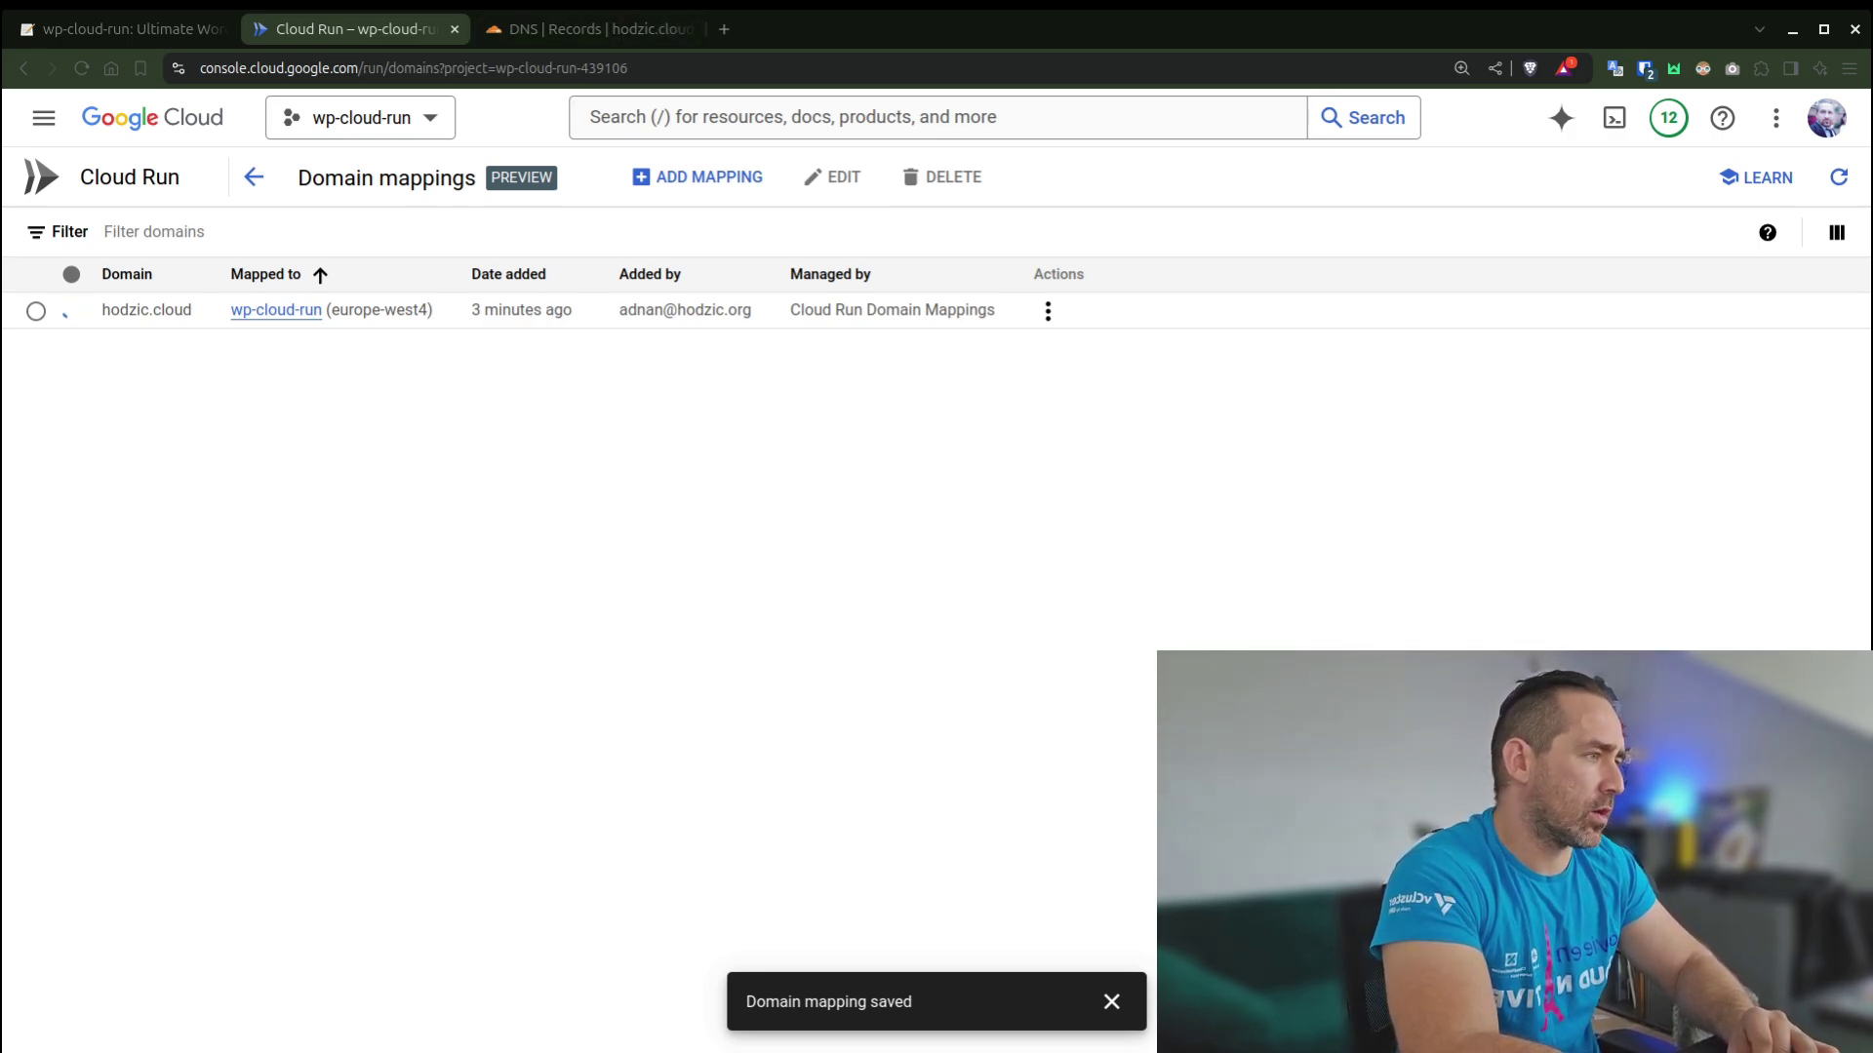
- Clear the Tilix drop-down terminal and enter a repeating dig lookup of hodzic.cloud
key(alt+Tab)
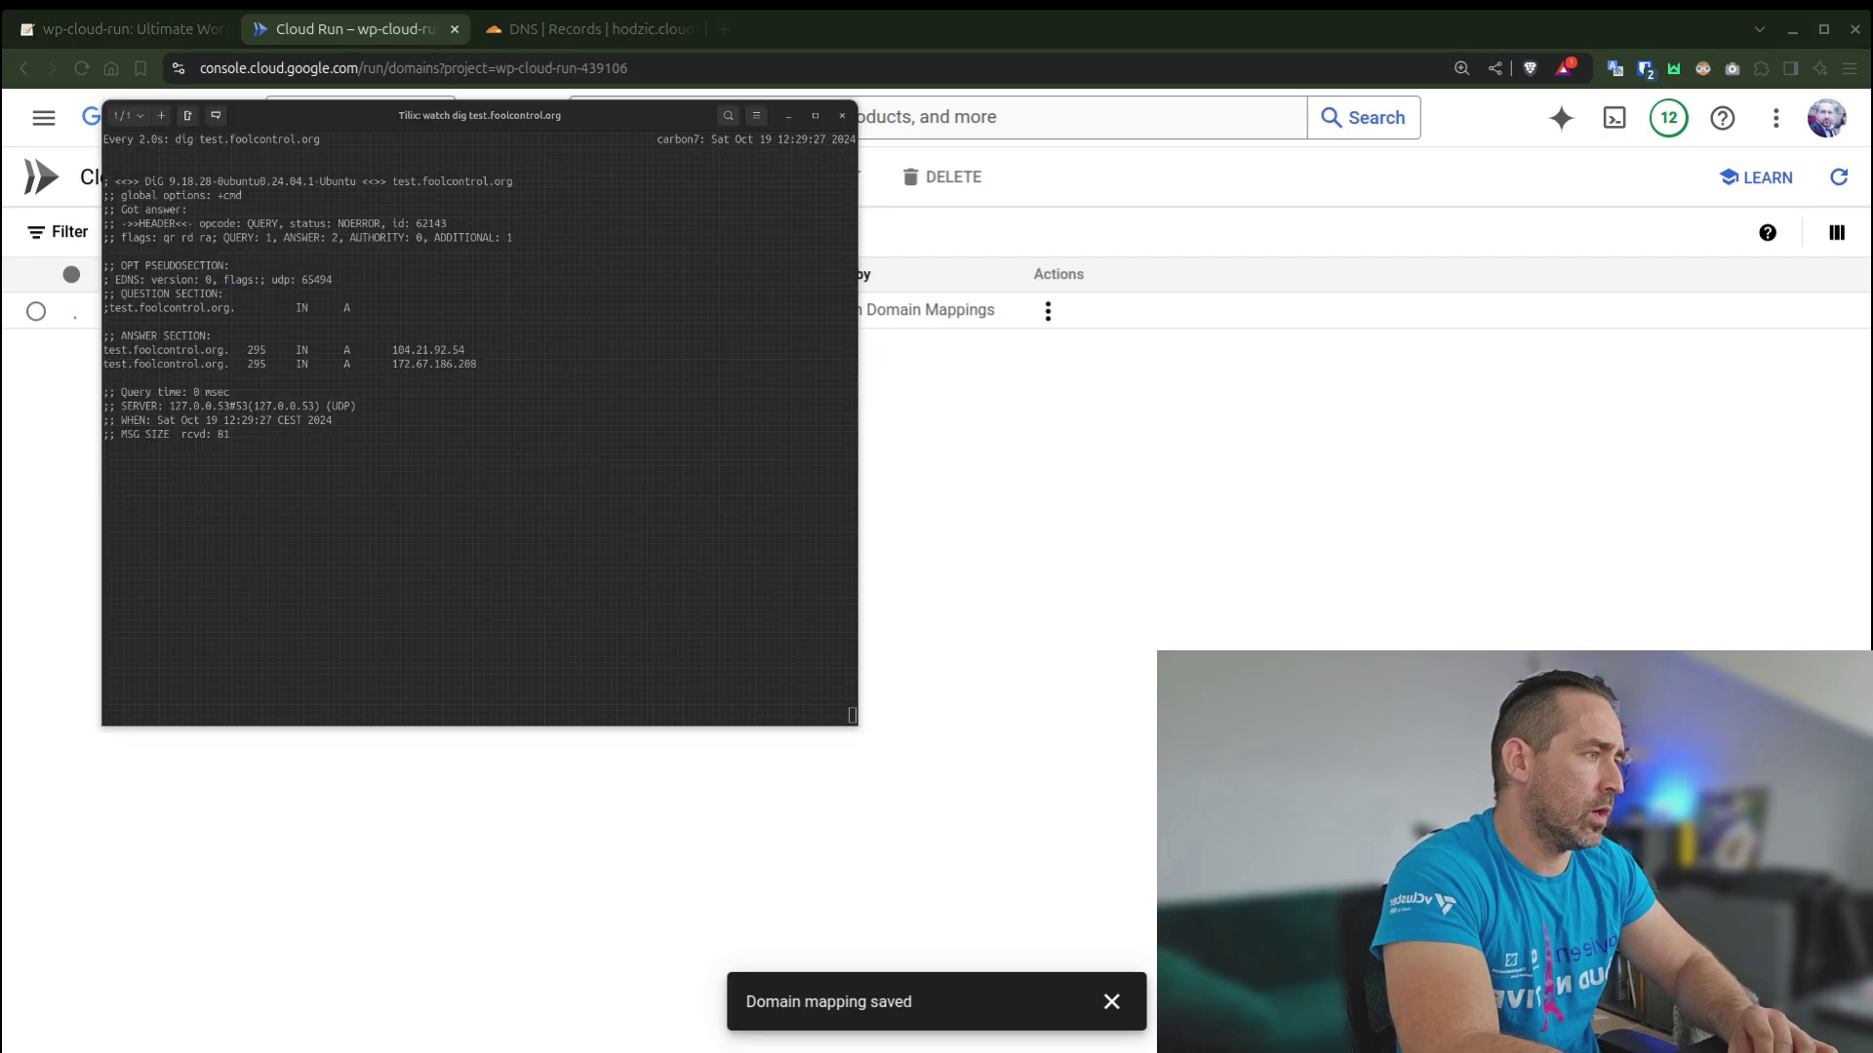
key(ctrl+l)
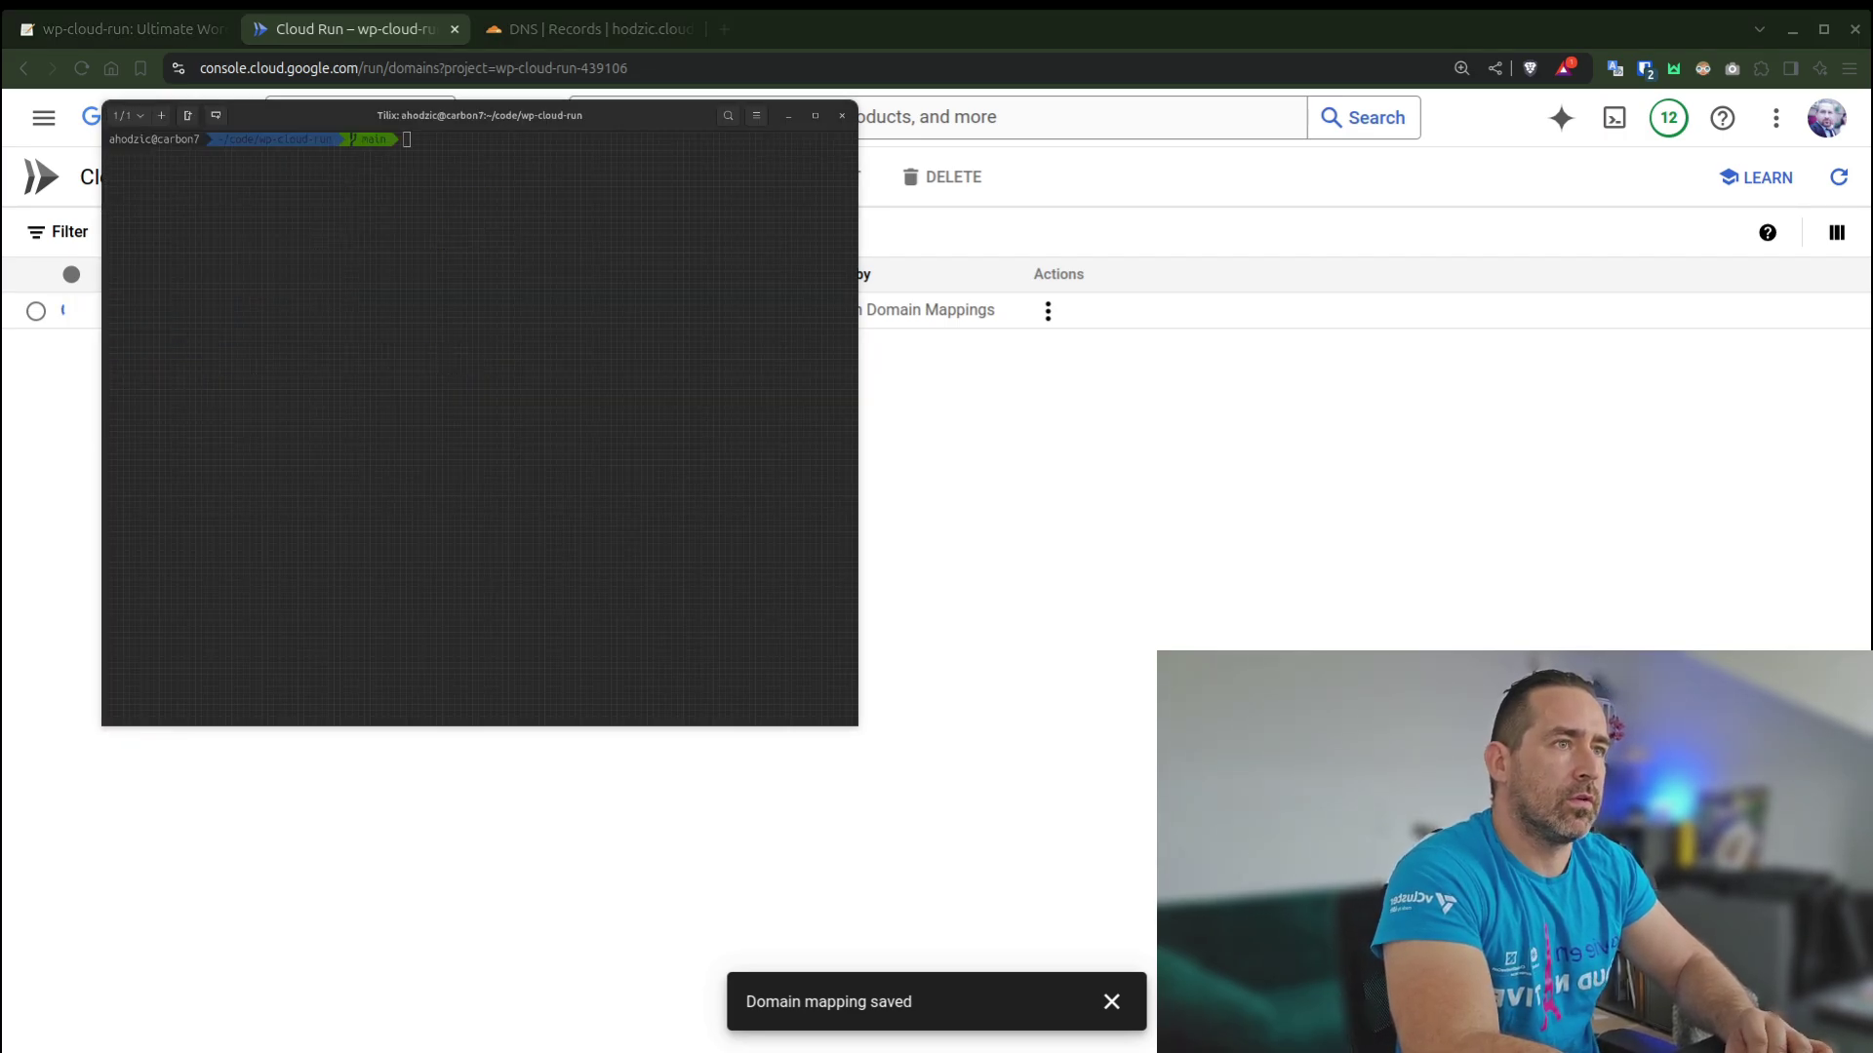
click(455, 311)
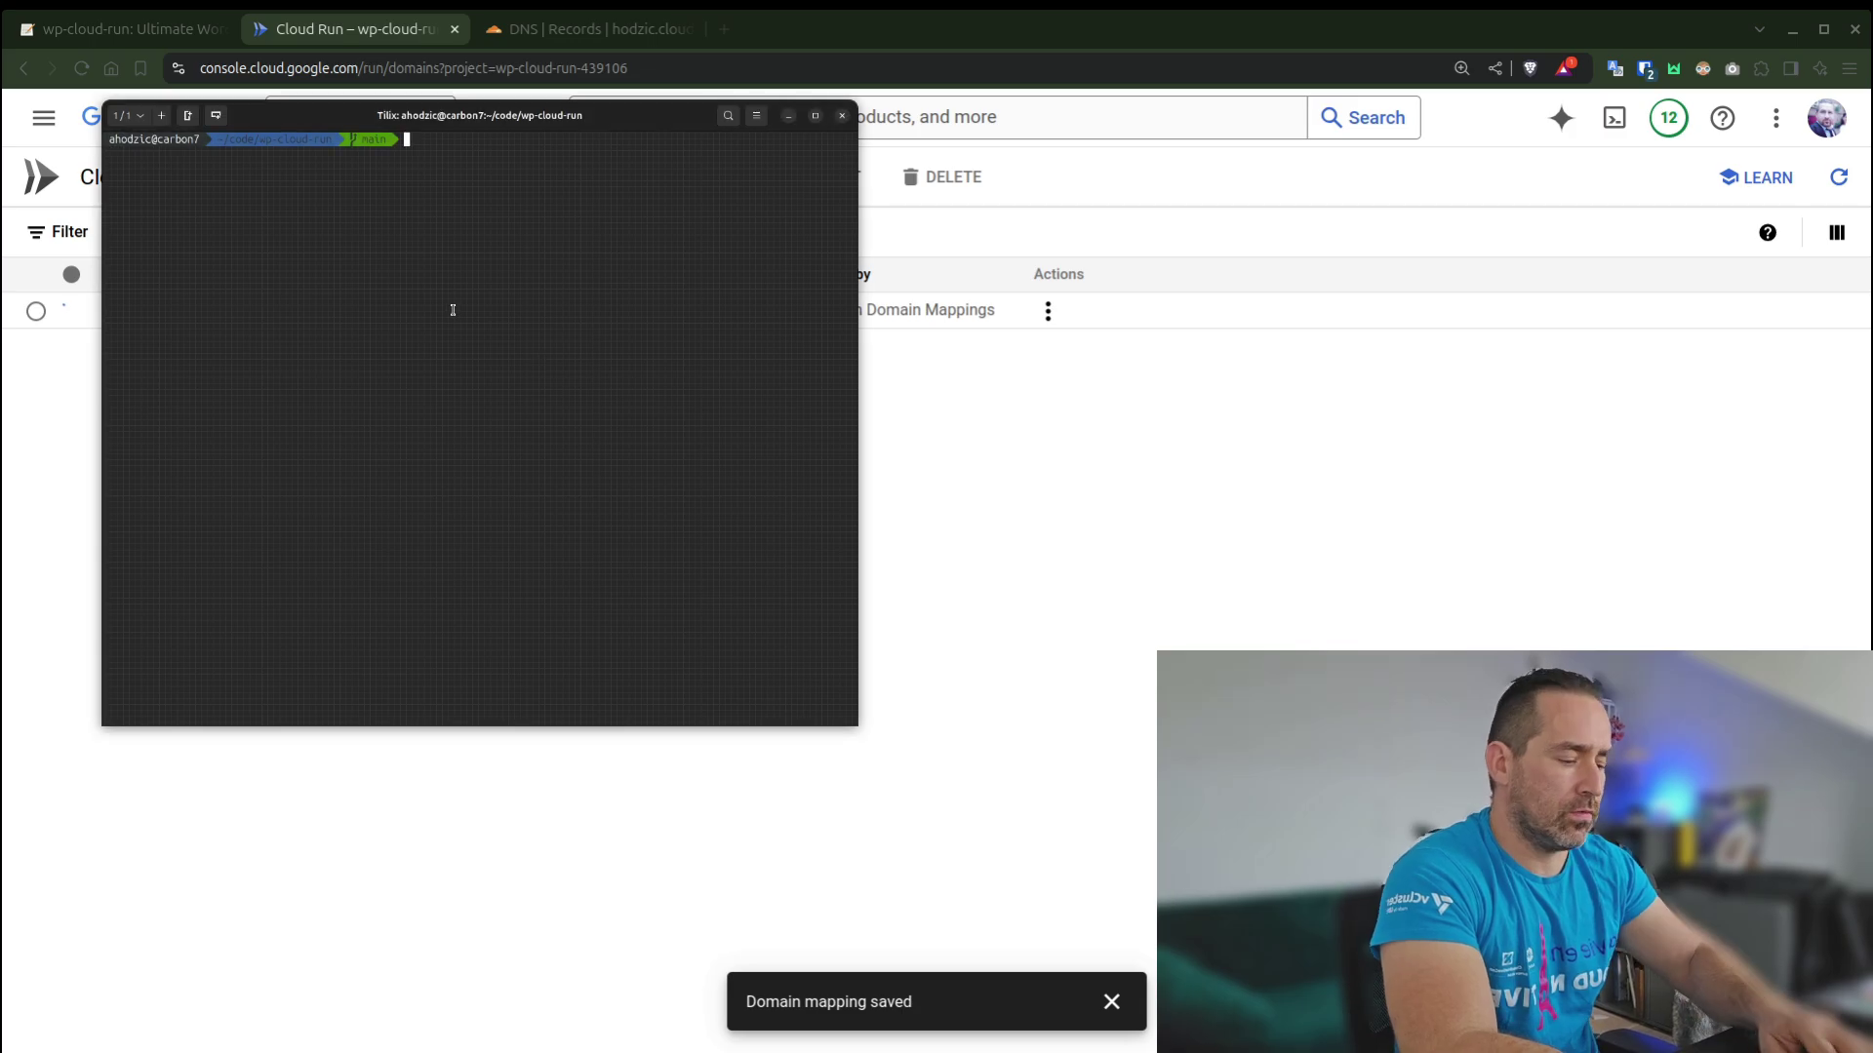
text(wach dig )
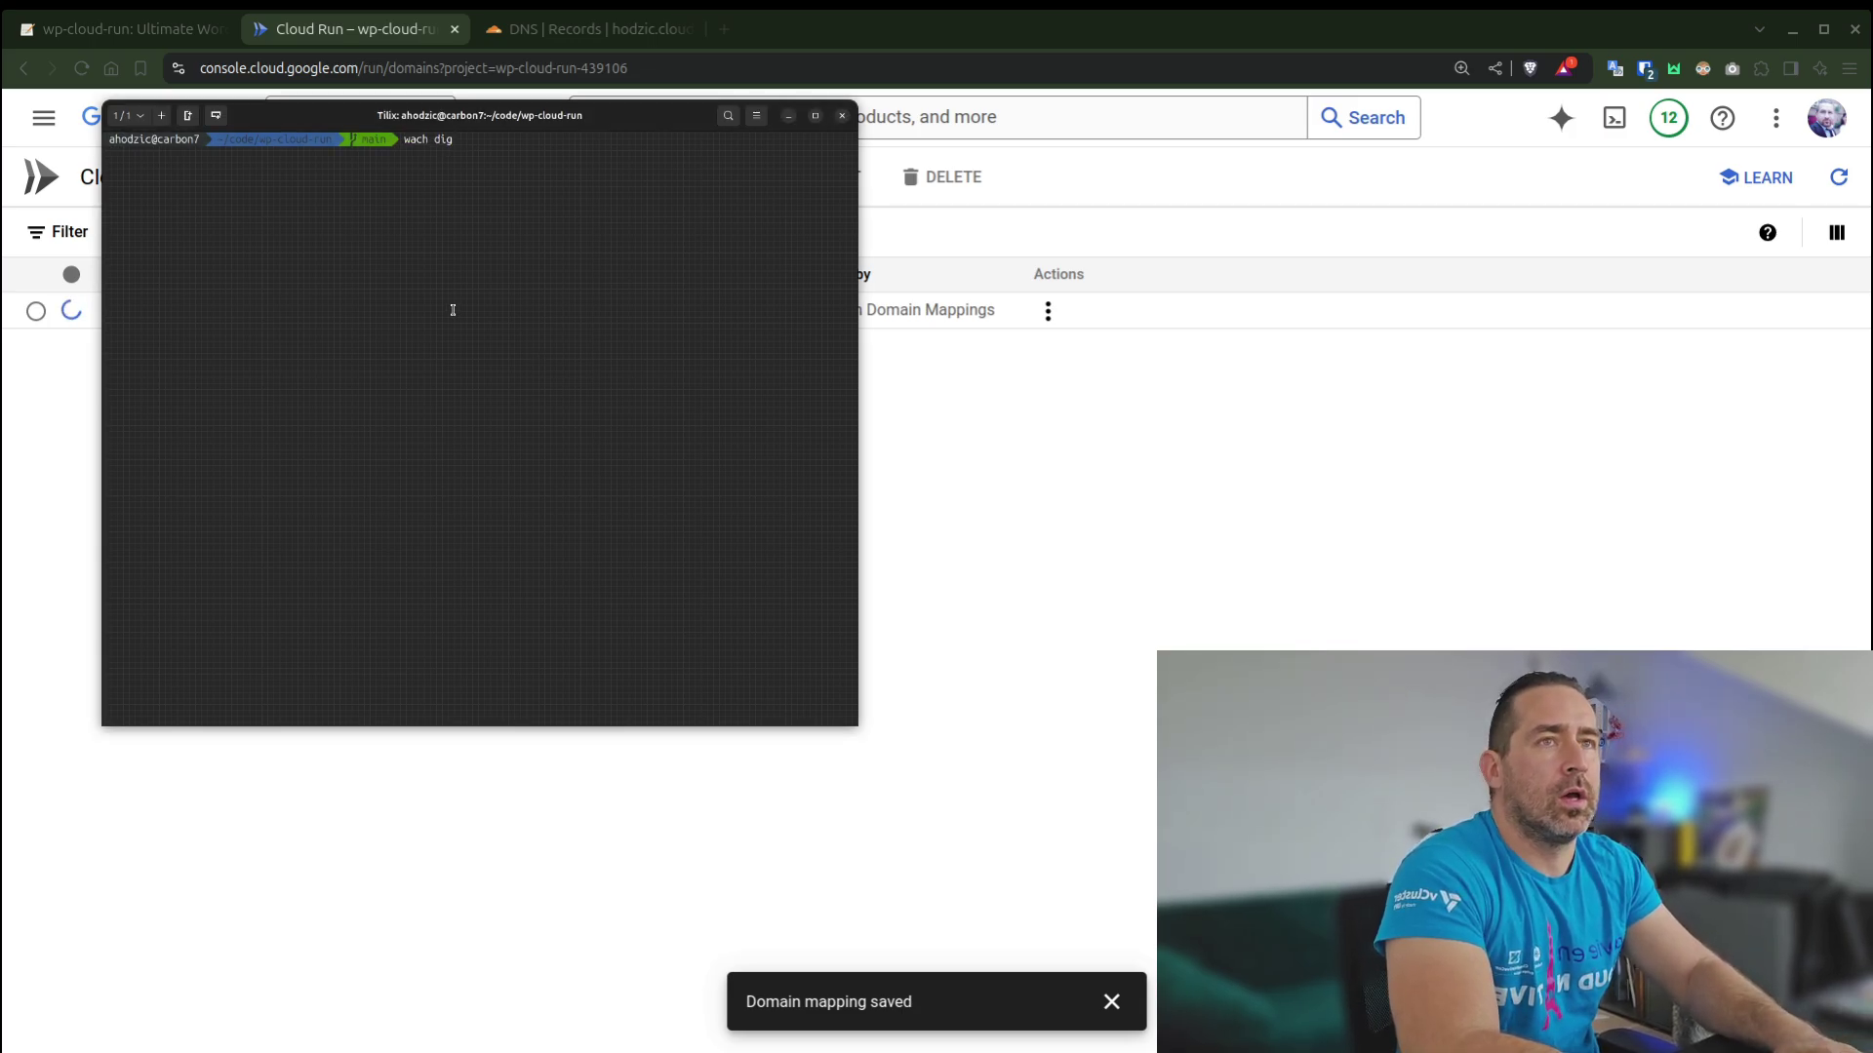
text(hodzic.cloud)
key(Return)
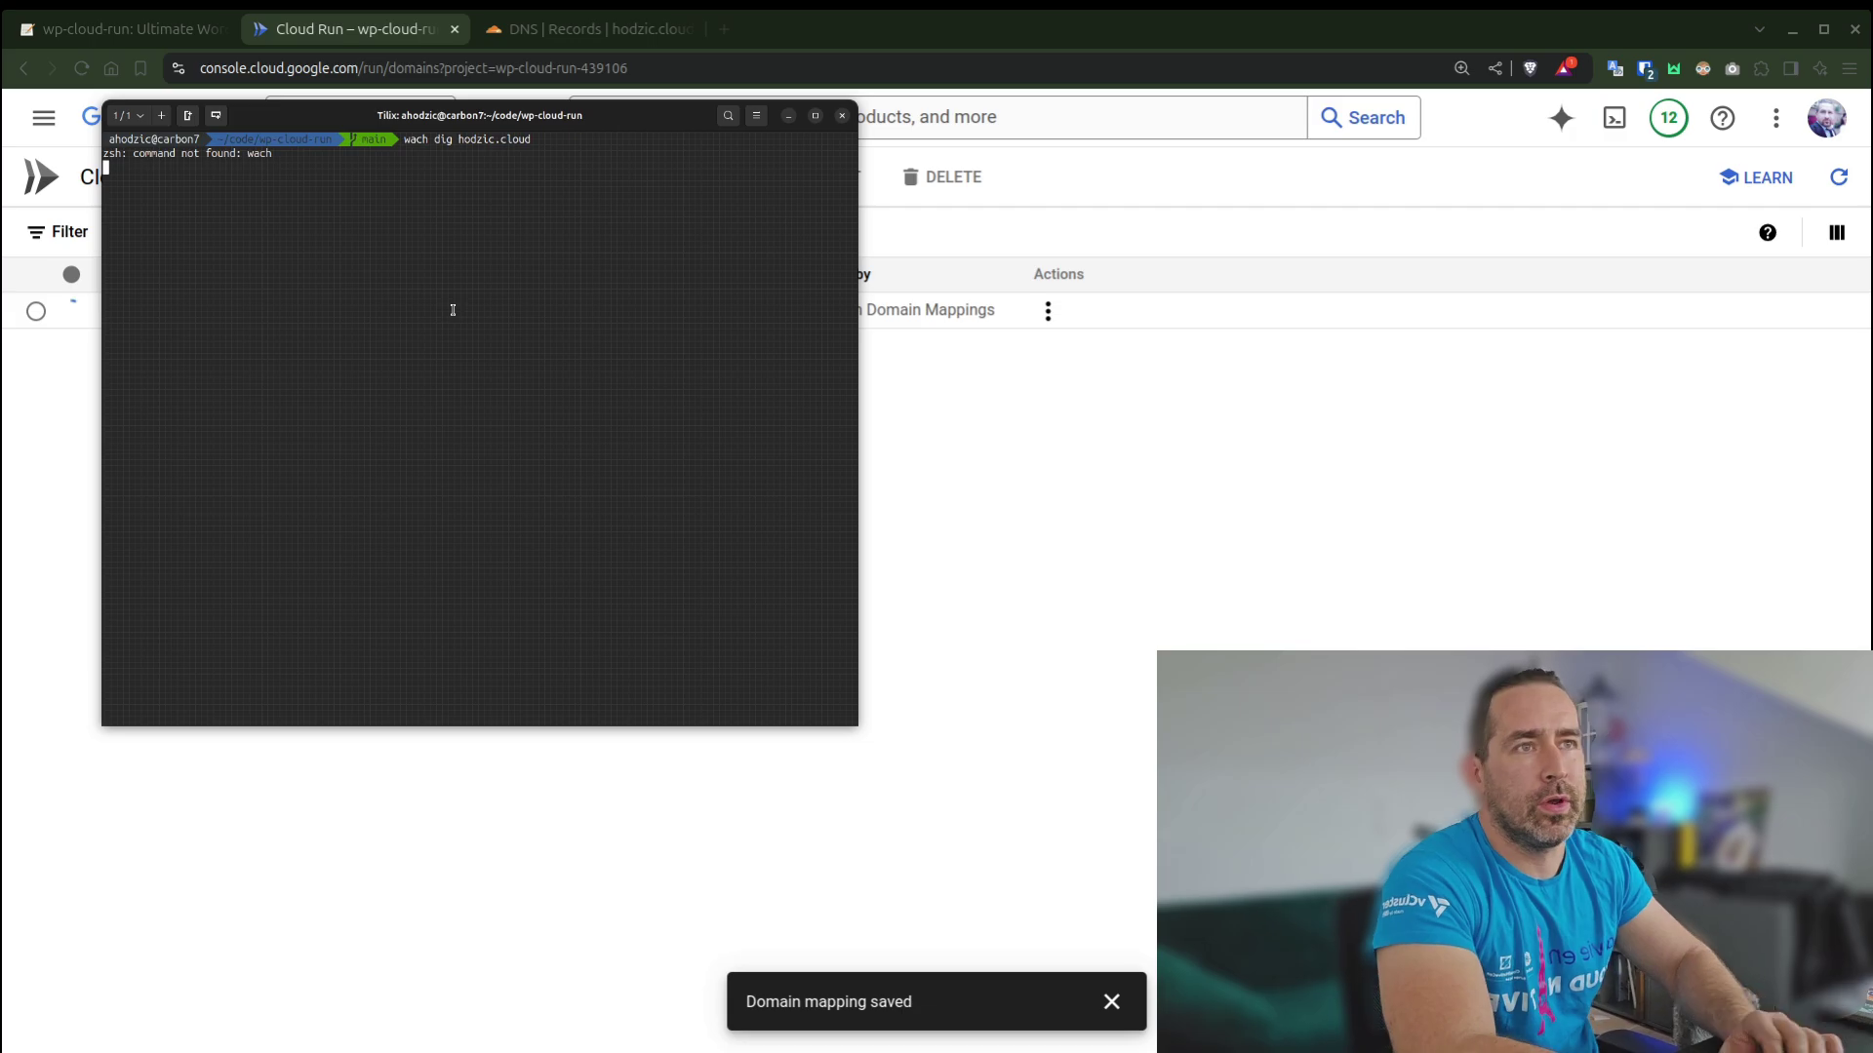
- Fix the misspelled command so 'watch dig hodzic.cloud' runs every 2 seconds
key(Up)
key(Left)
key(Left)
key(Left)
key(Left)
key(Left)
key(Left)
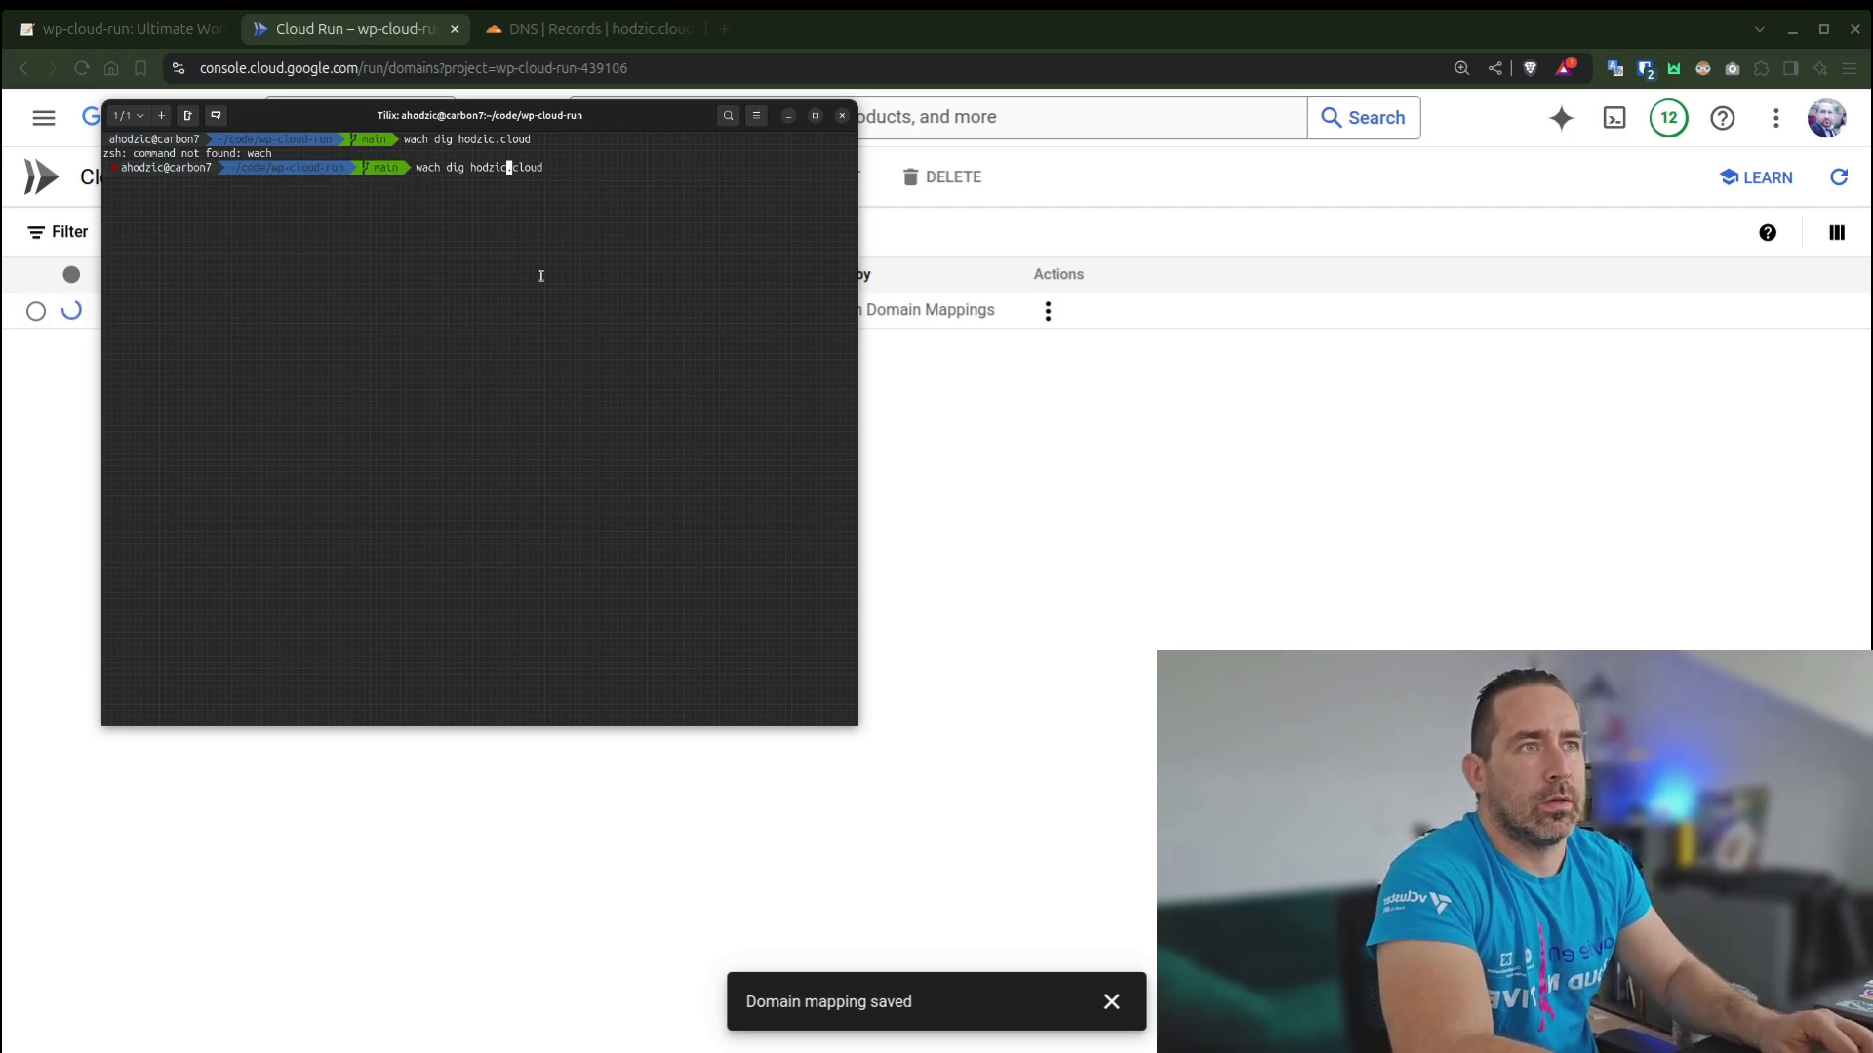
key(Left)
key(Left)
key(Left)
key(Left)
key(Left)
key(Left)
key(Left)
key(Left)
key(Left)
key(Left)
key(Left)
text(h)
key(Return)
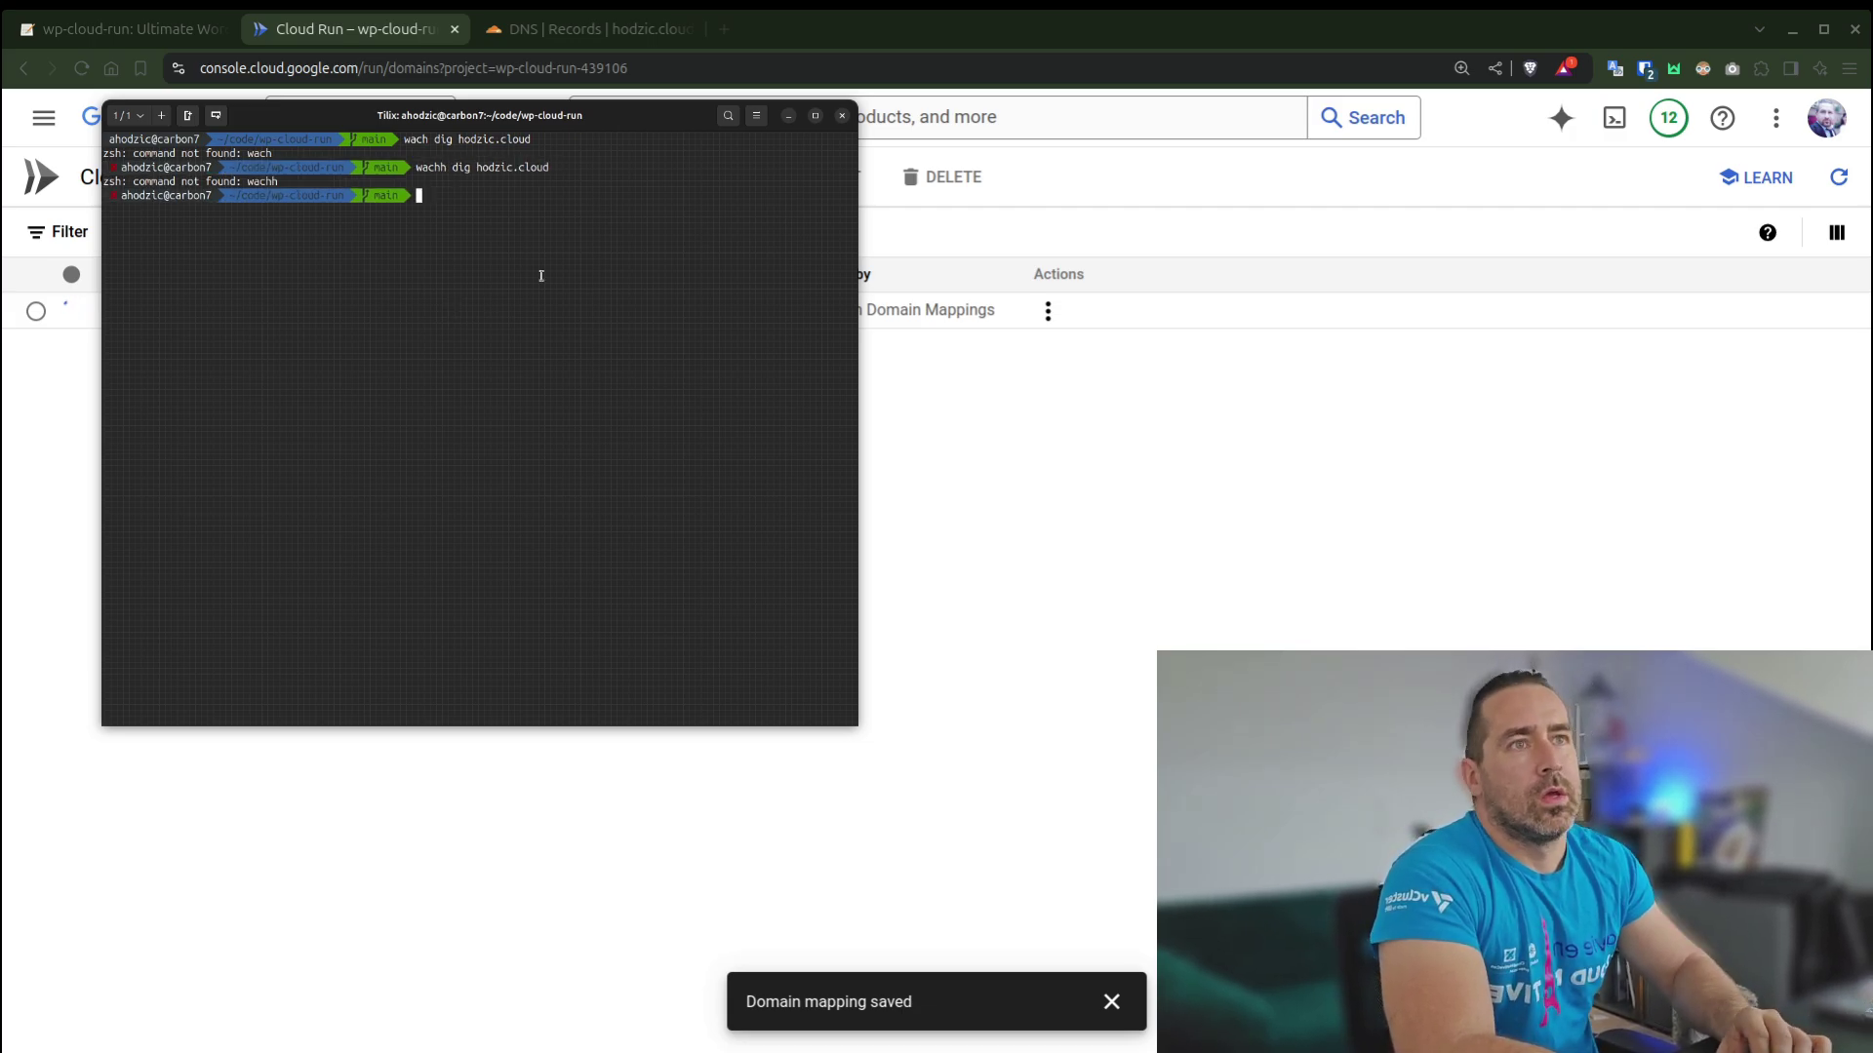
key(Up)
key(Left)
key(Left)
key(Left)
key(Left)
key(Left)
key(Left)
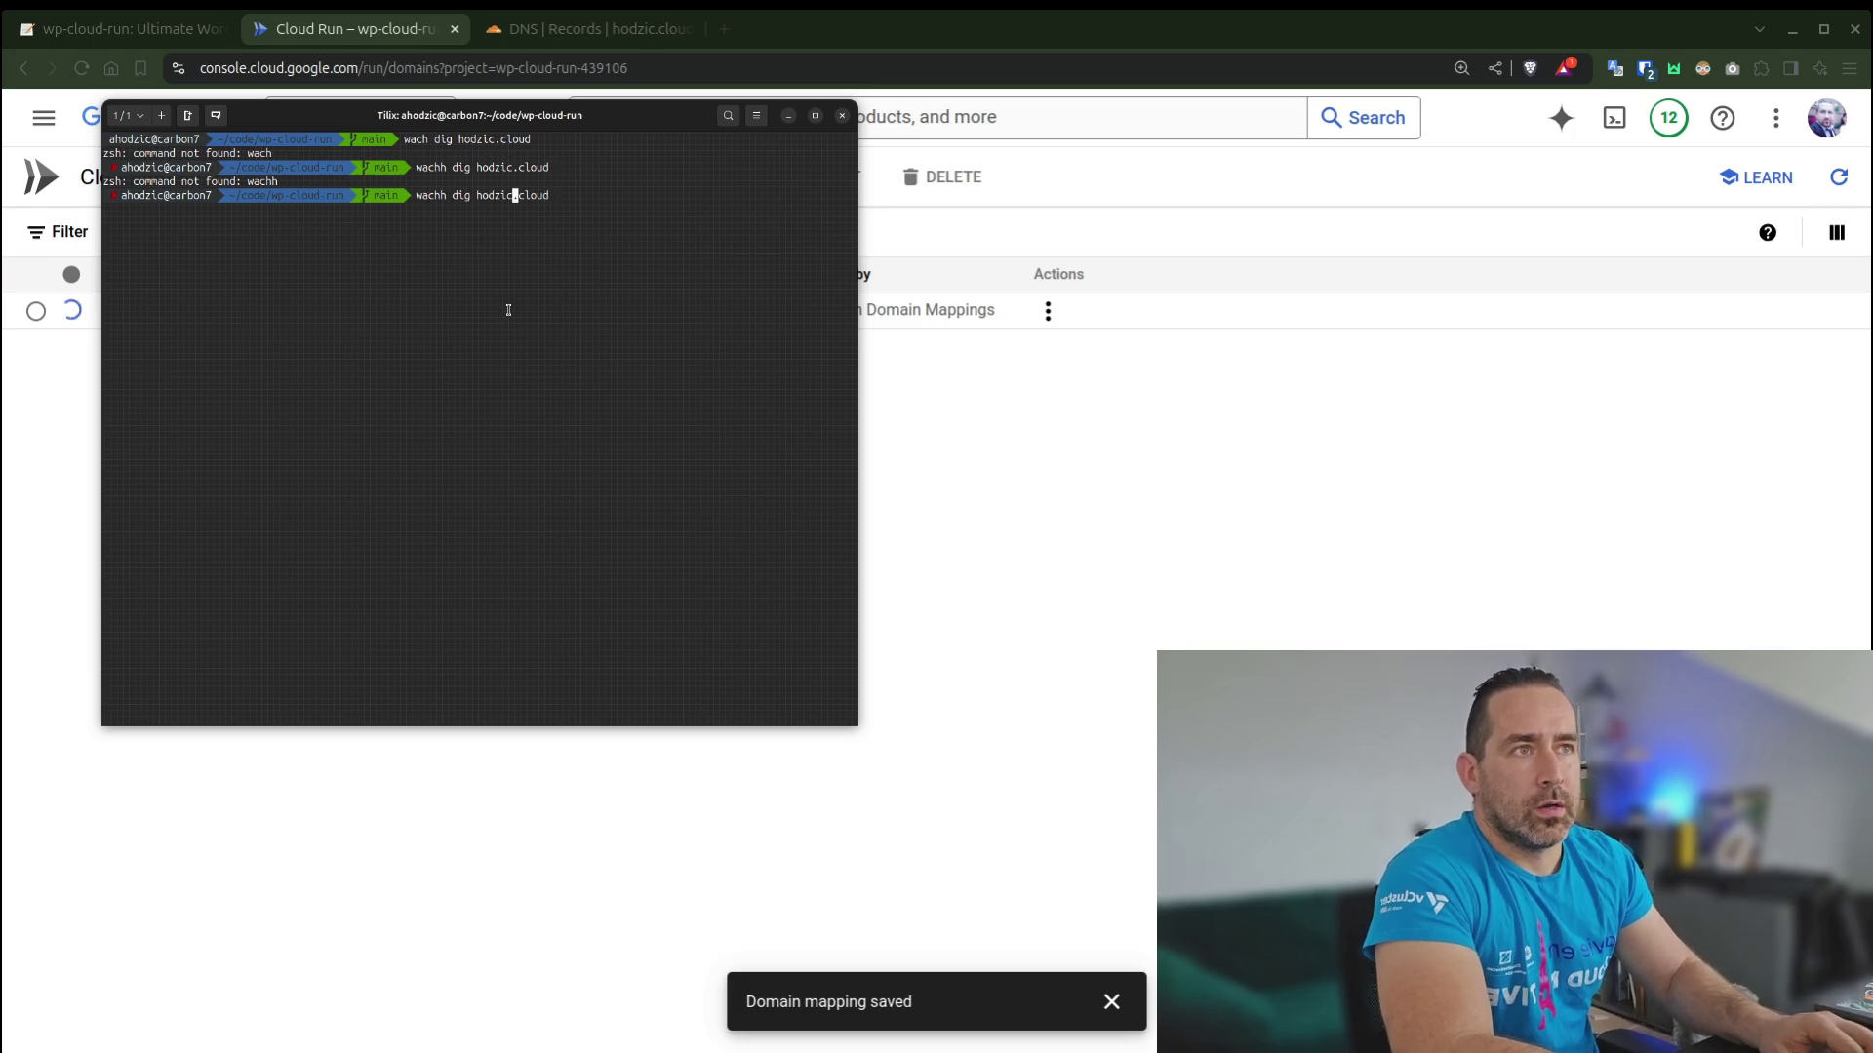
key(Left)
key(Left)
key(Left)
key(Left)
key(Left)
key(Left)
key(Left)
key(Left)
key(Left)
key(Left)
key(Left)
key(BackSpace)
key(BackSpace)
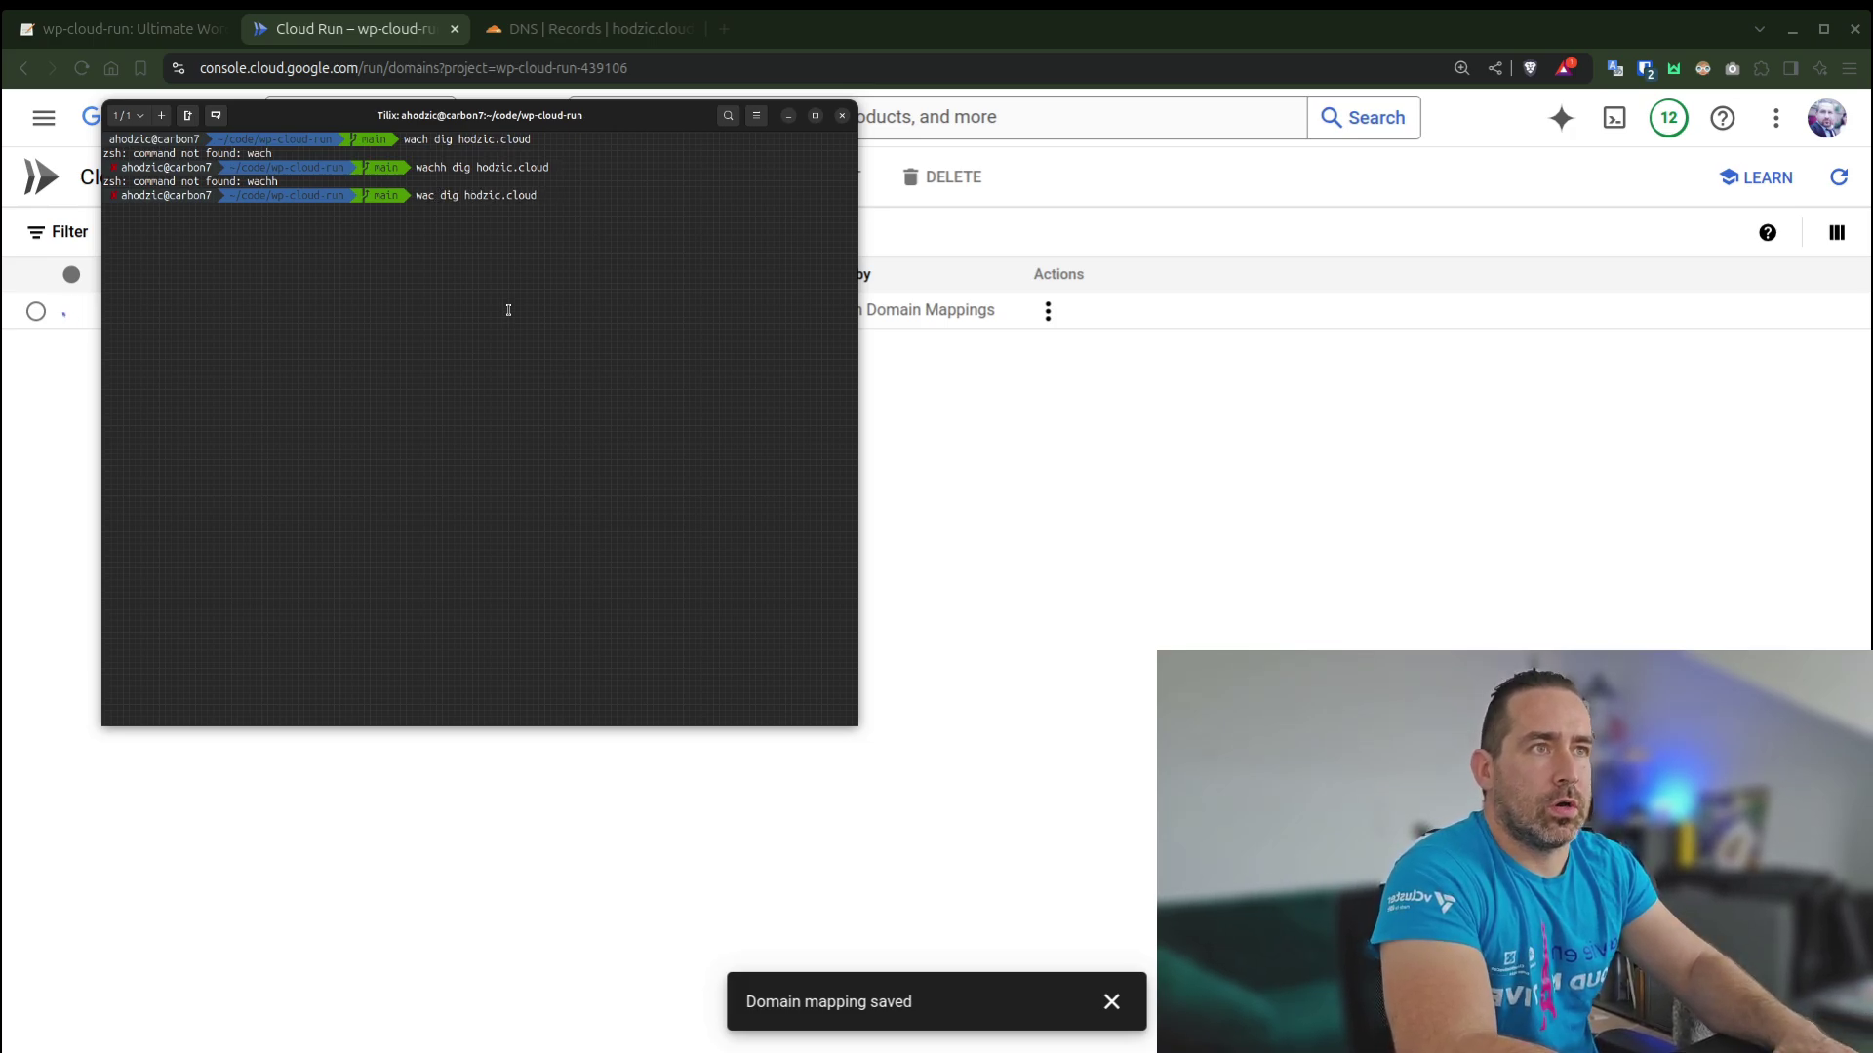
key(BackSpace)
key(BackSpace)
key(BackSpace)
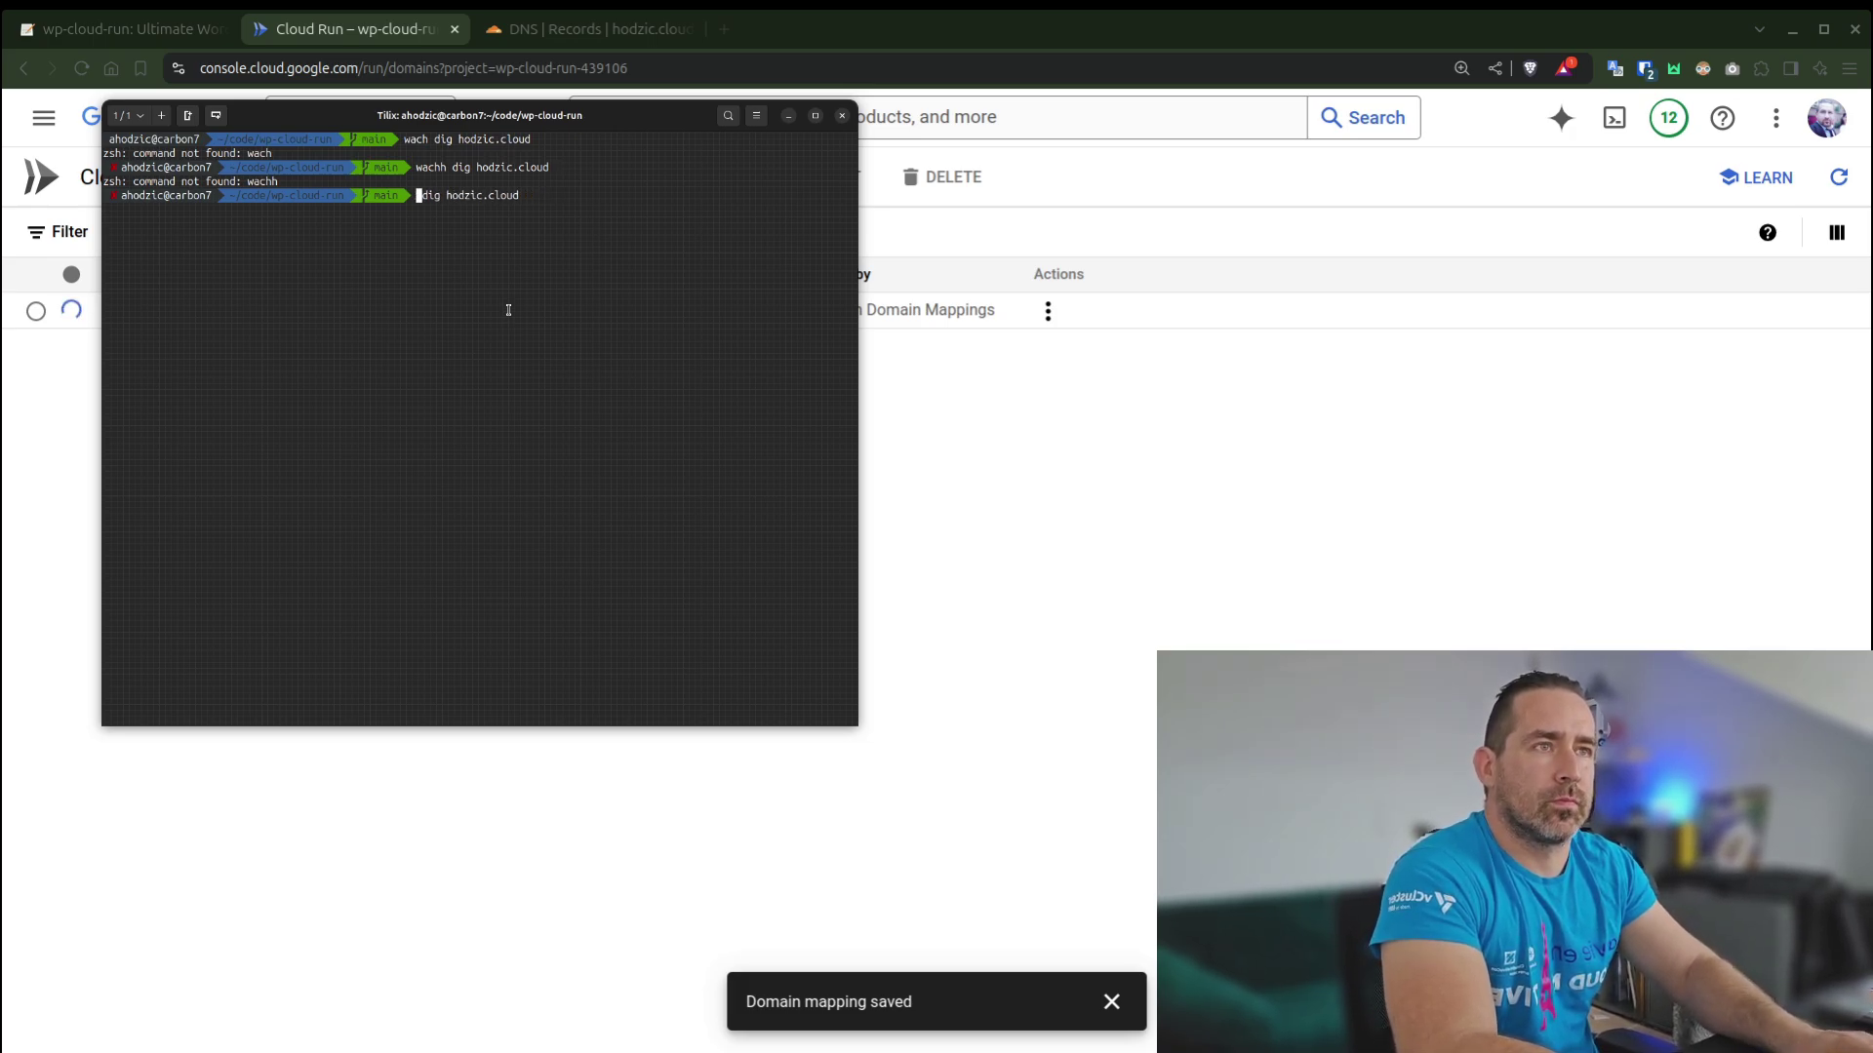
text(watch)
key(Return)
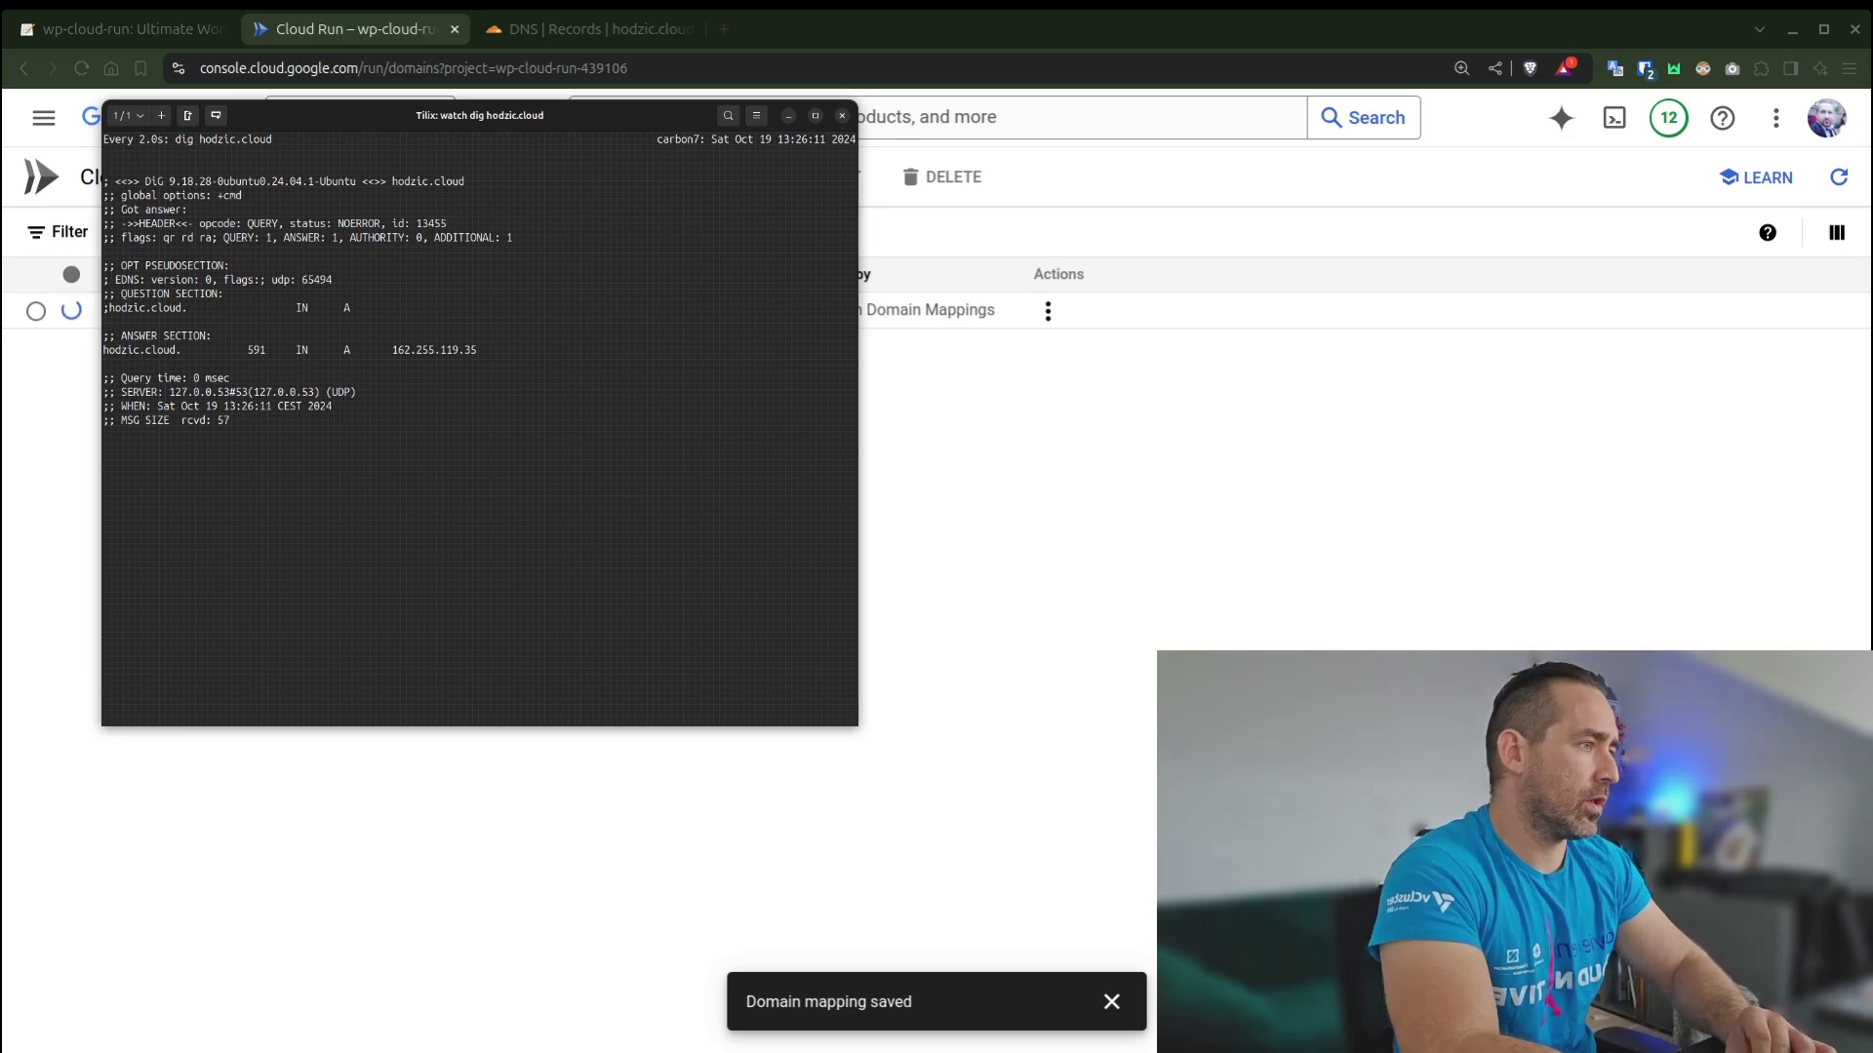
- Check hodzic.cloud's A record across global resolvers on whatsmydns.net
key(alt+Tab)
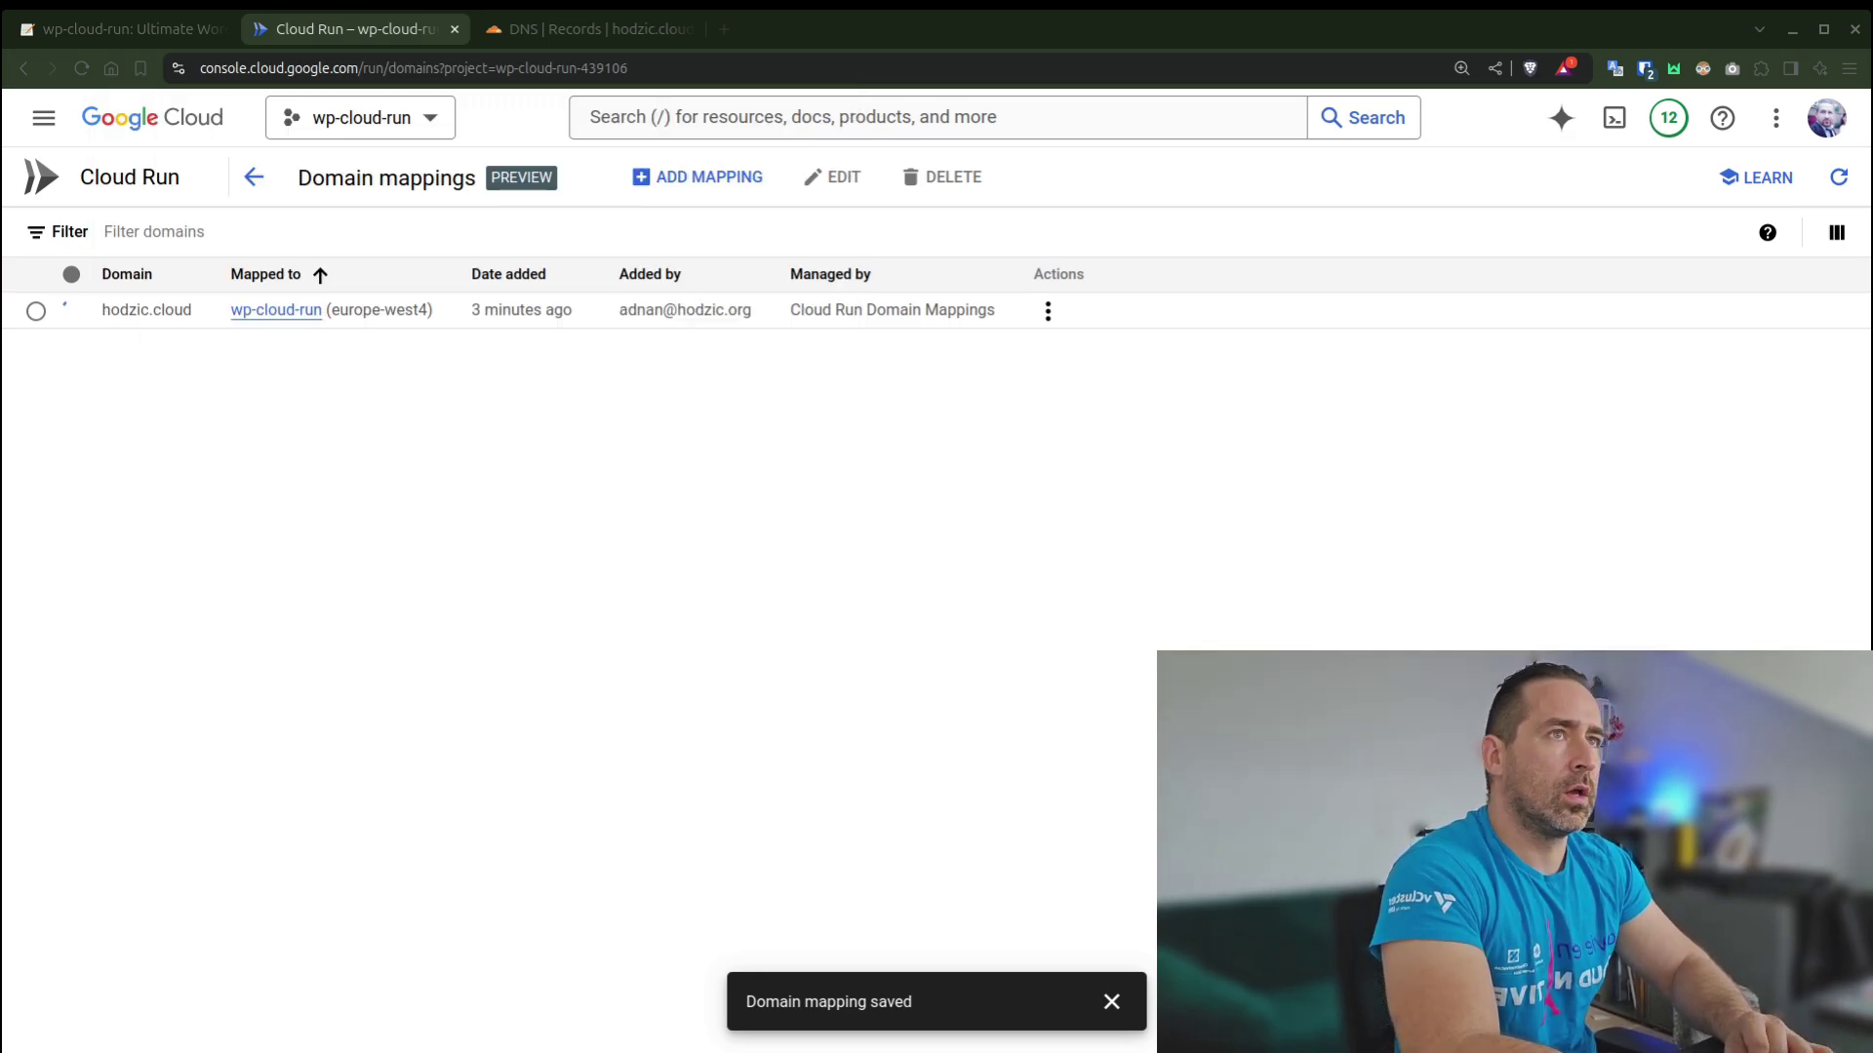
click(724, 29)
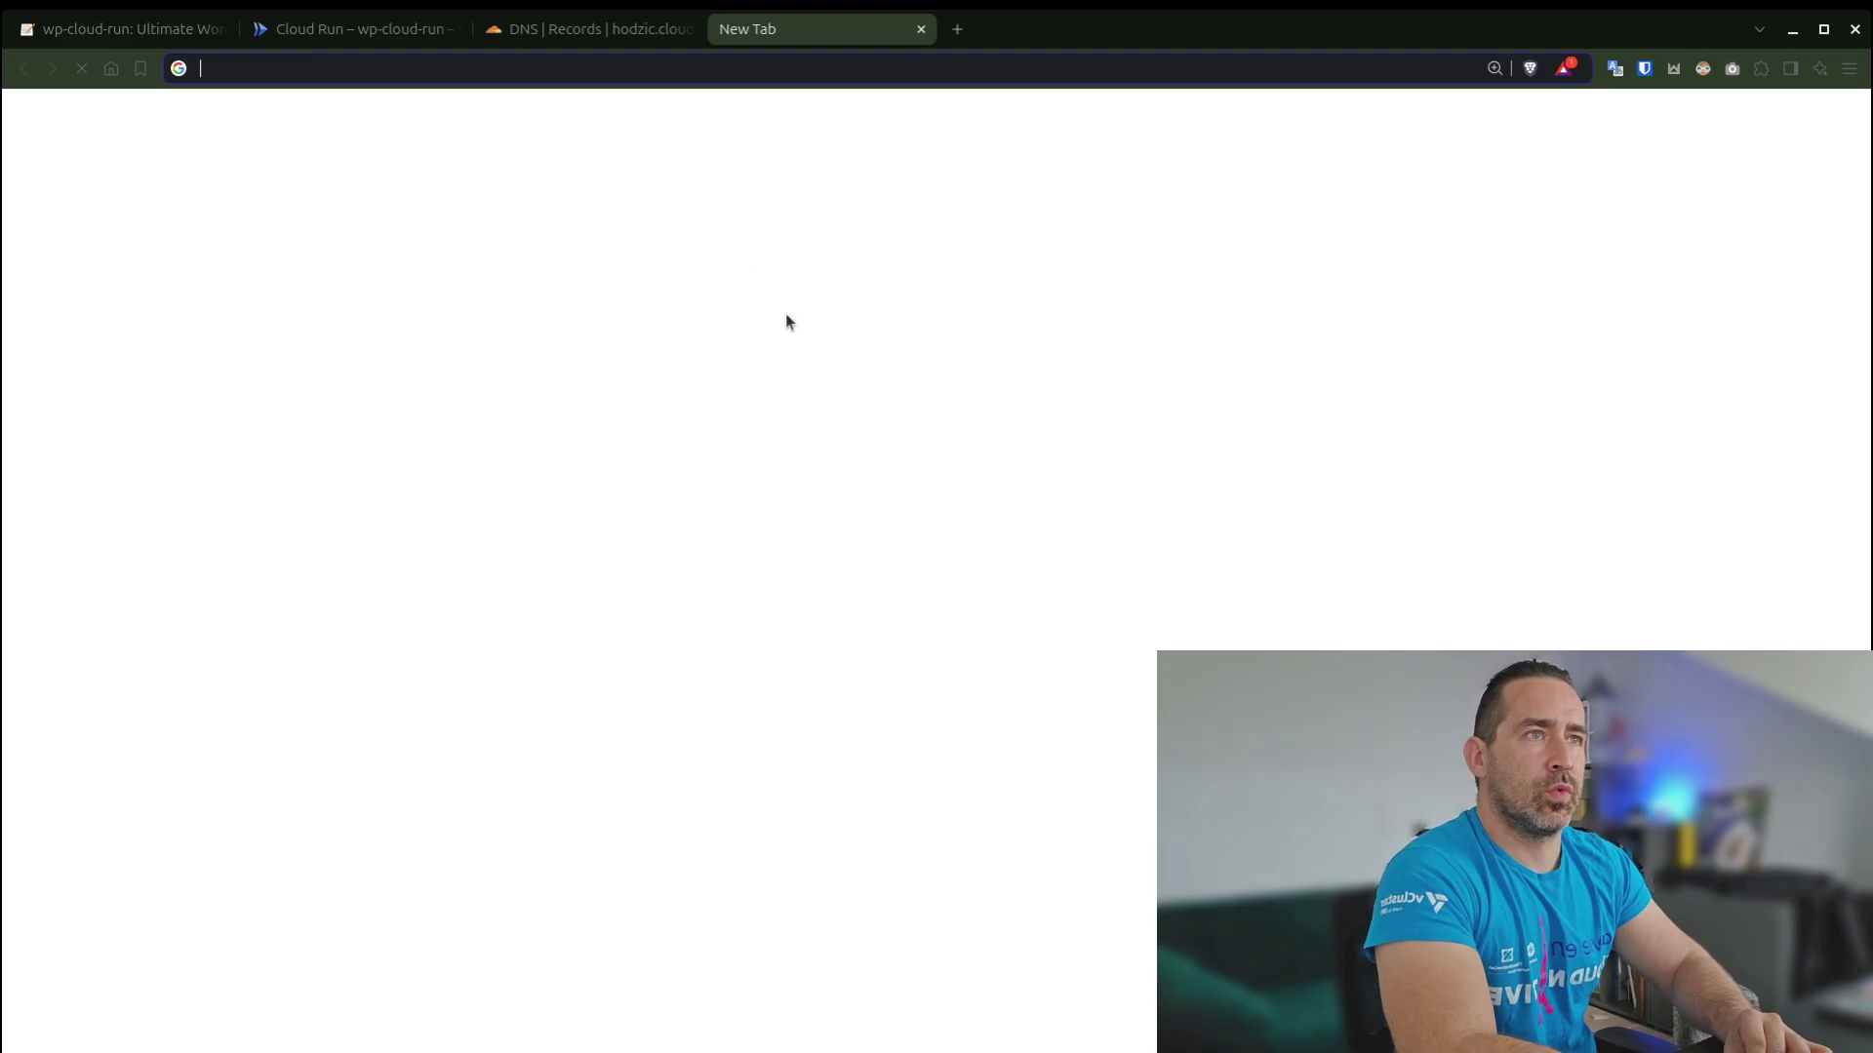
text(dns)
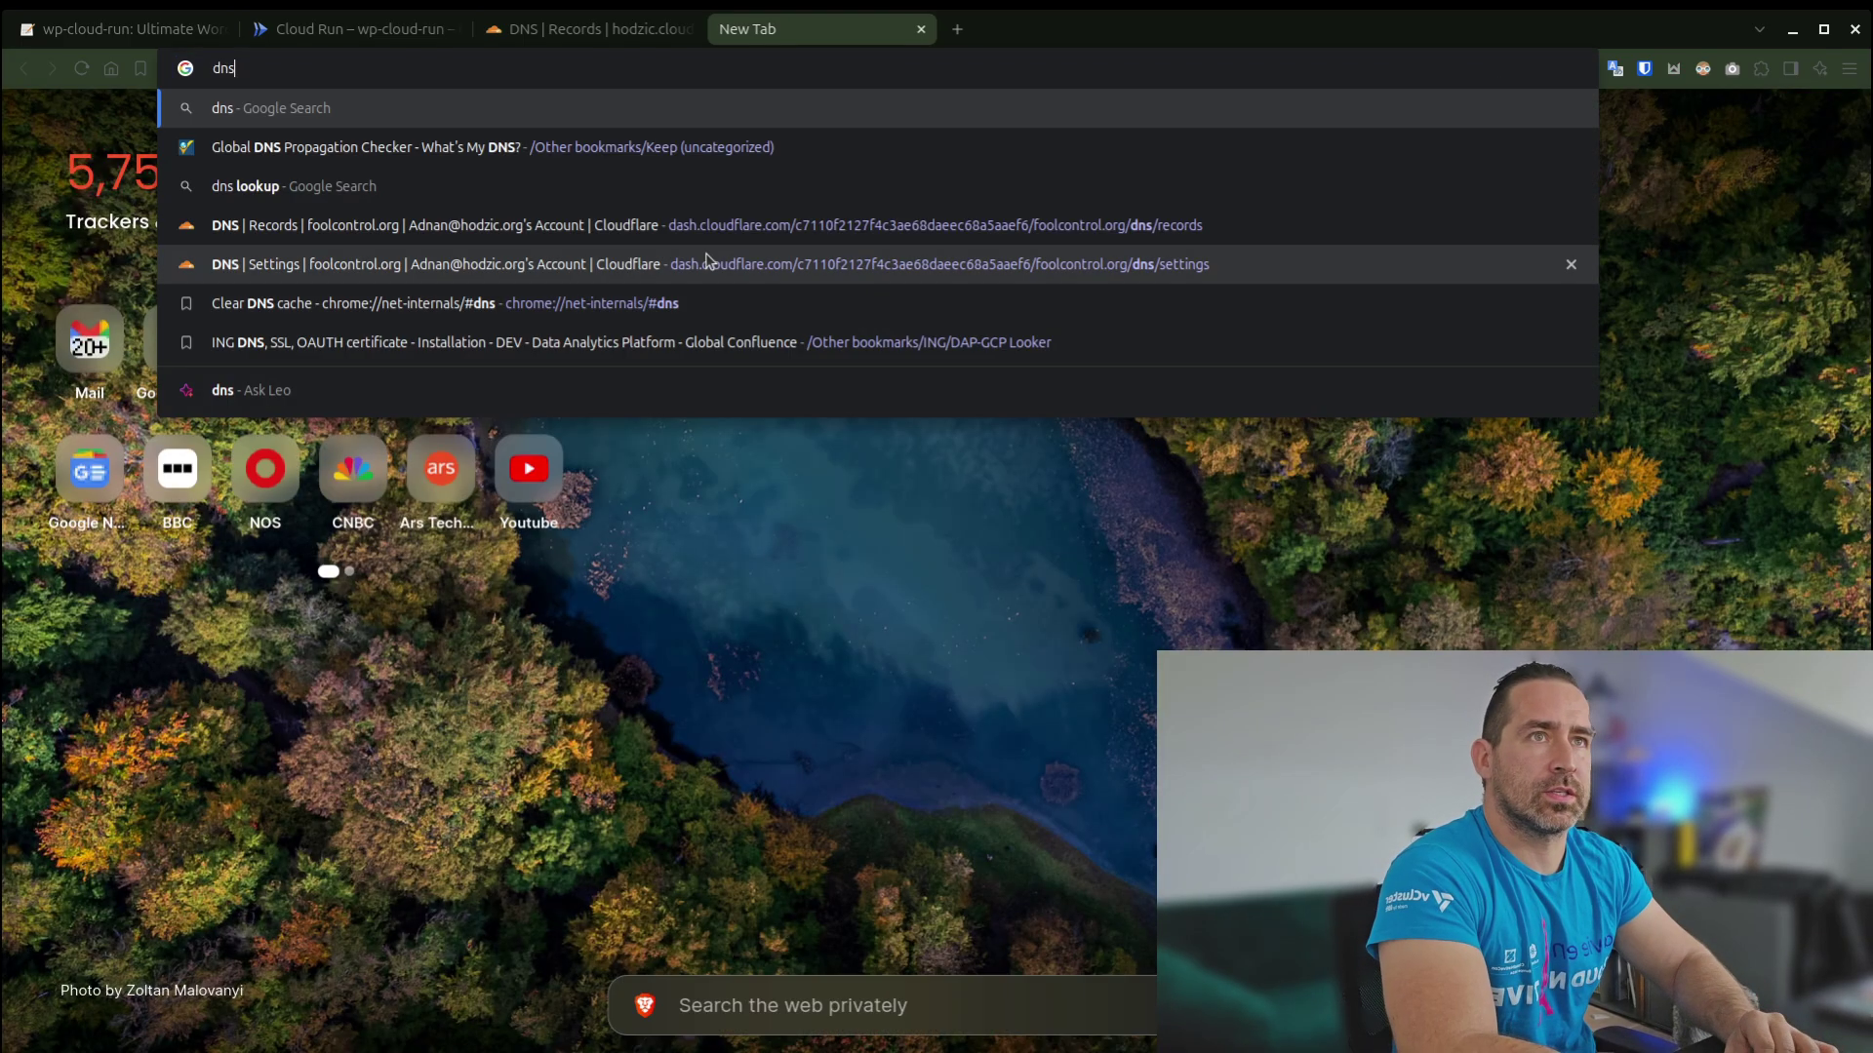
click(534, 146)
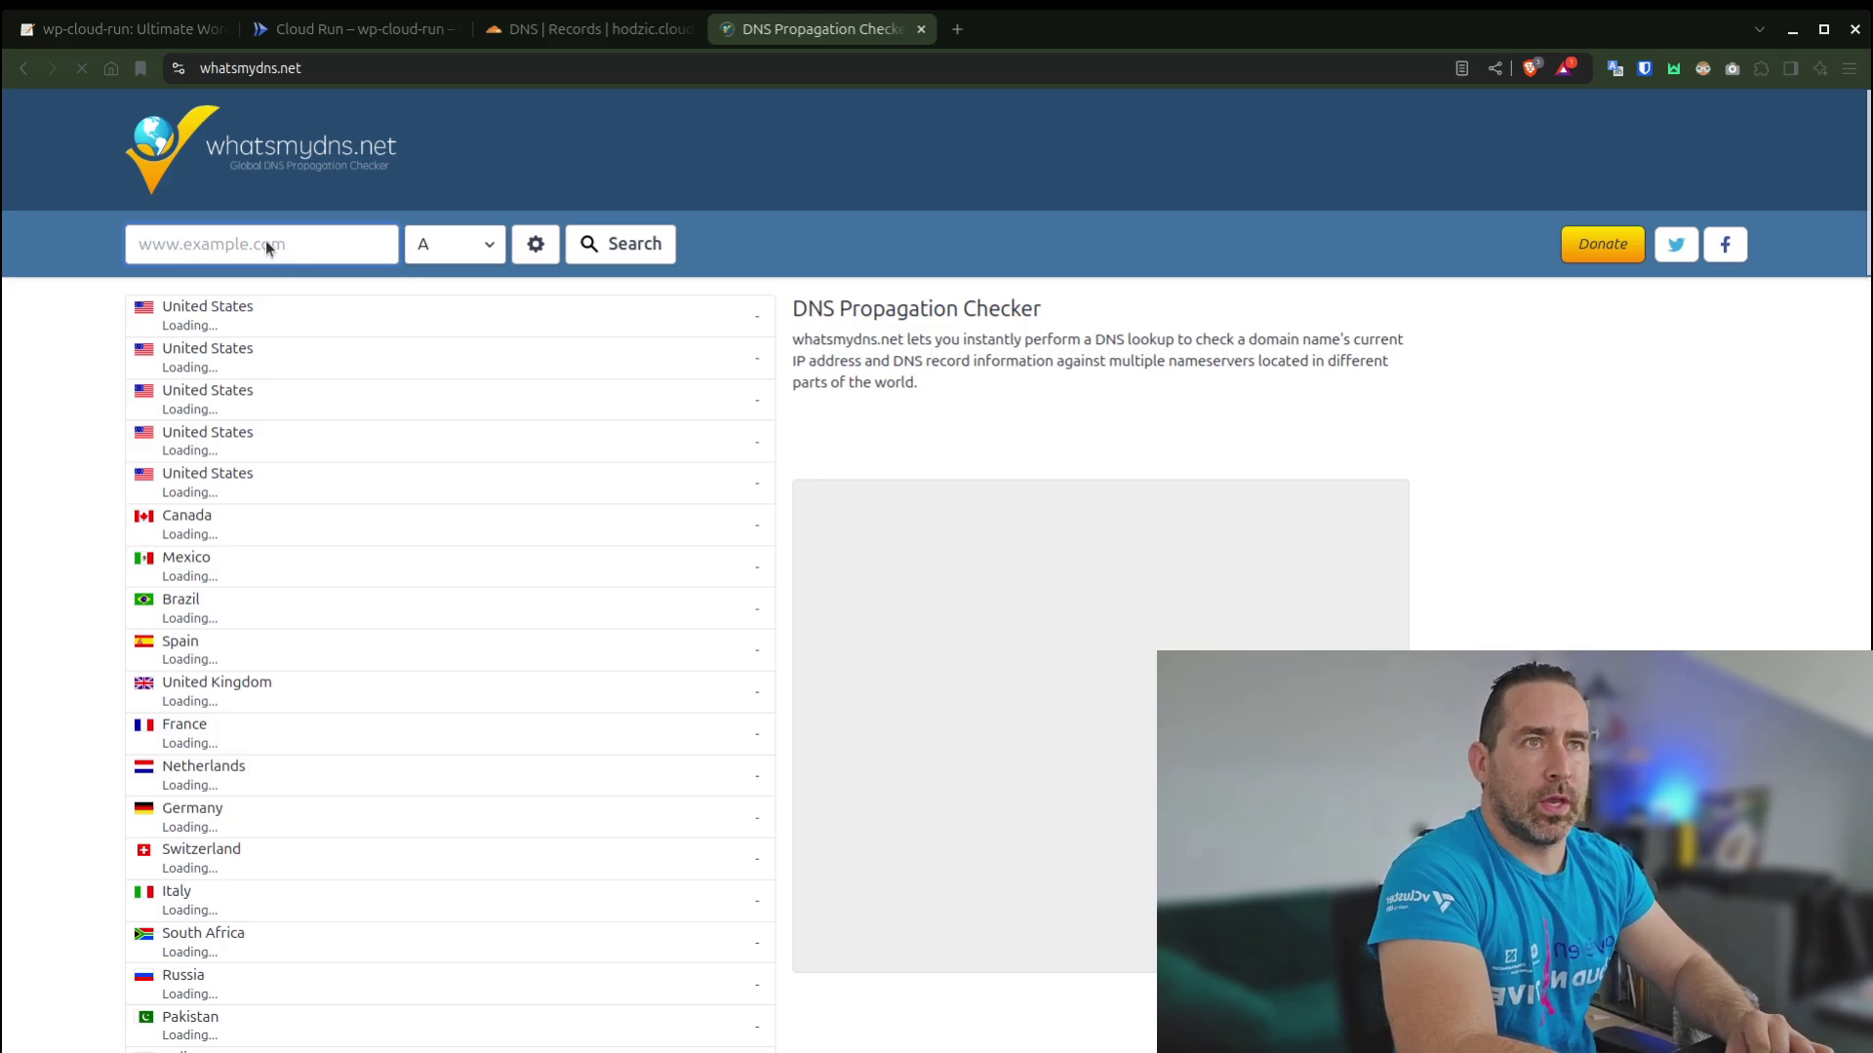
click(265, 244)
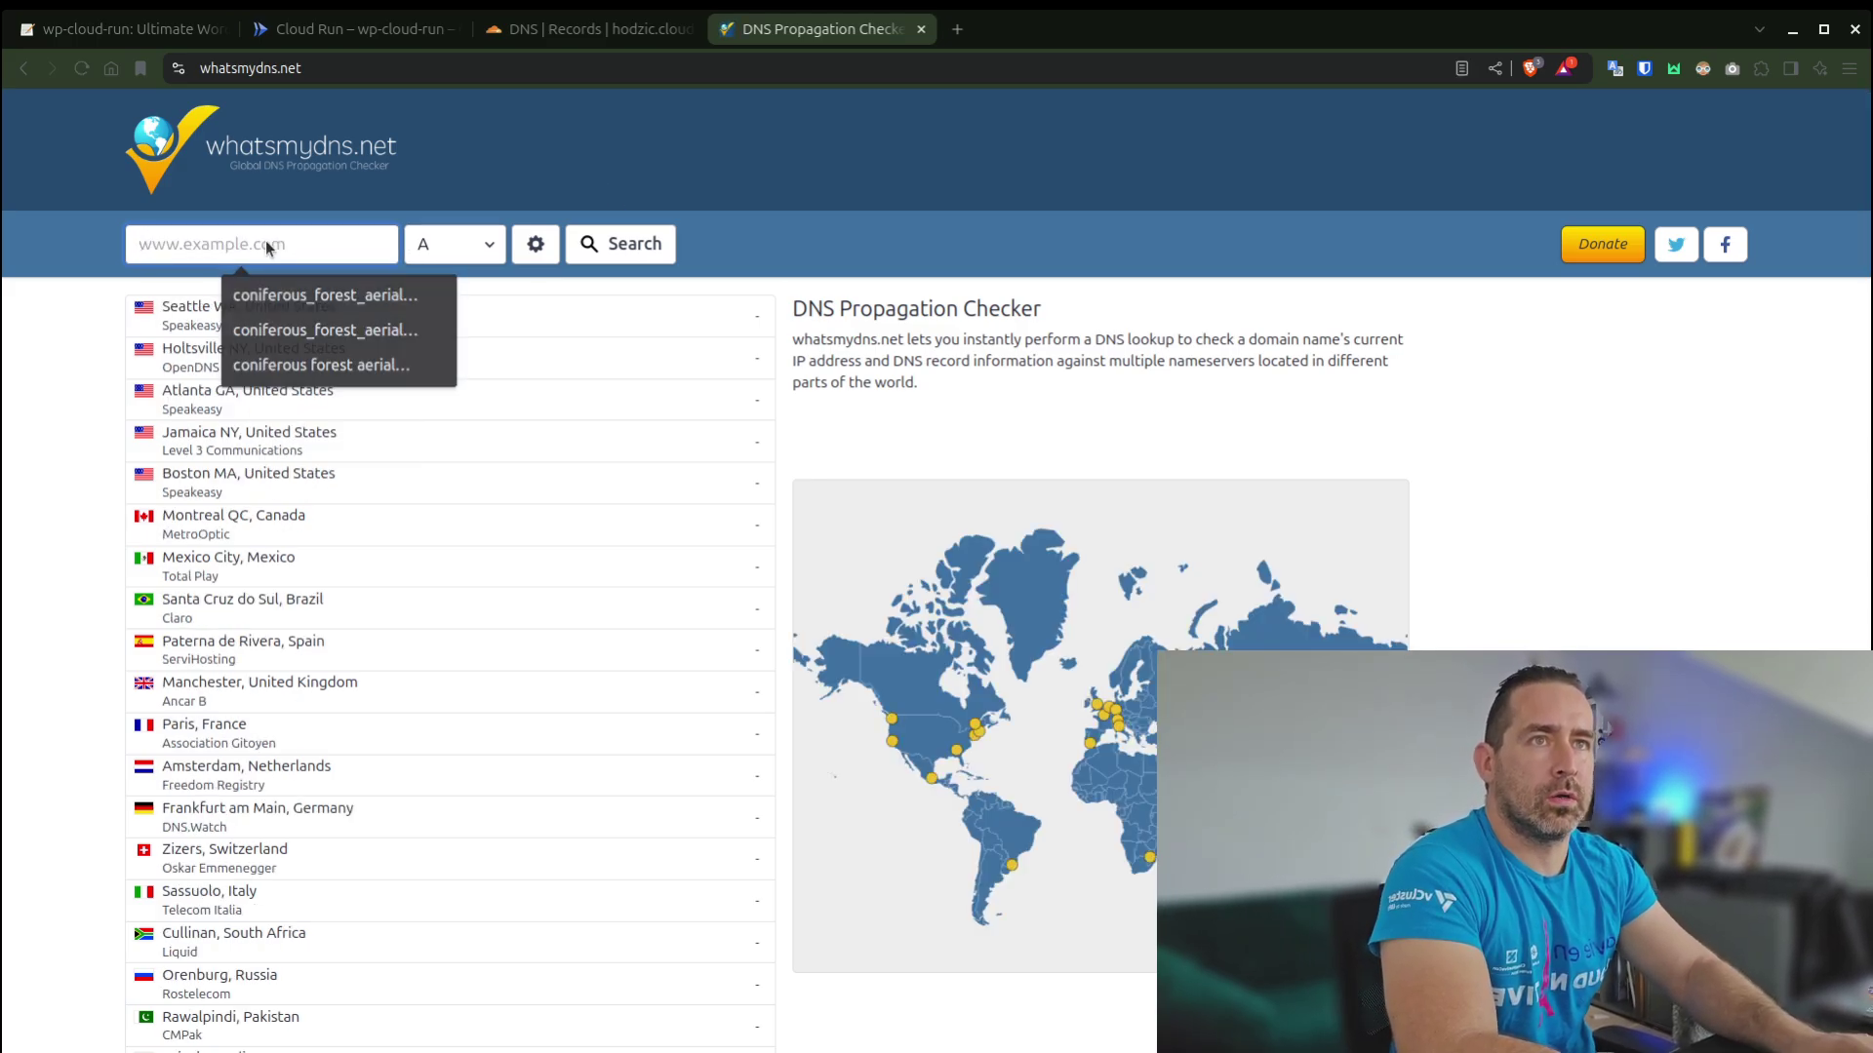
text(hodzic.cloud)
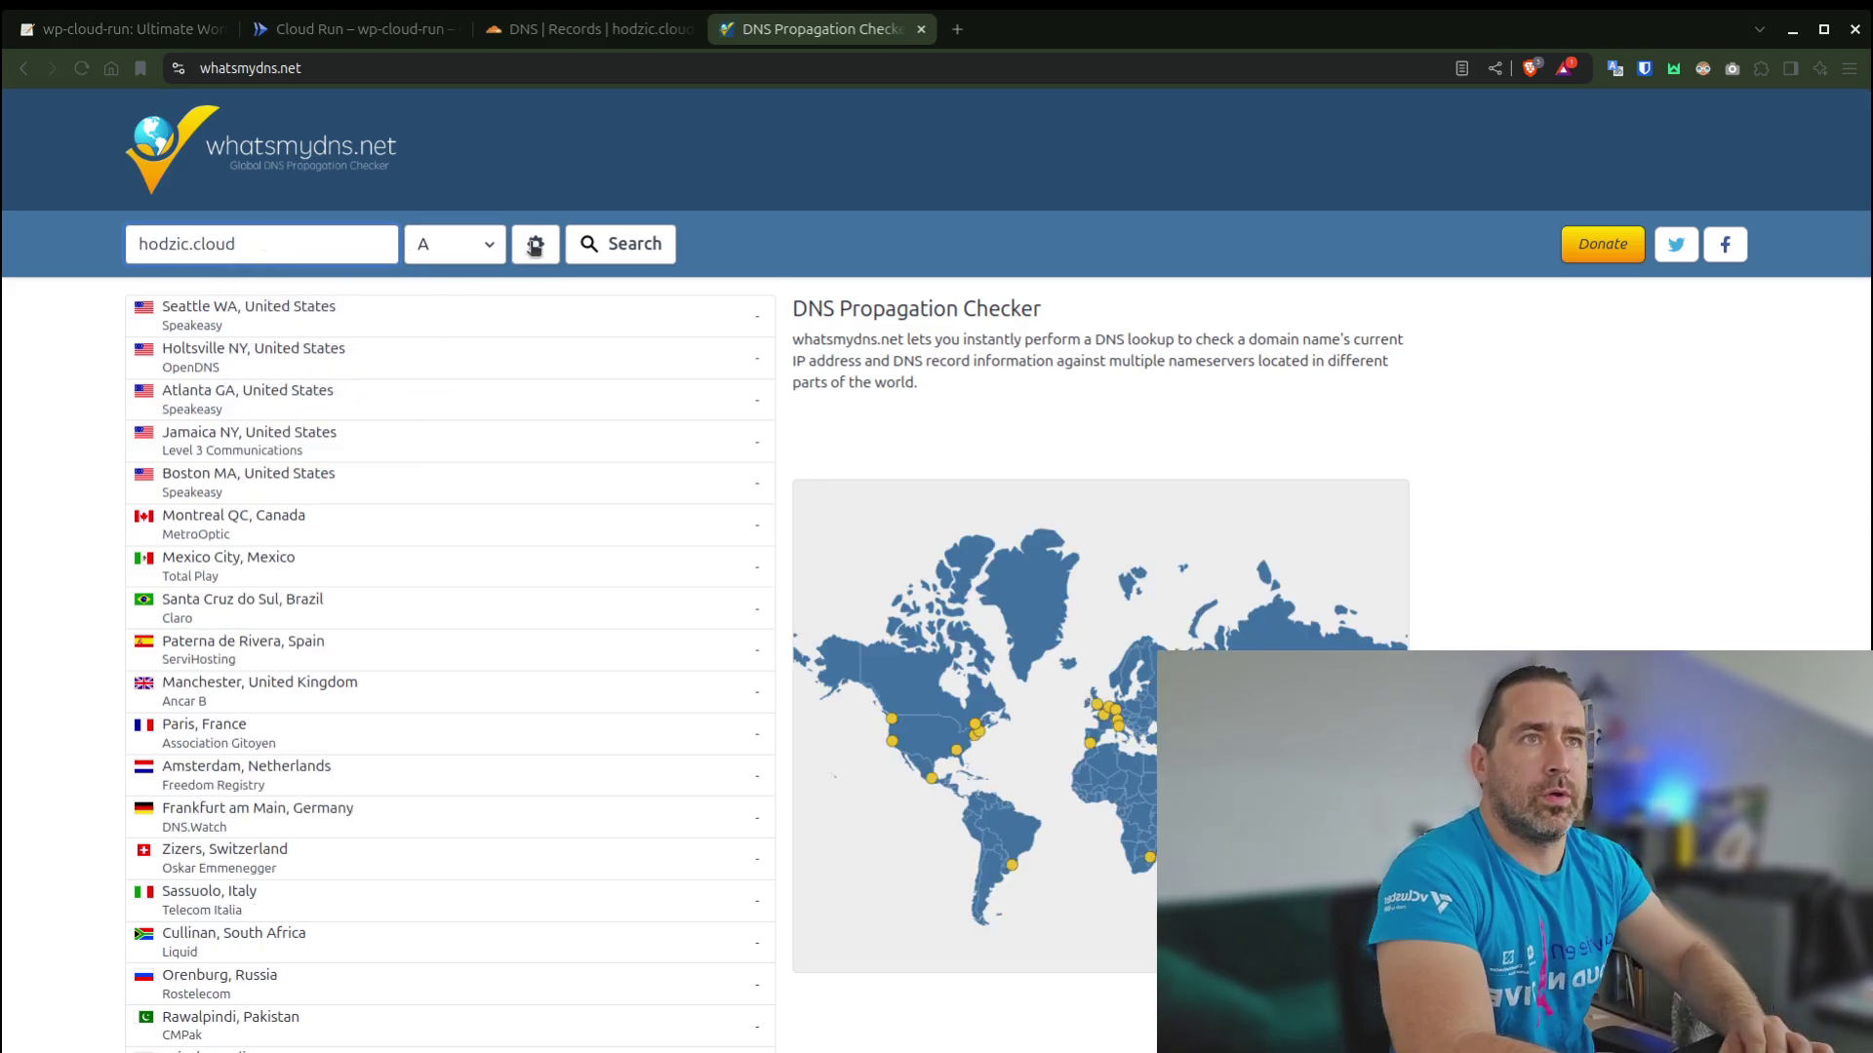
click(634, 256)
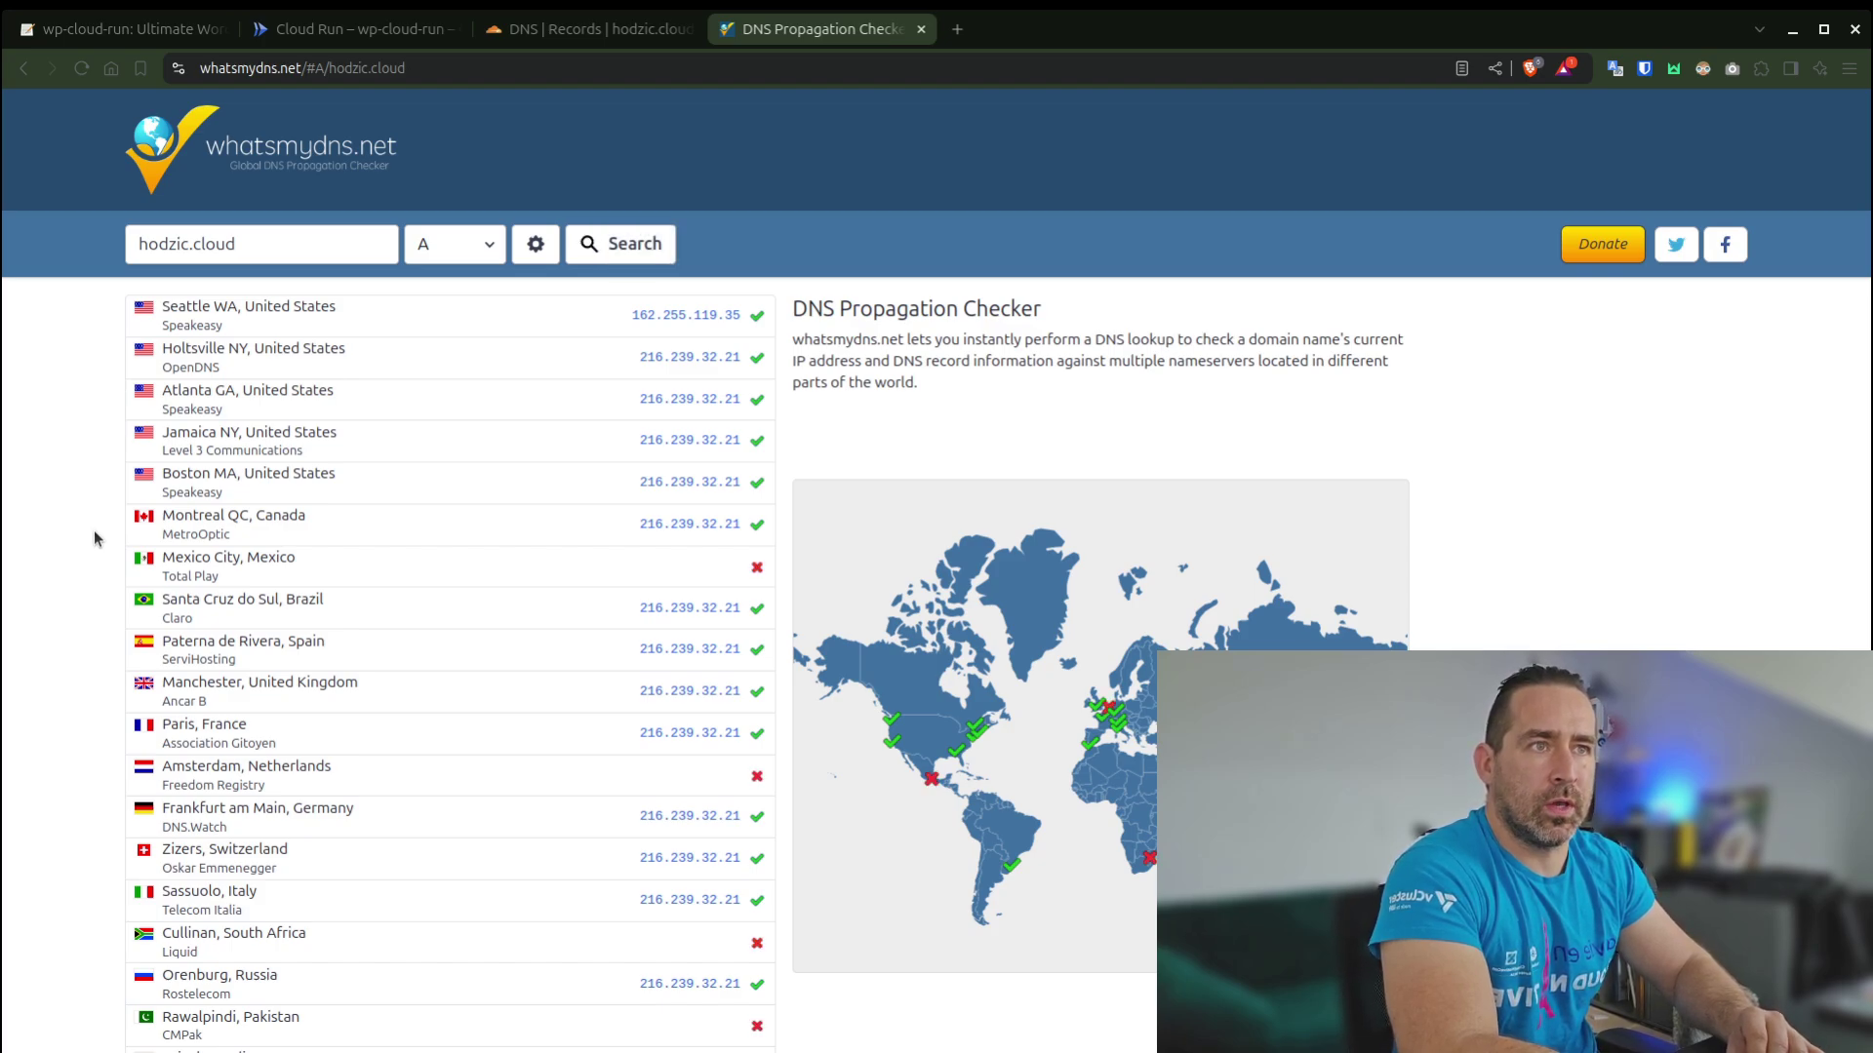
scroll(95, 534, down, 1)
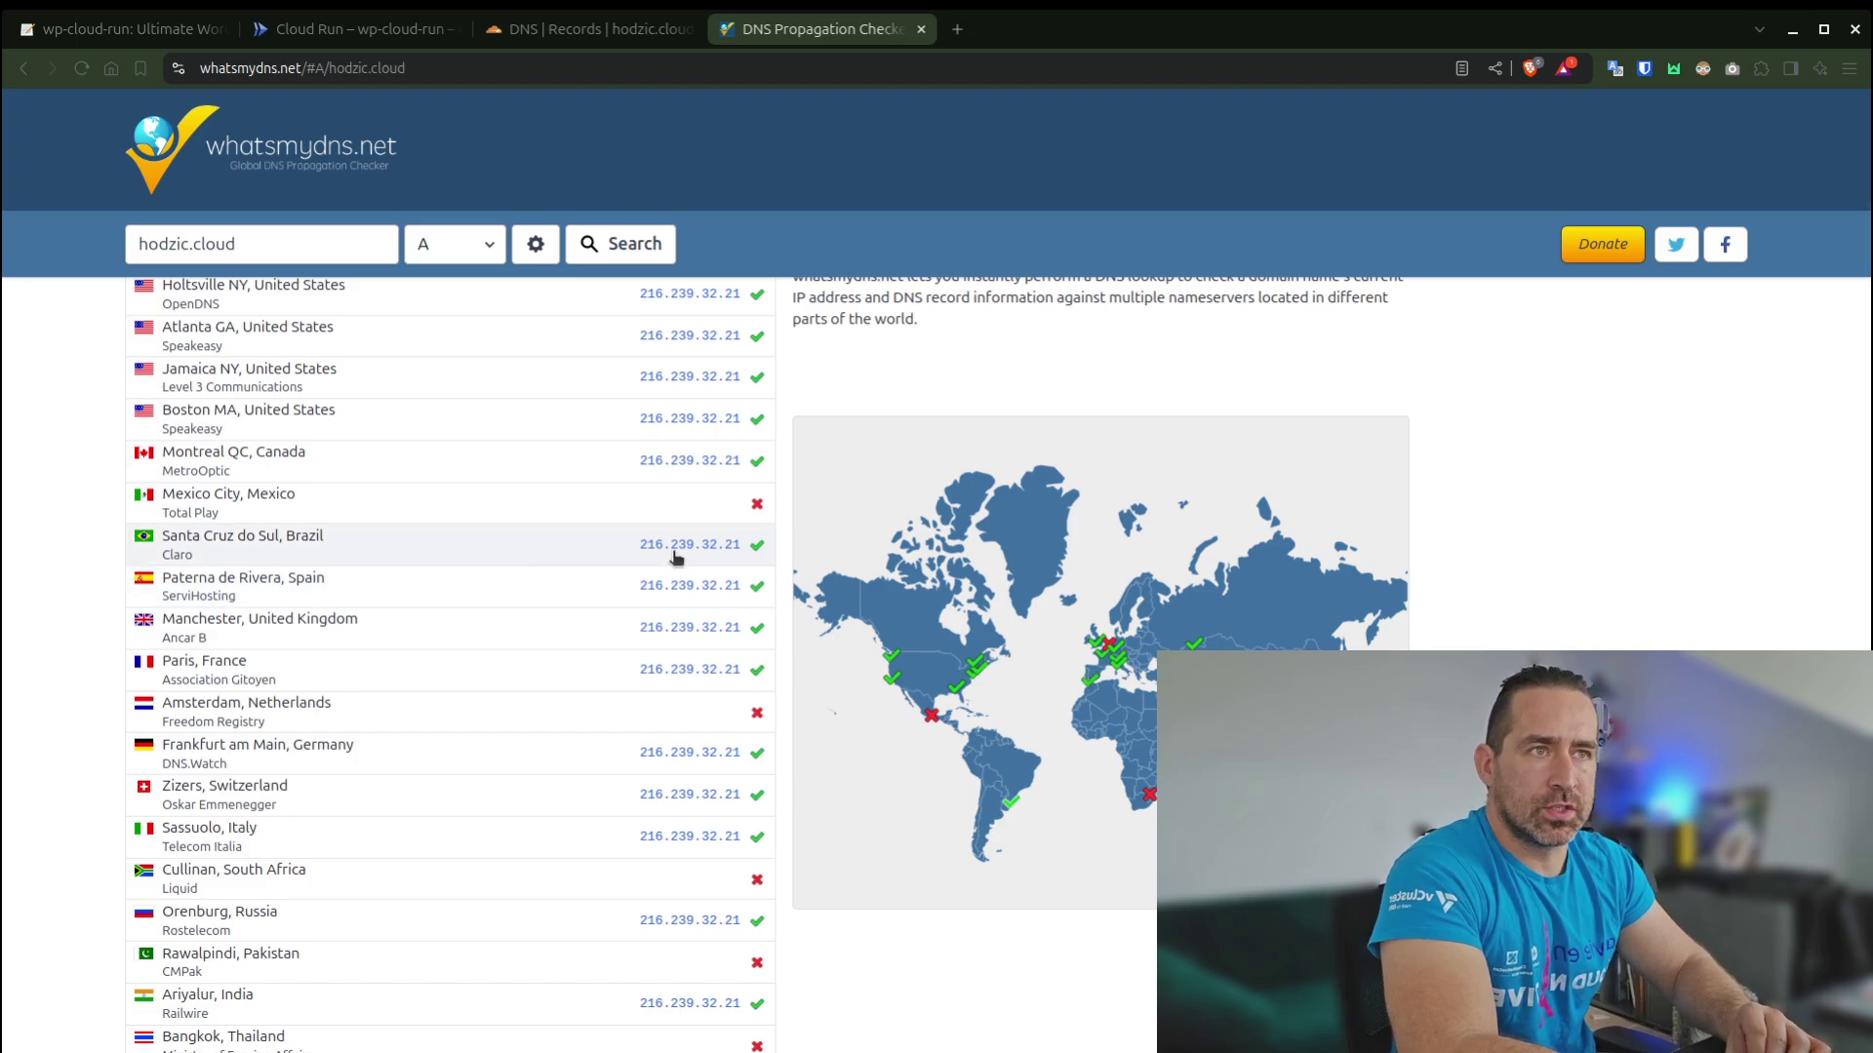
- Copy the hodzic.cloud mapping's A record address and review the whatsmydns.net results
click(311, 39)
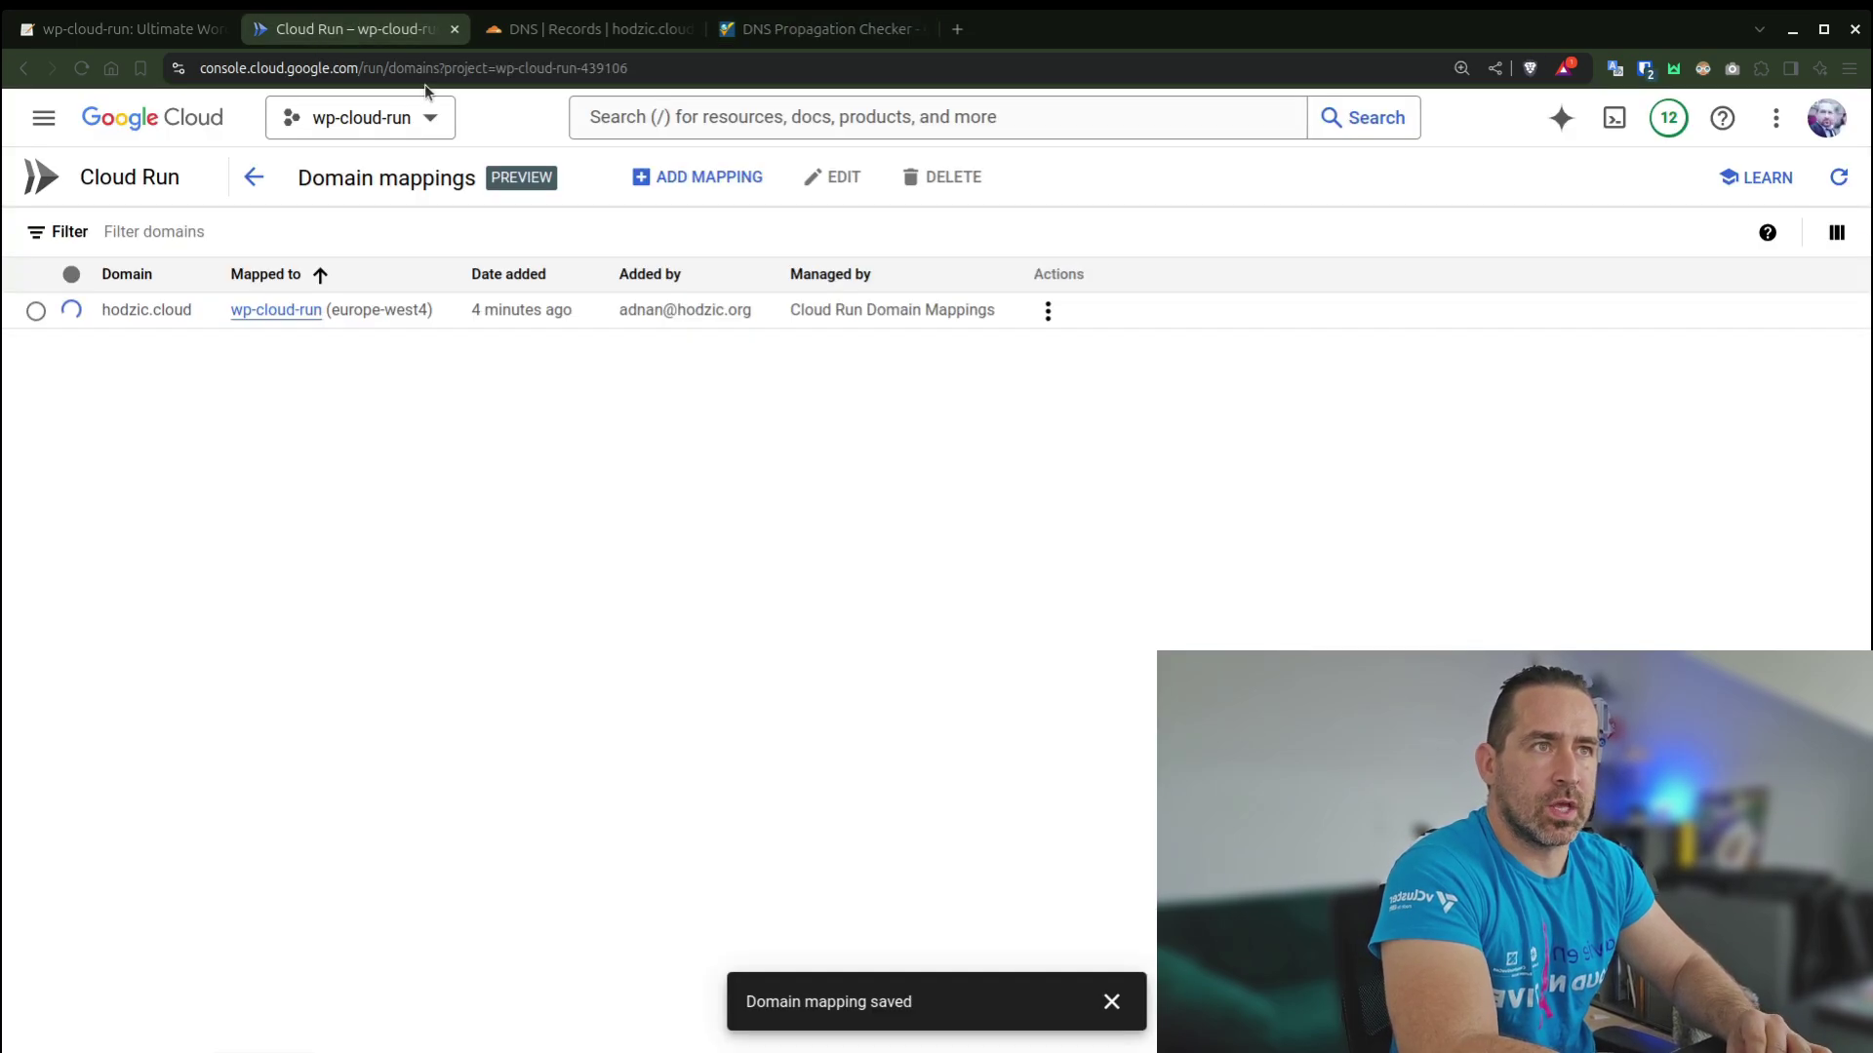
click(1048, 310)
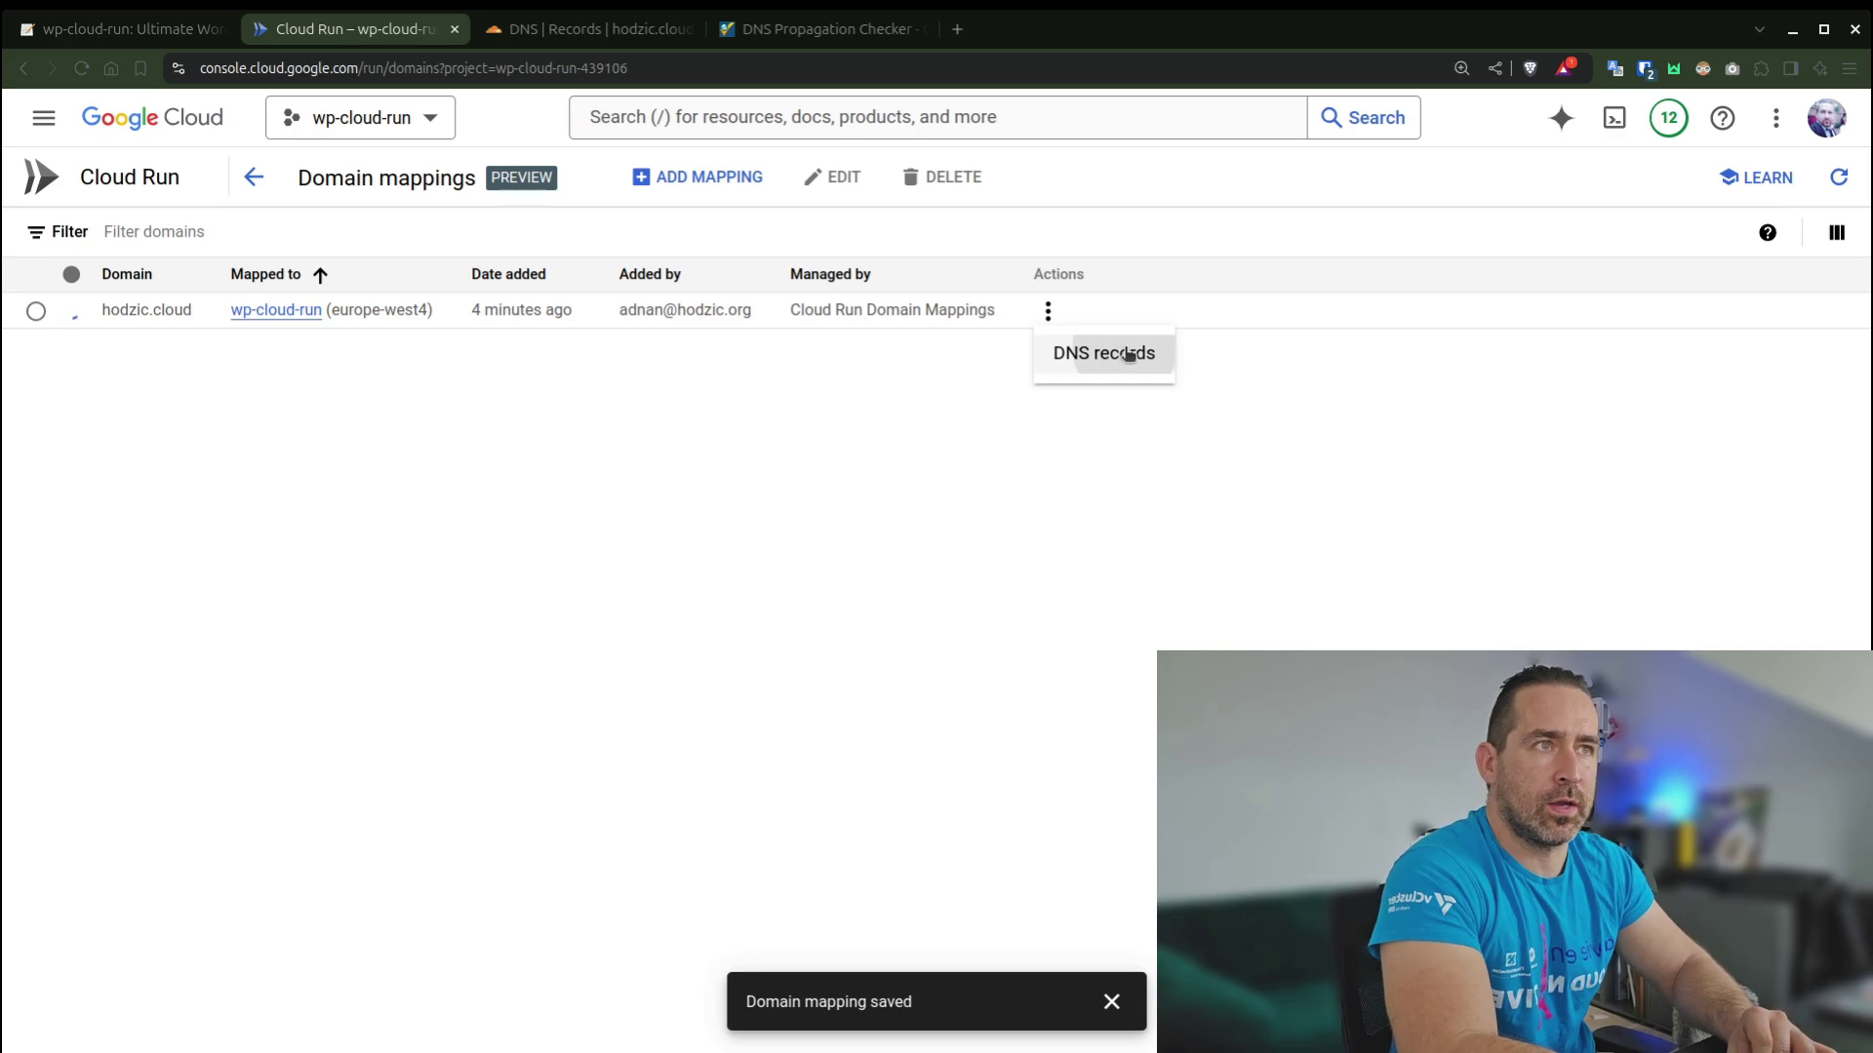
click(1122, 351)
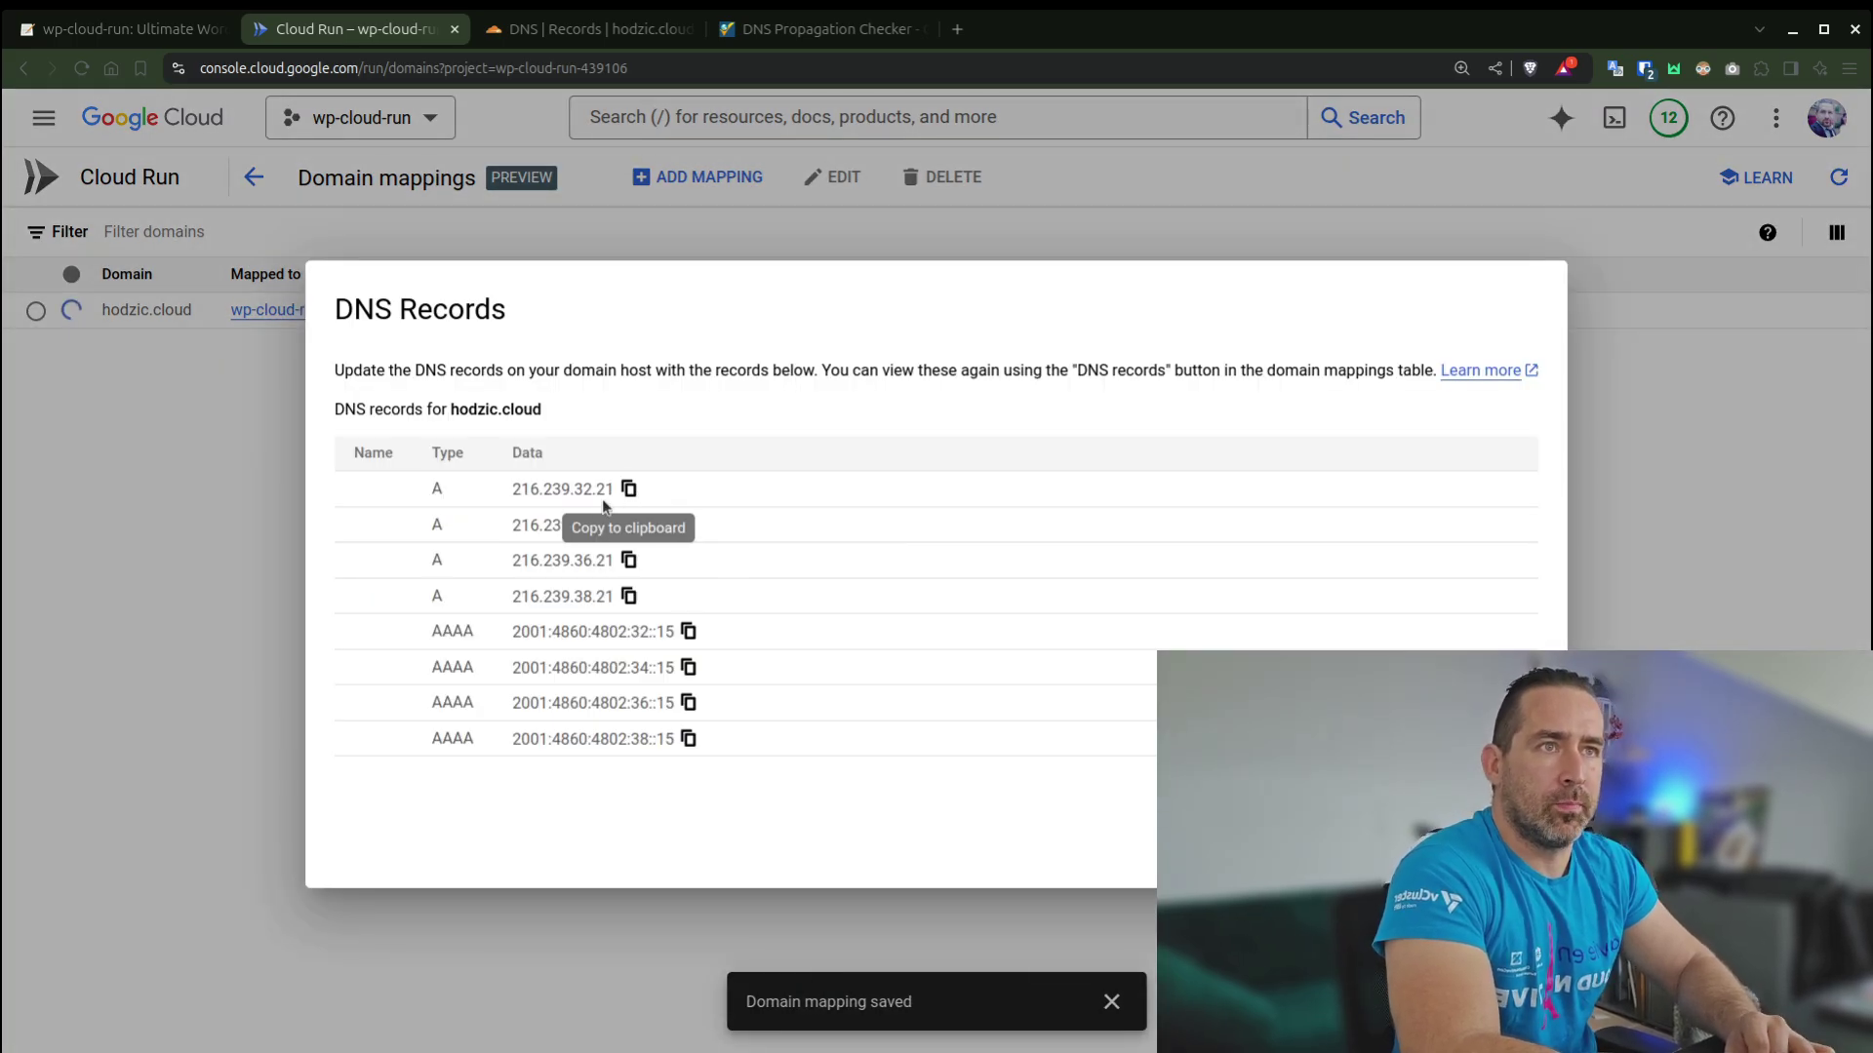
click(628, 489)
click(830, 33)
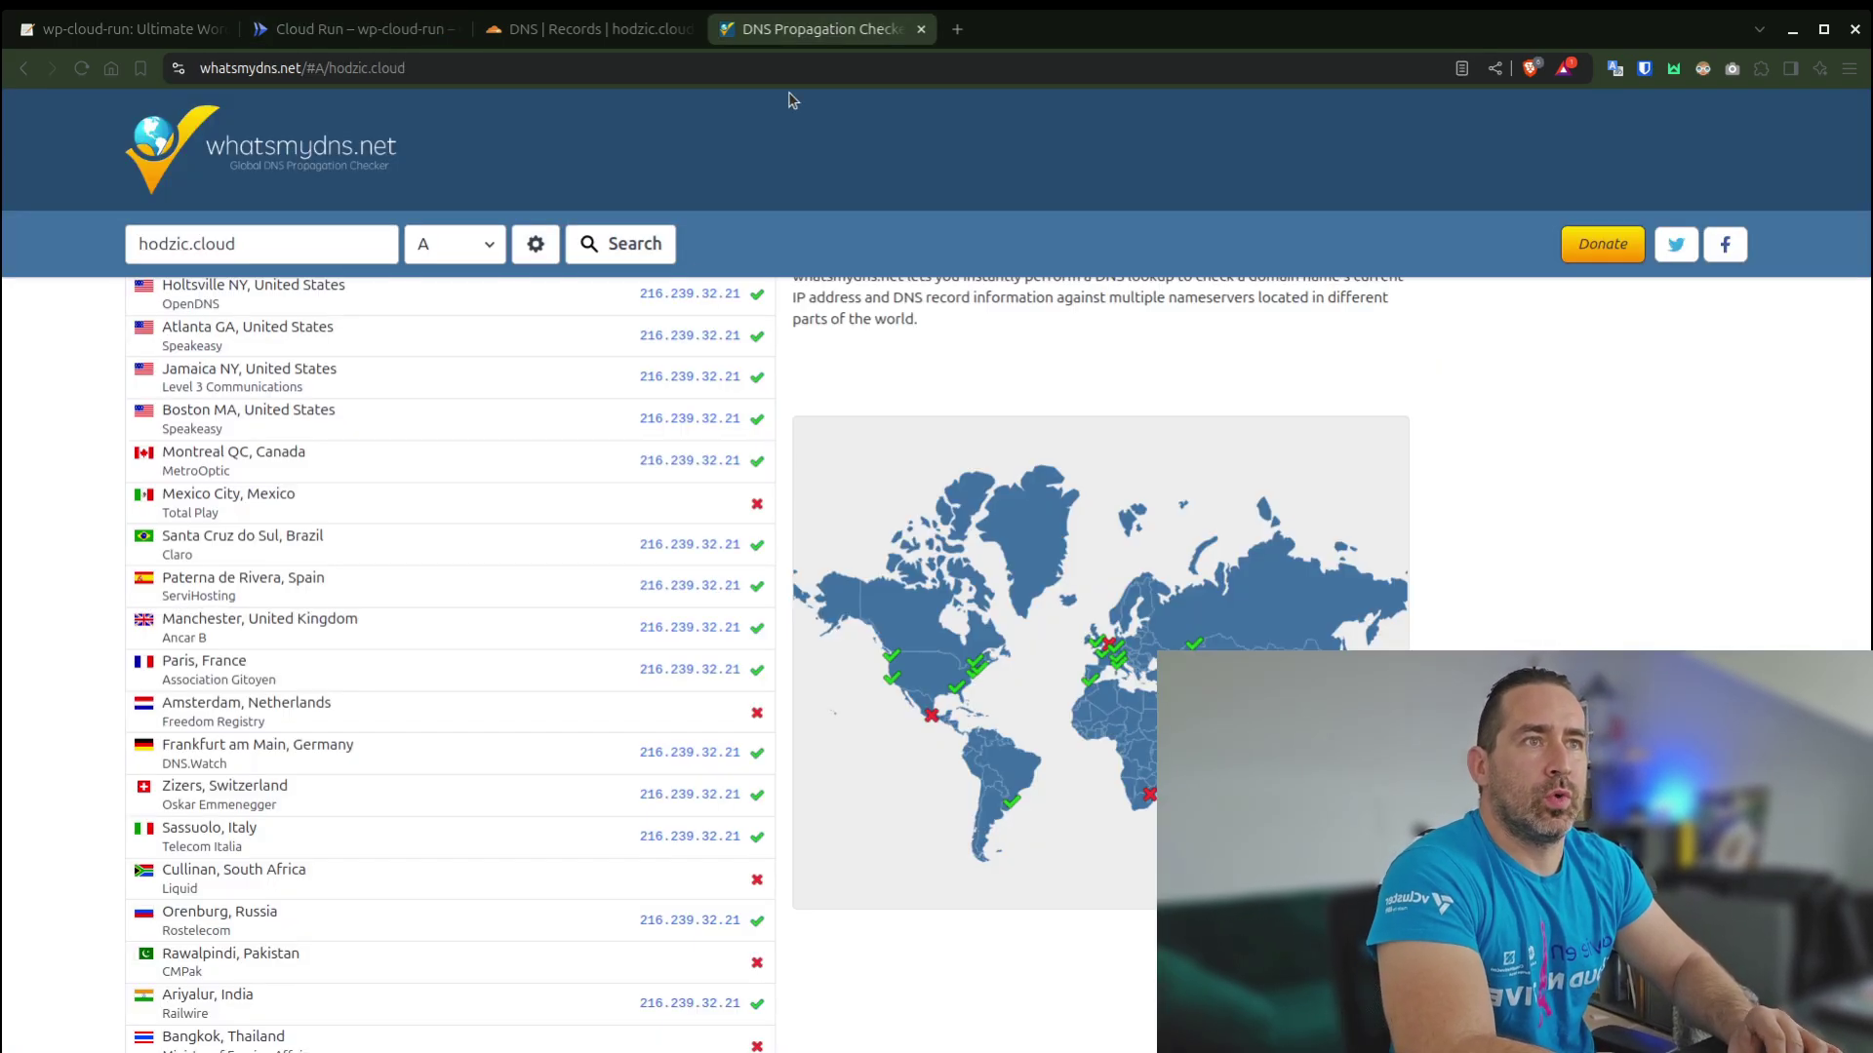
scroll(60, 511, down, 7)
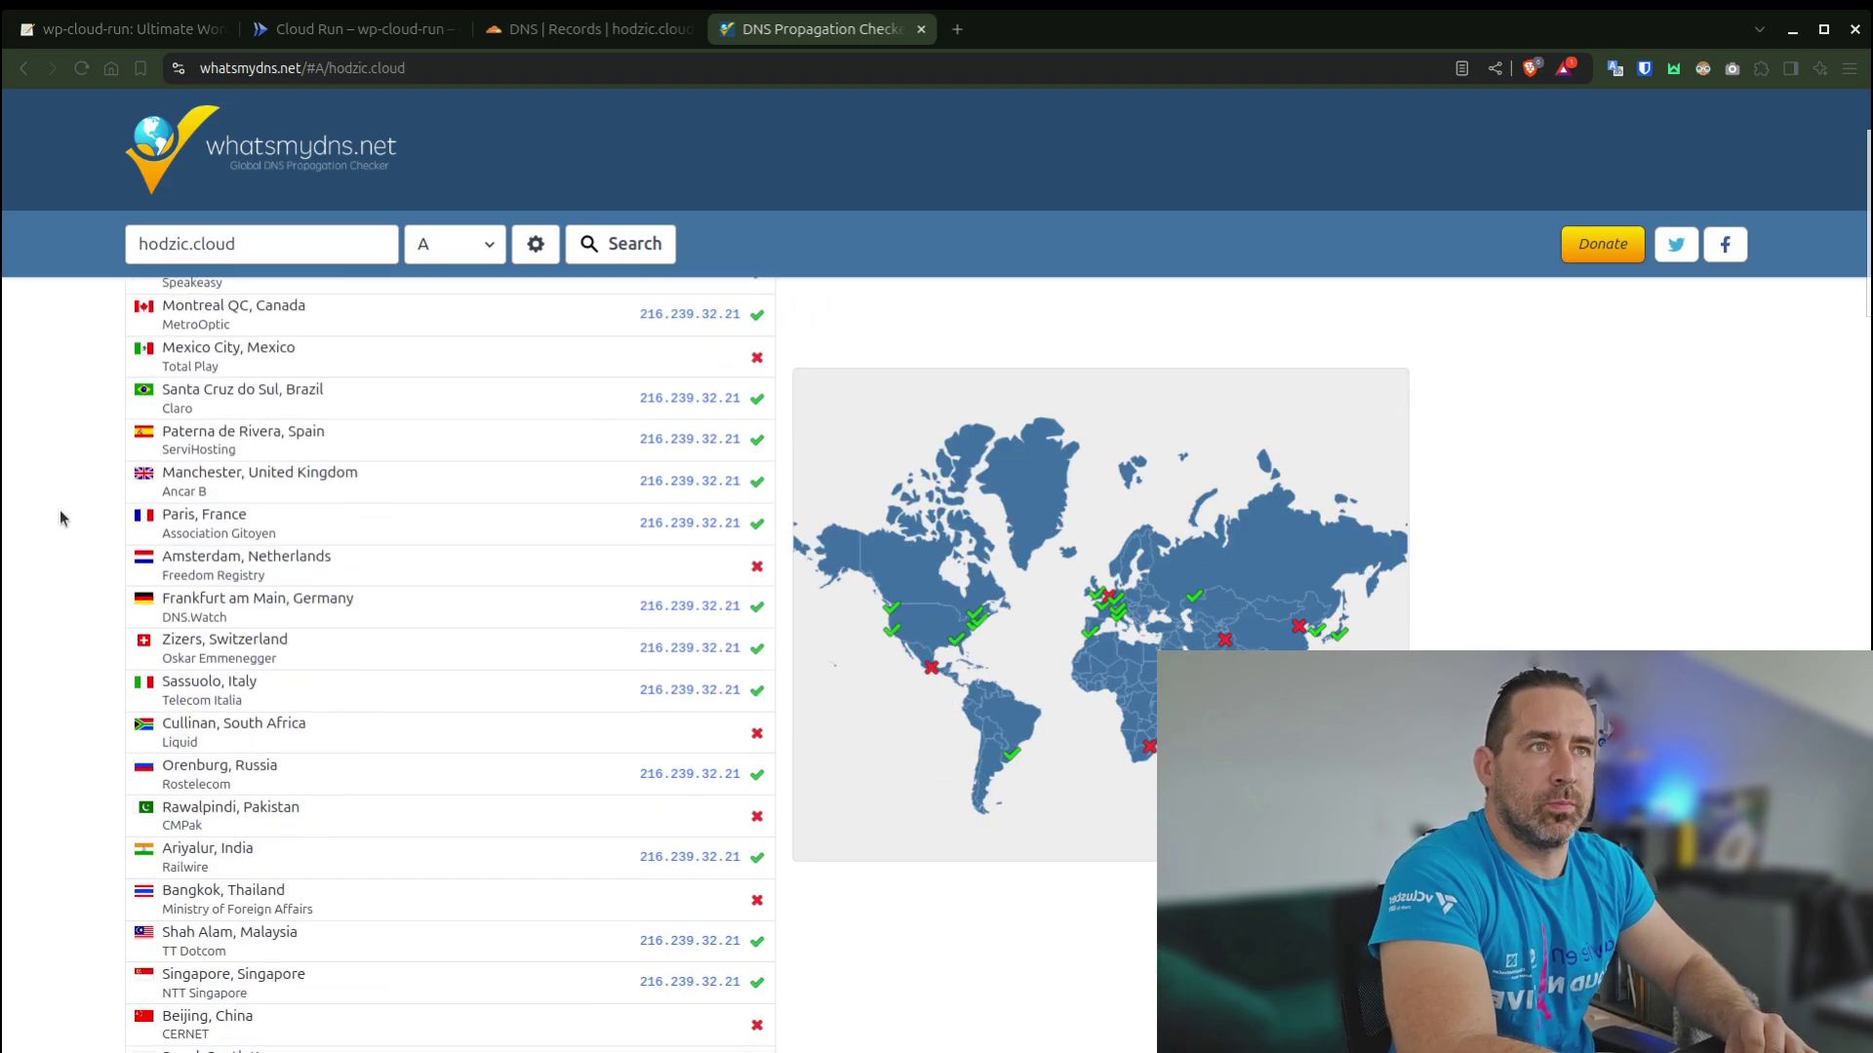
scroll(60, 511, up, 7)
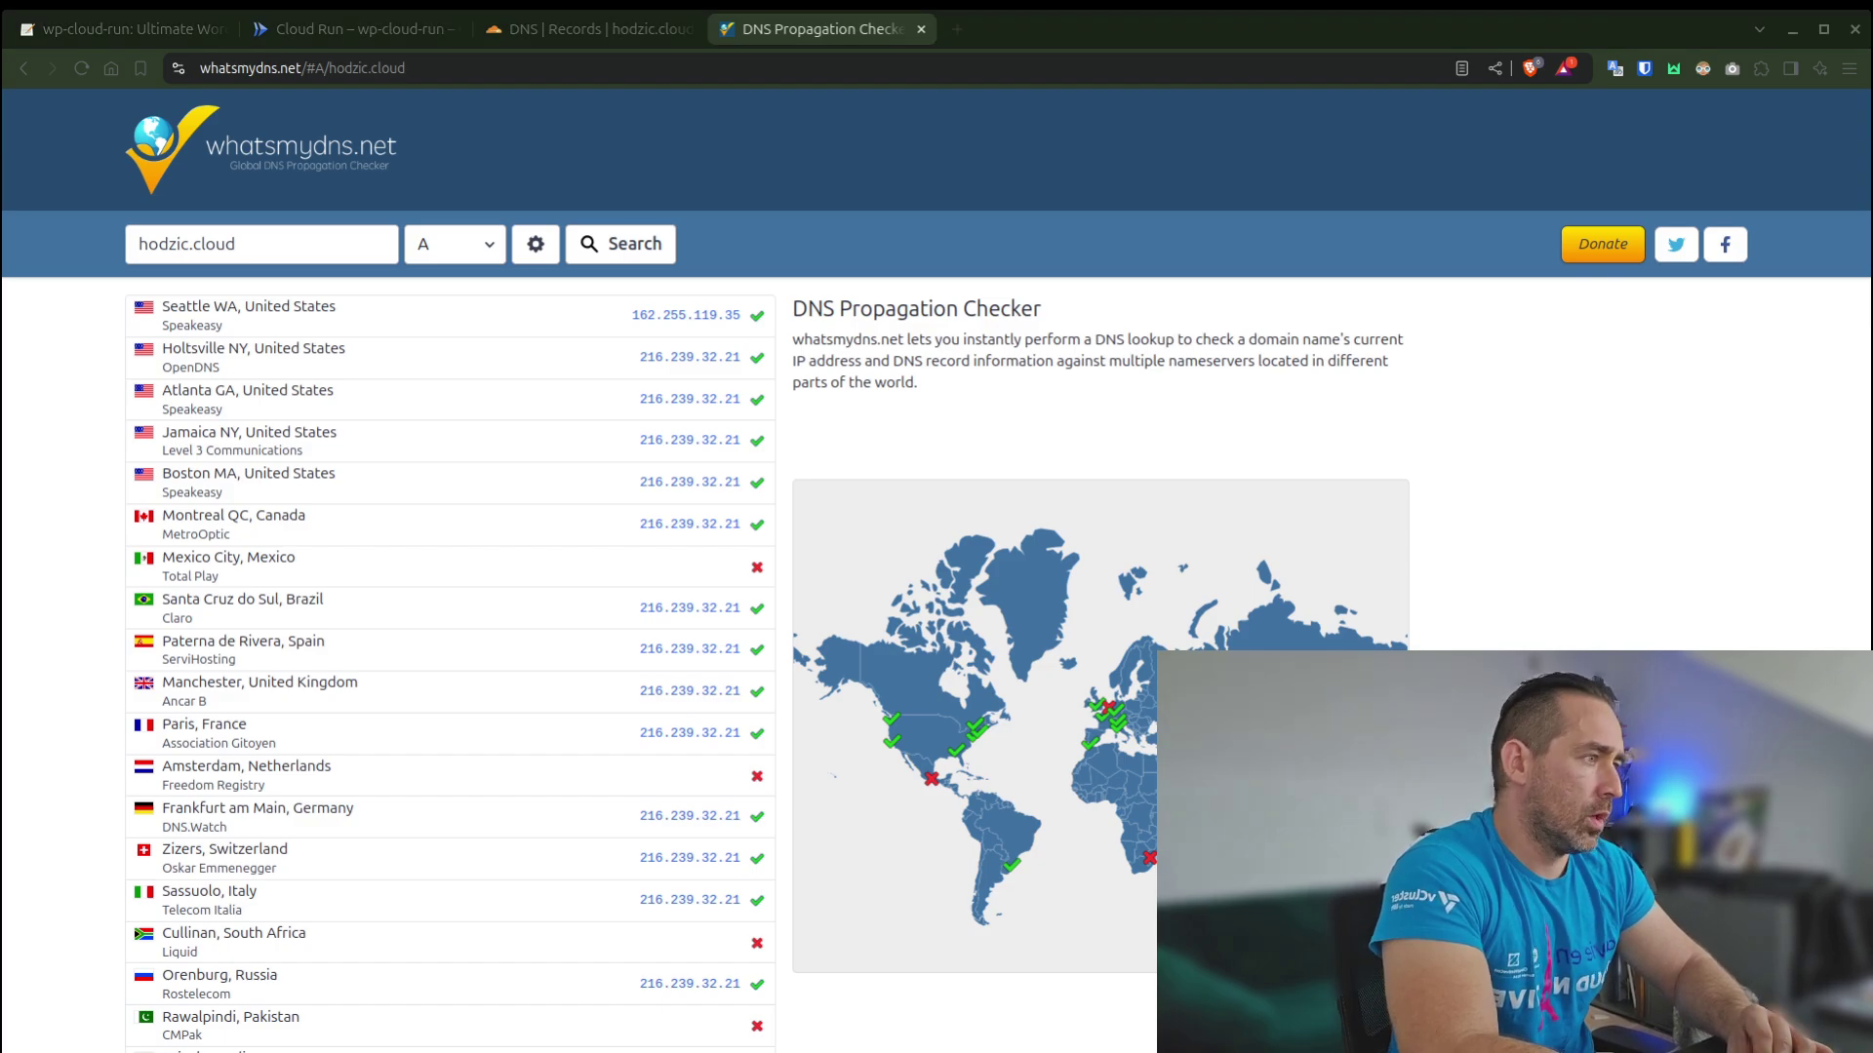
- Inspect the refreshed TTL in the local watch dig answer for hodzic.cloud
key(alt+Tab)
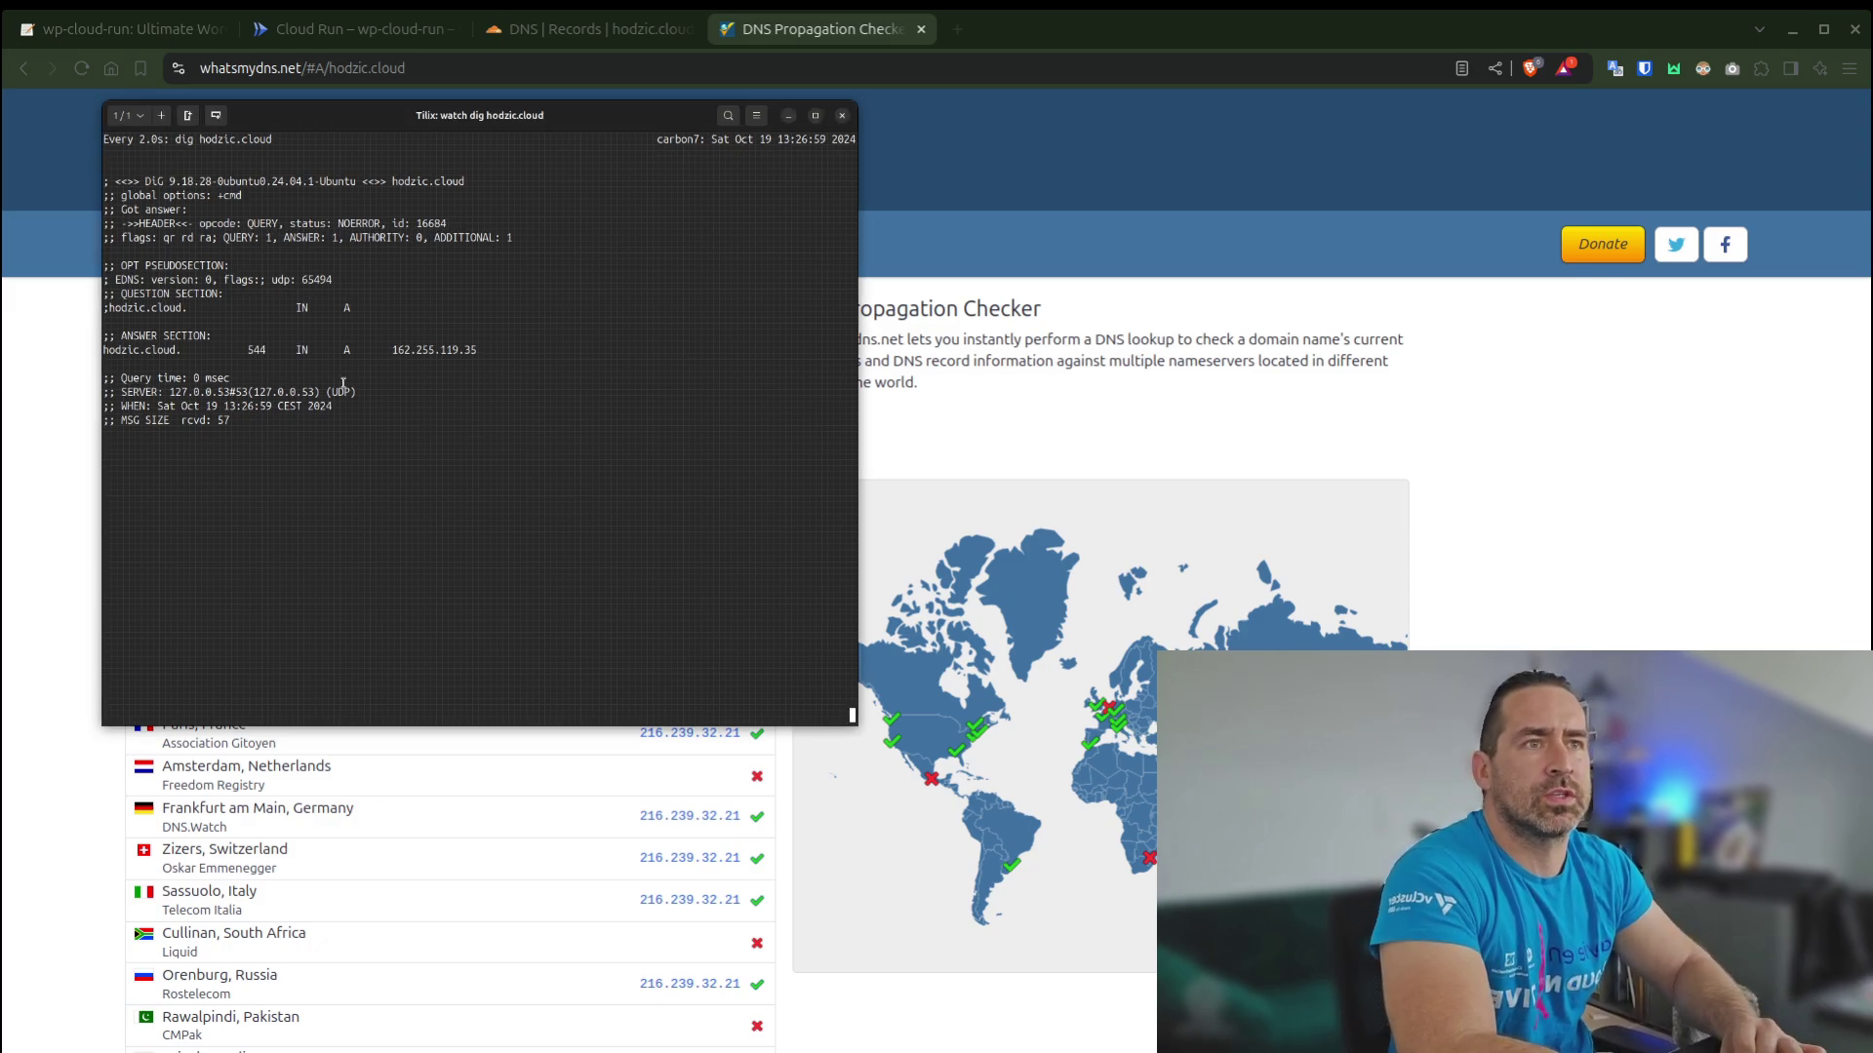
triple_click(253, 356)
triple_click(251, 353)
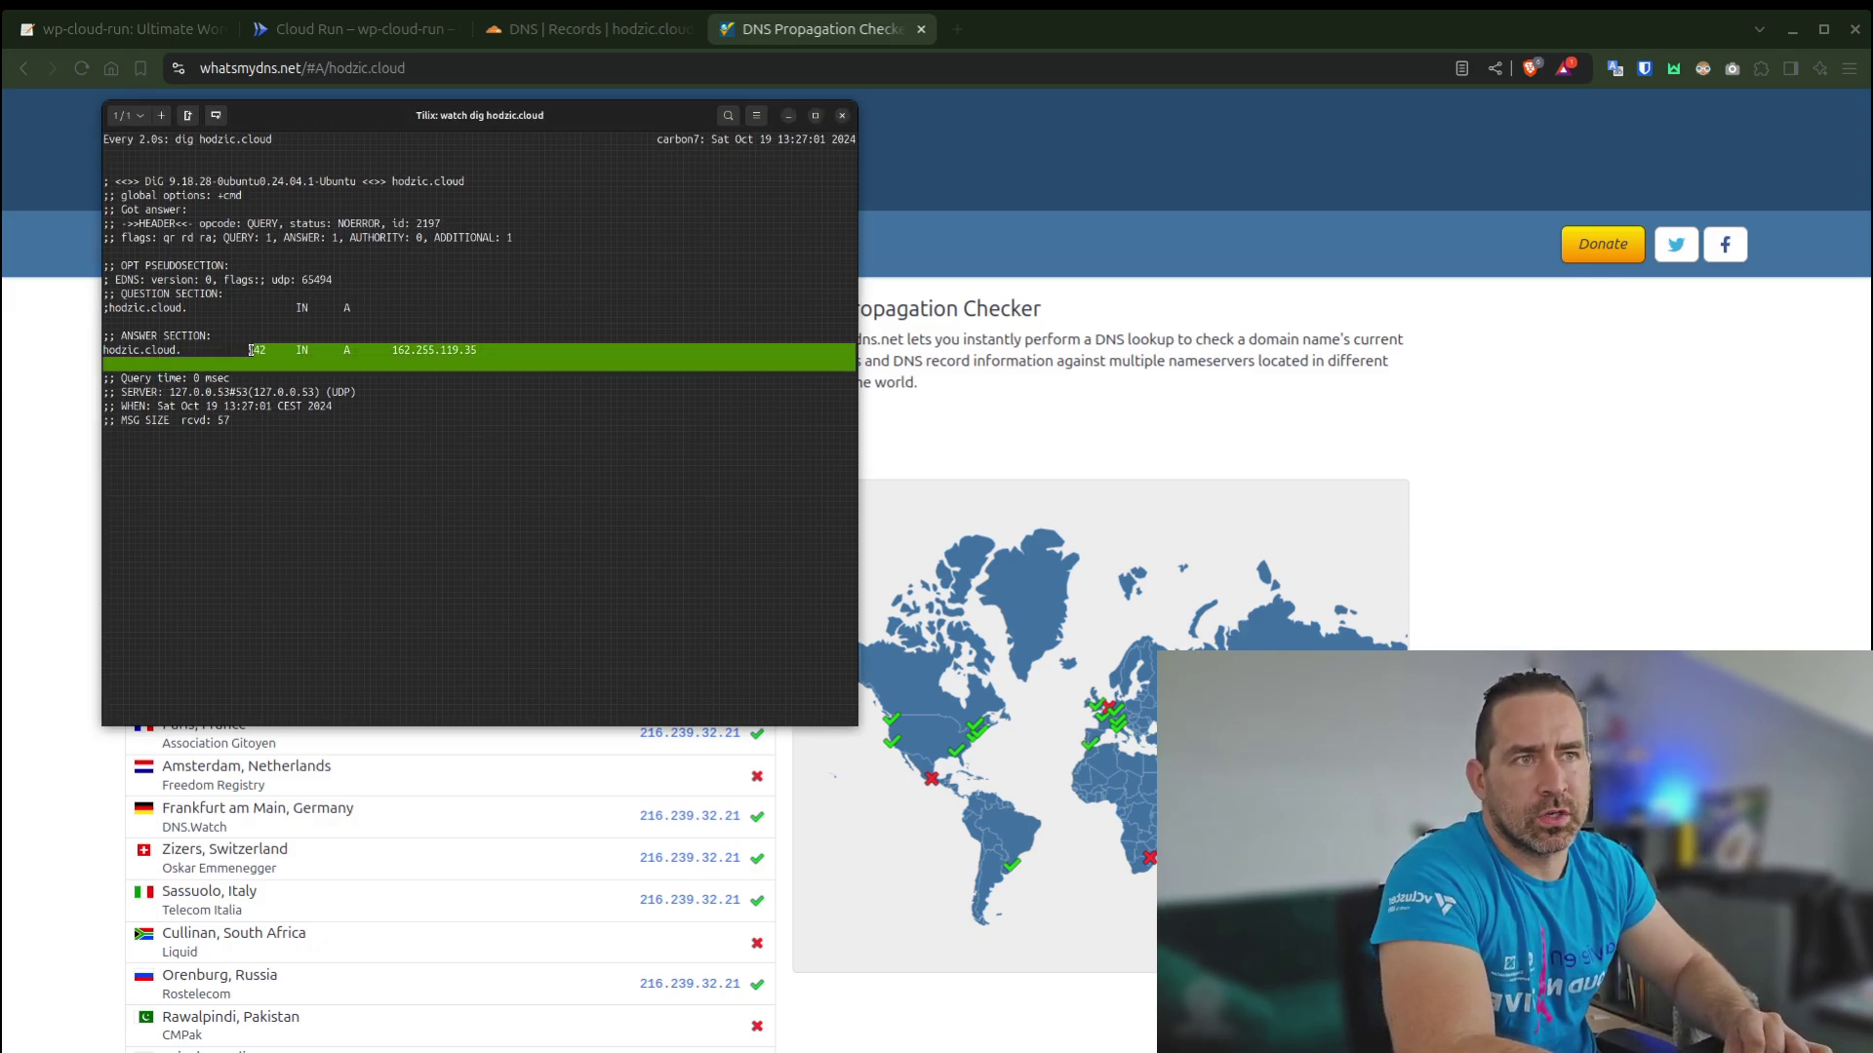
double_click(252, 352)
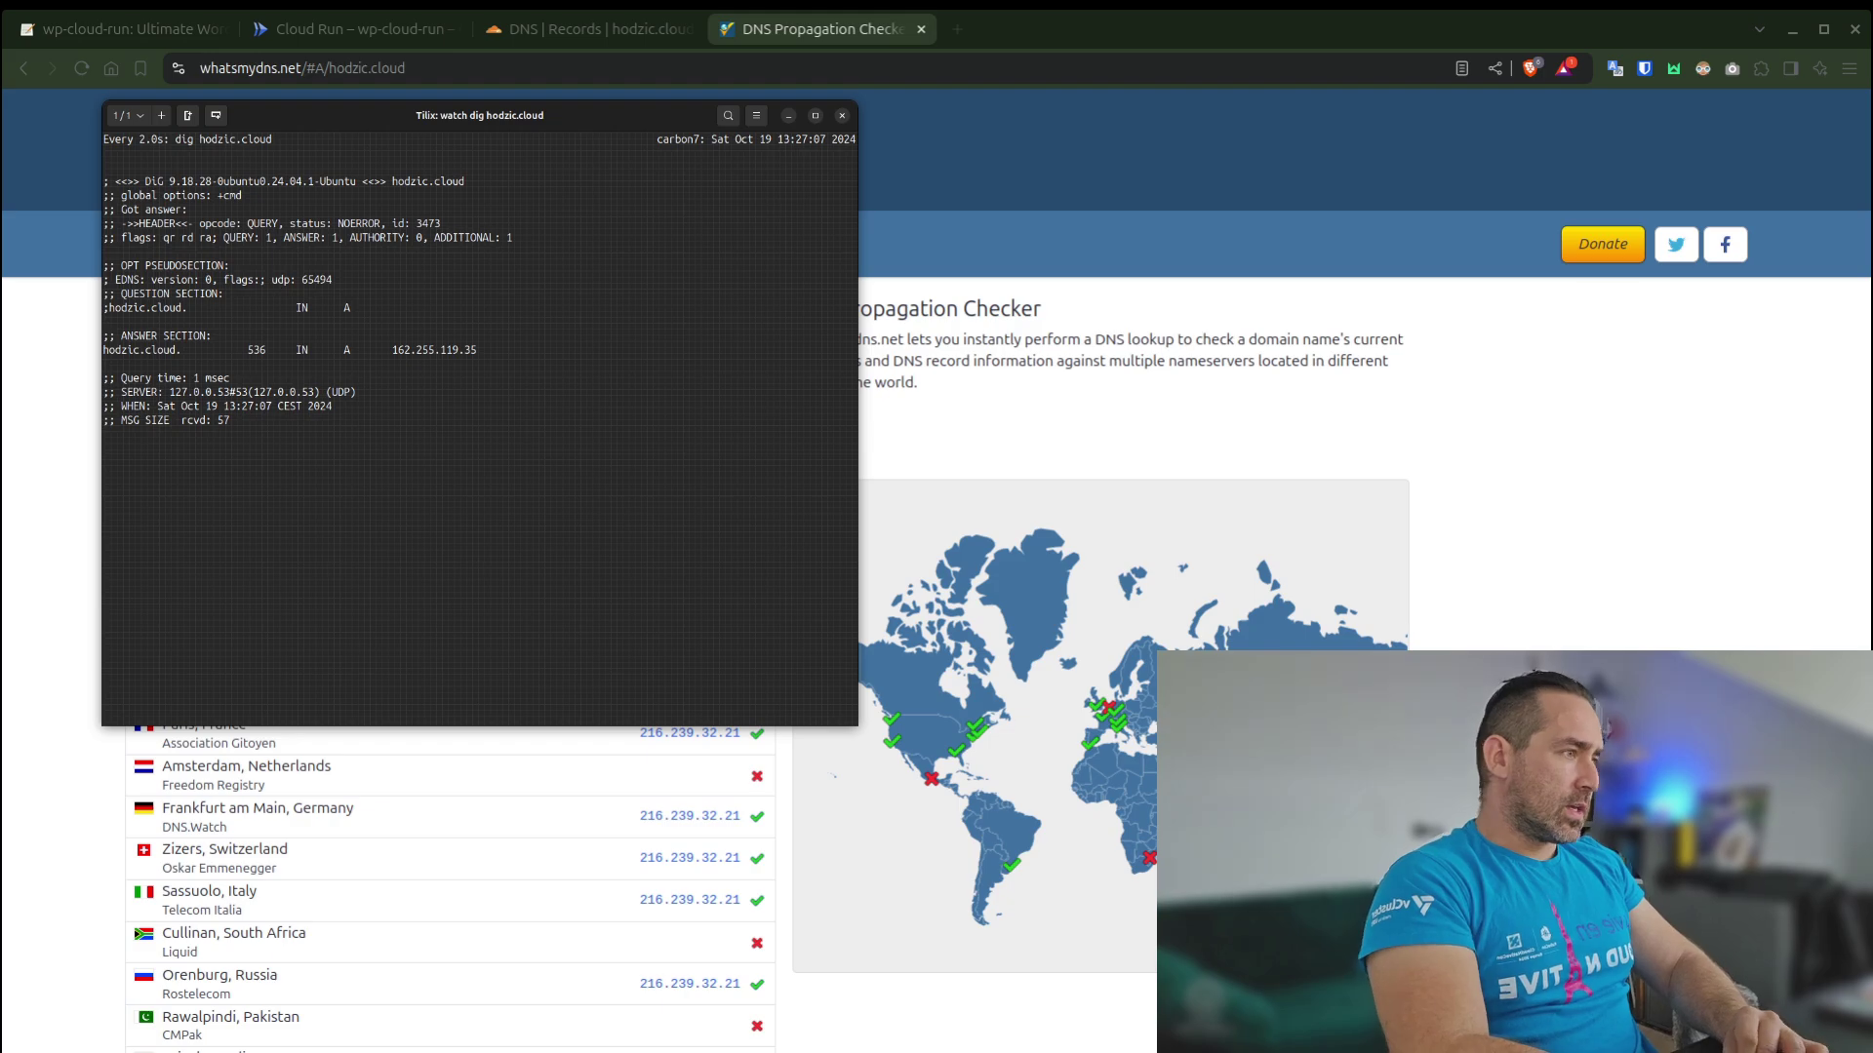
key(alt+Tab)
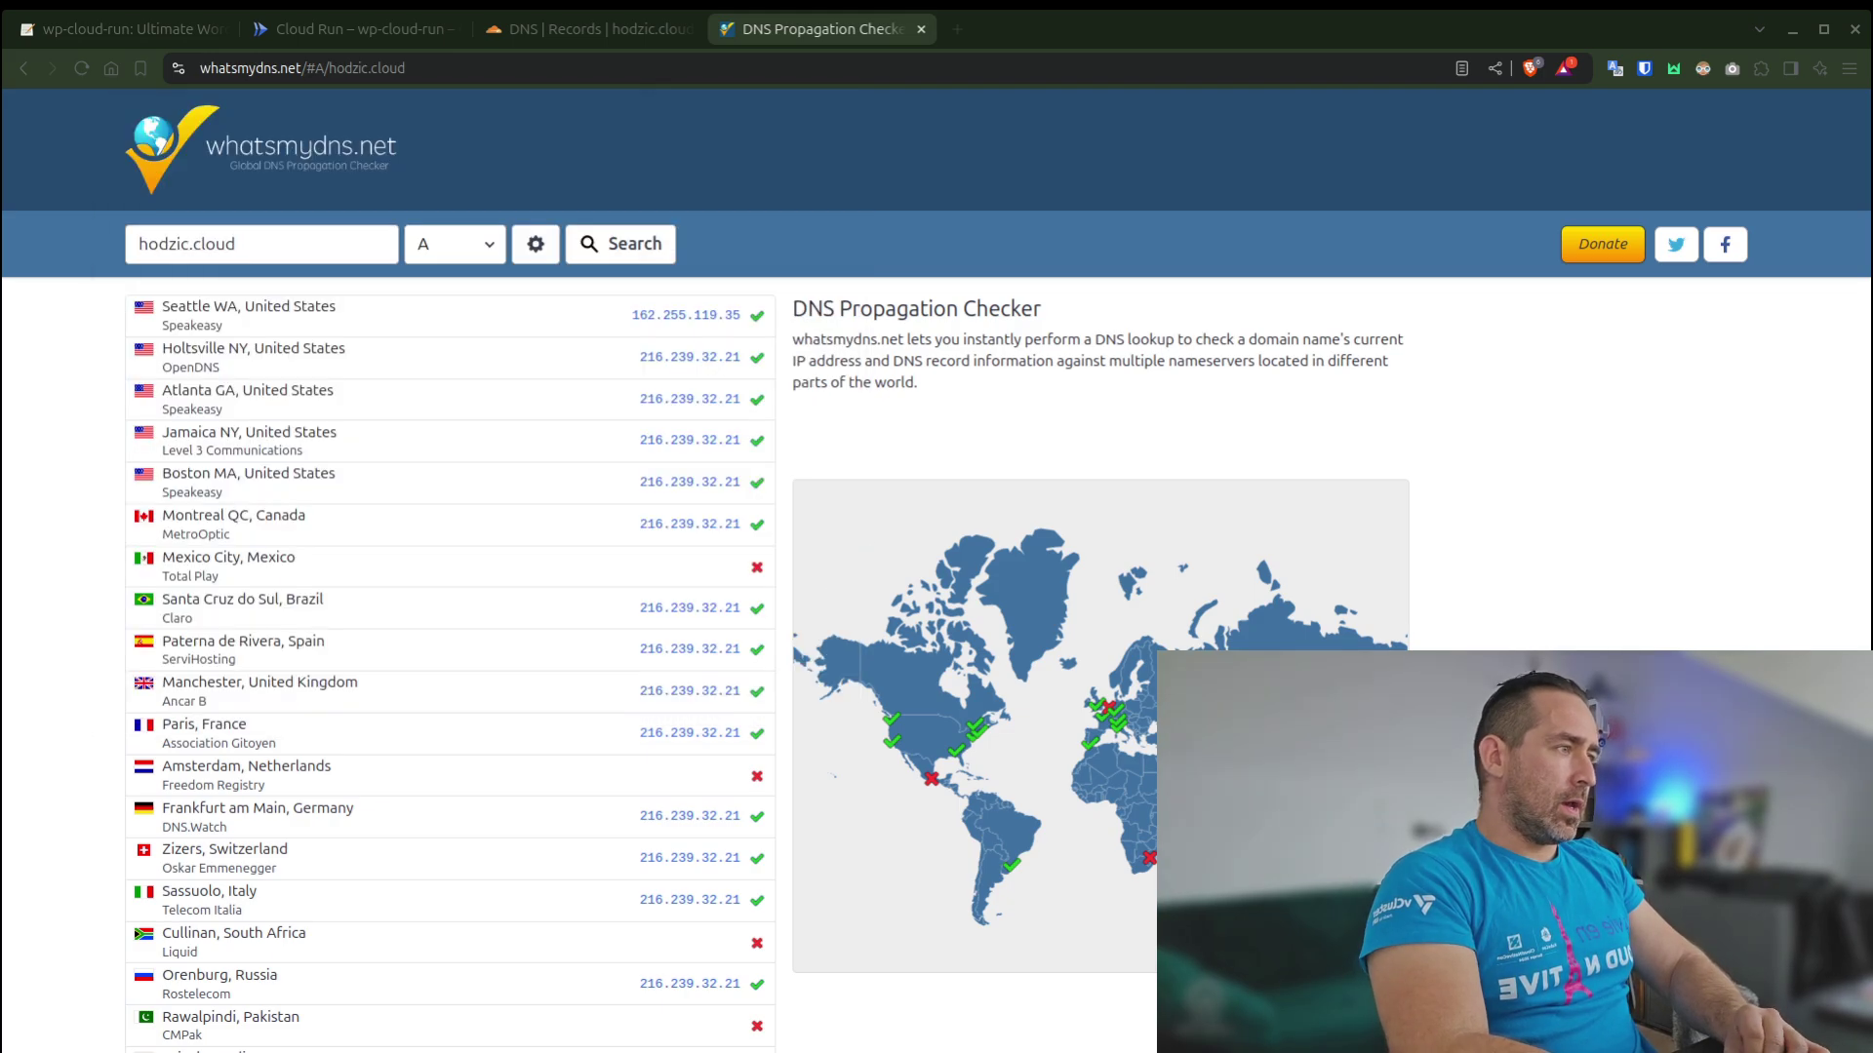
- Close the DNS records details and confirm hodzic.cloud → wp-cloud-run shows as ready
click(153, 26)
click(499, 29)
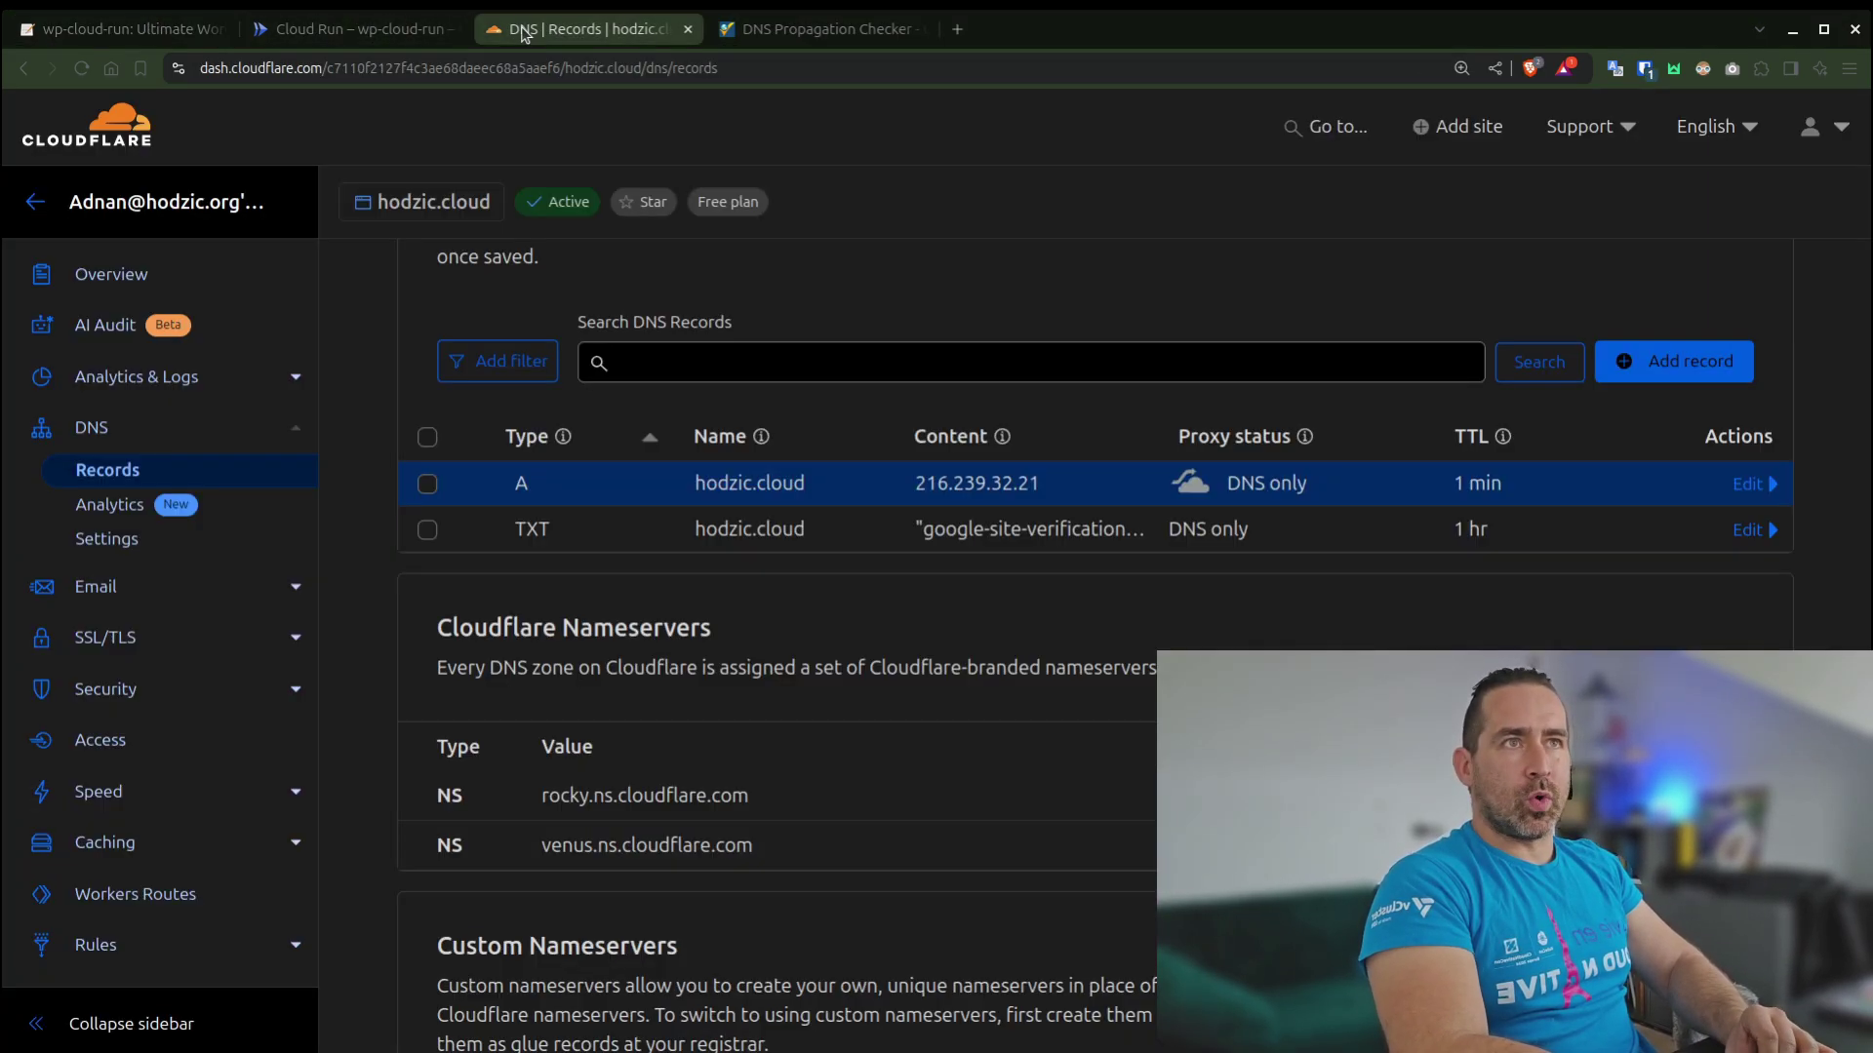
click(394, 27)
click(287, 497)
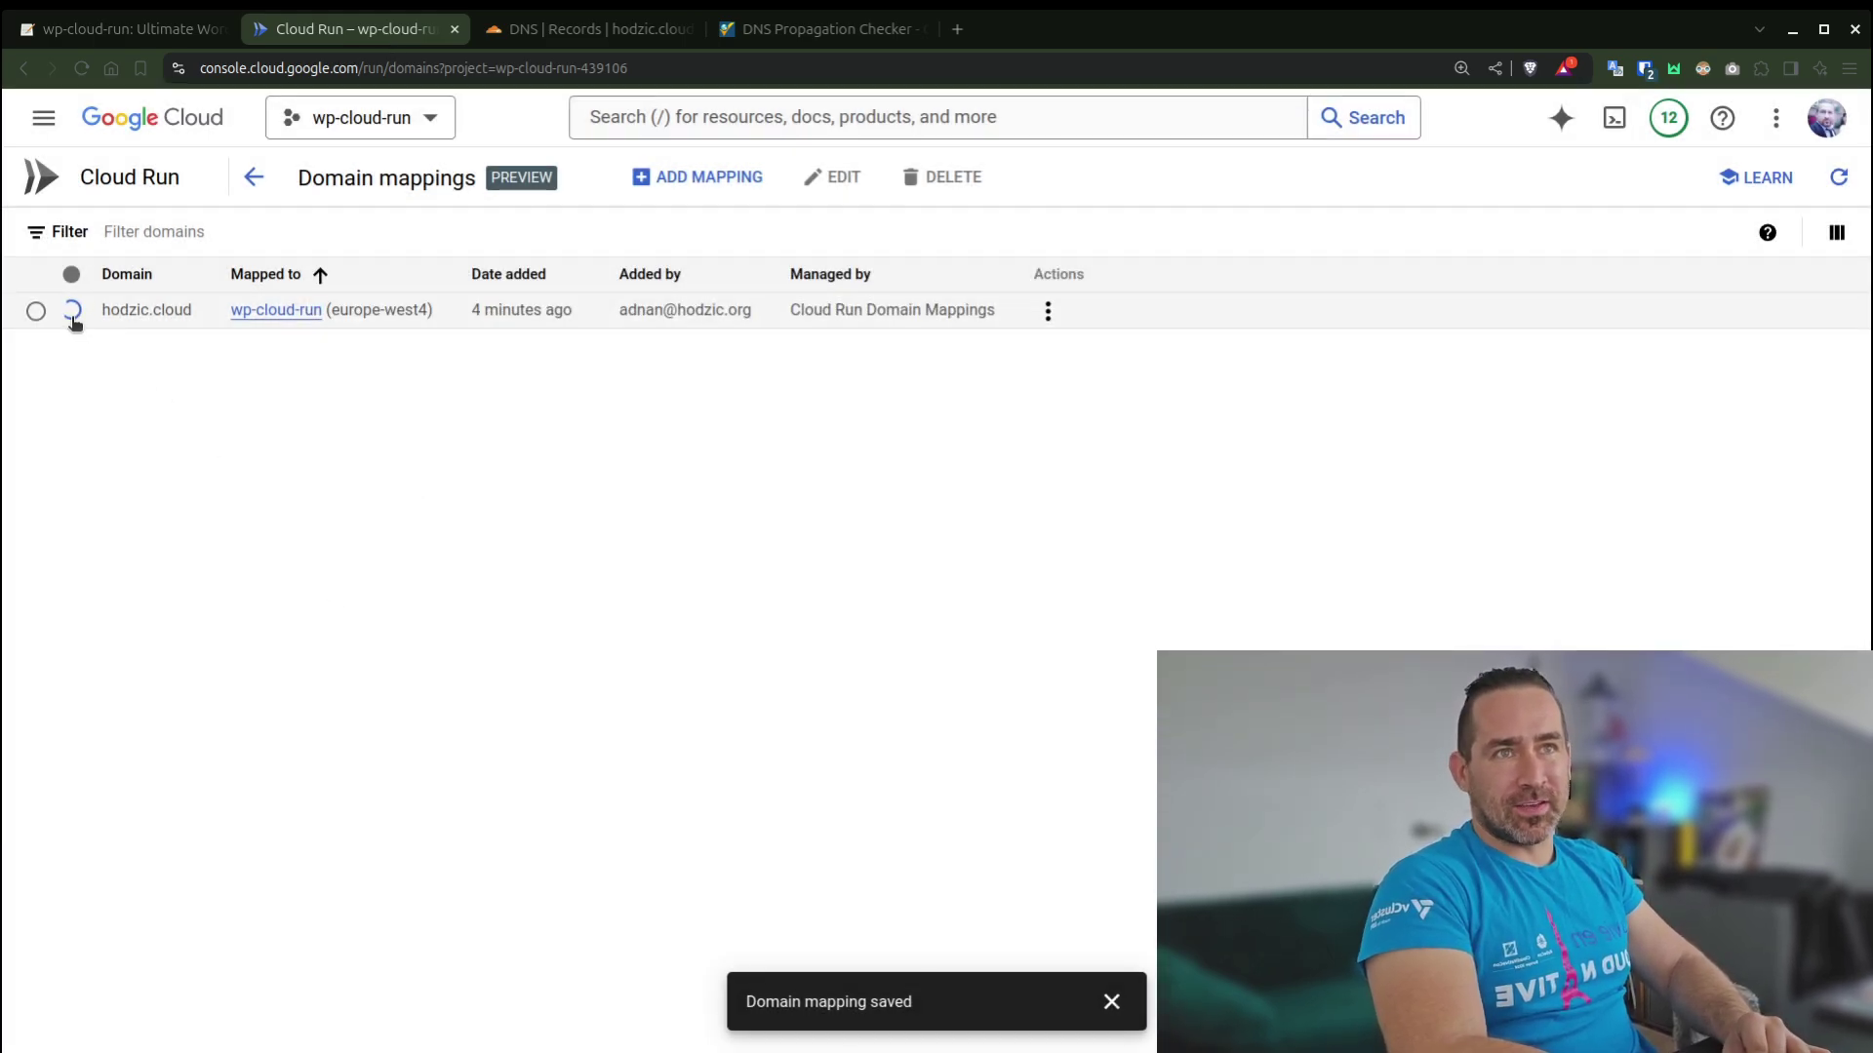
mouse_move(73, 320)
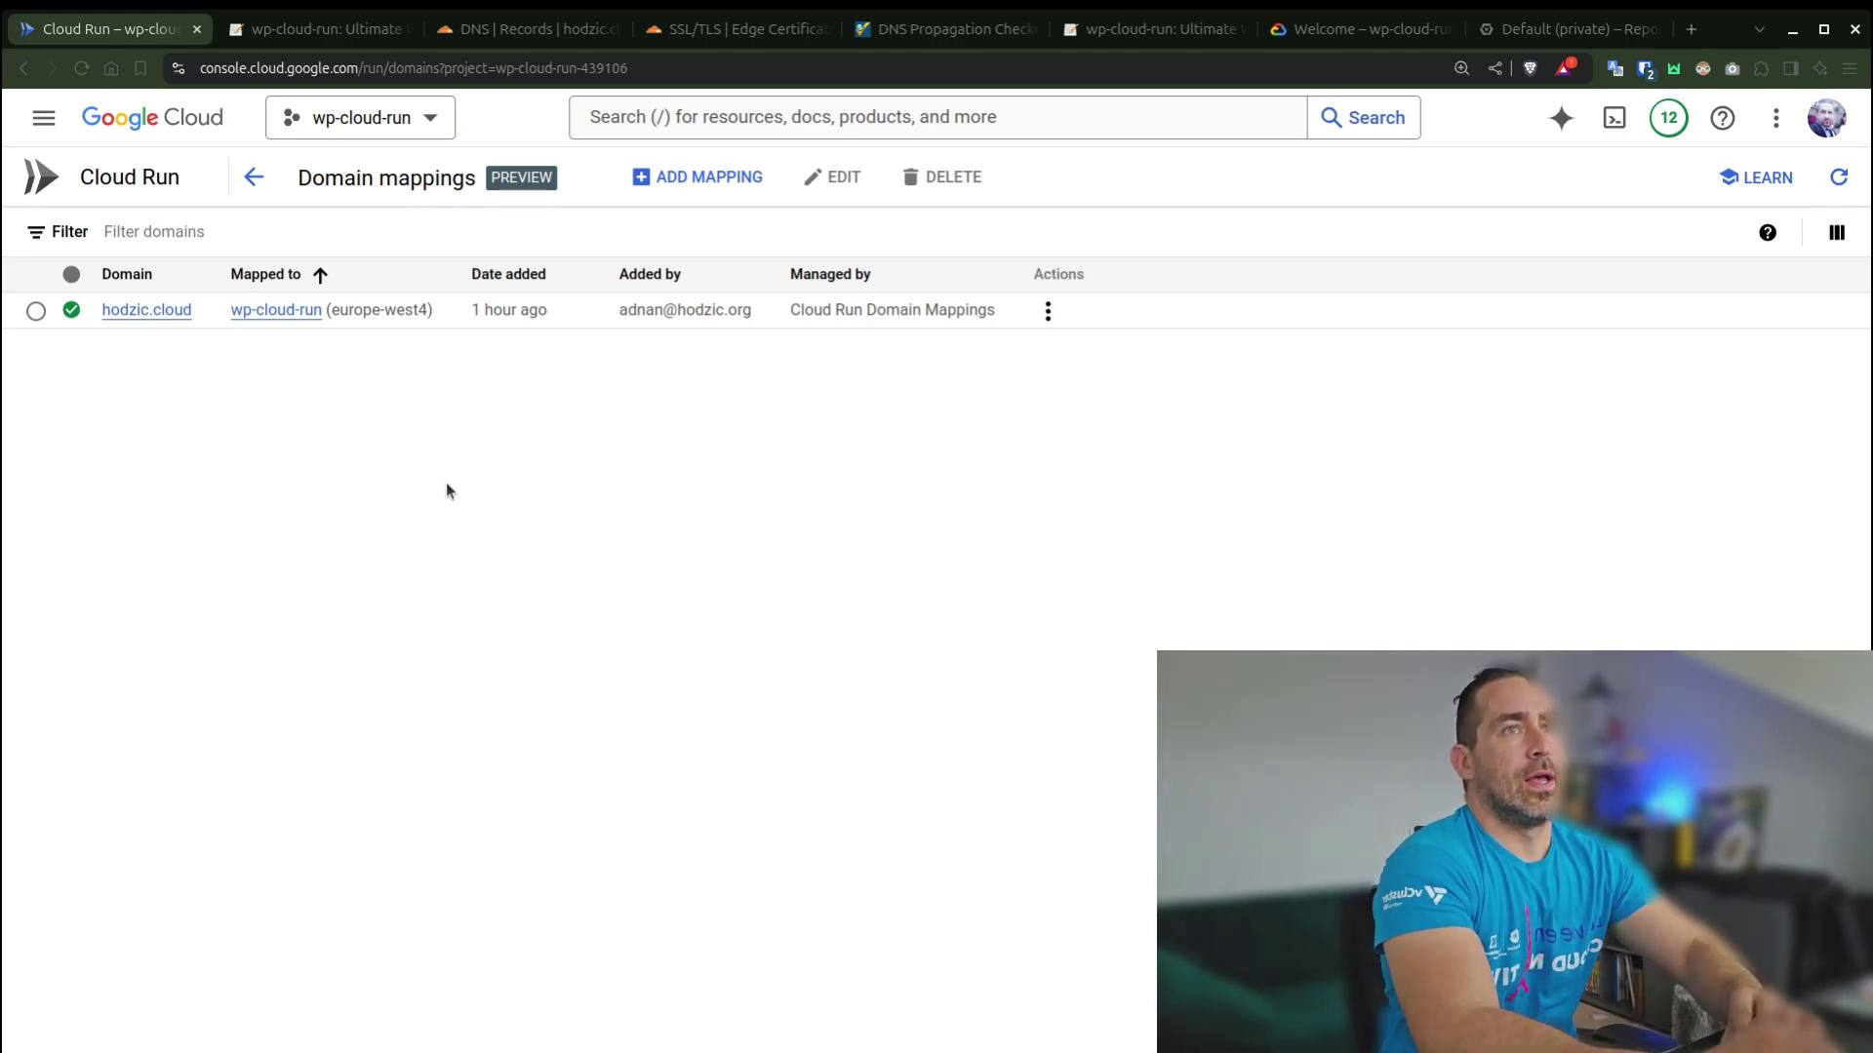
click(357, 43)
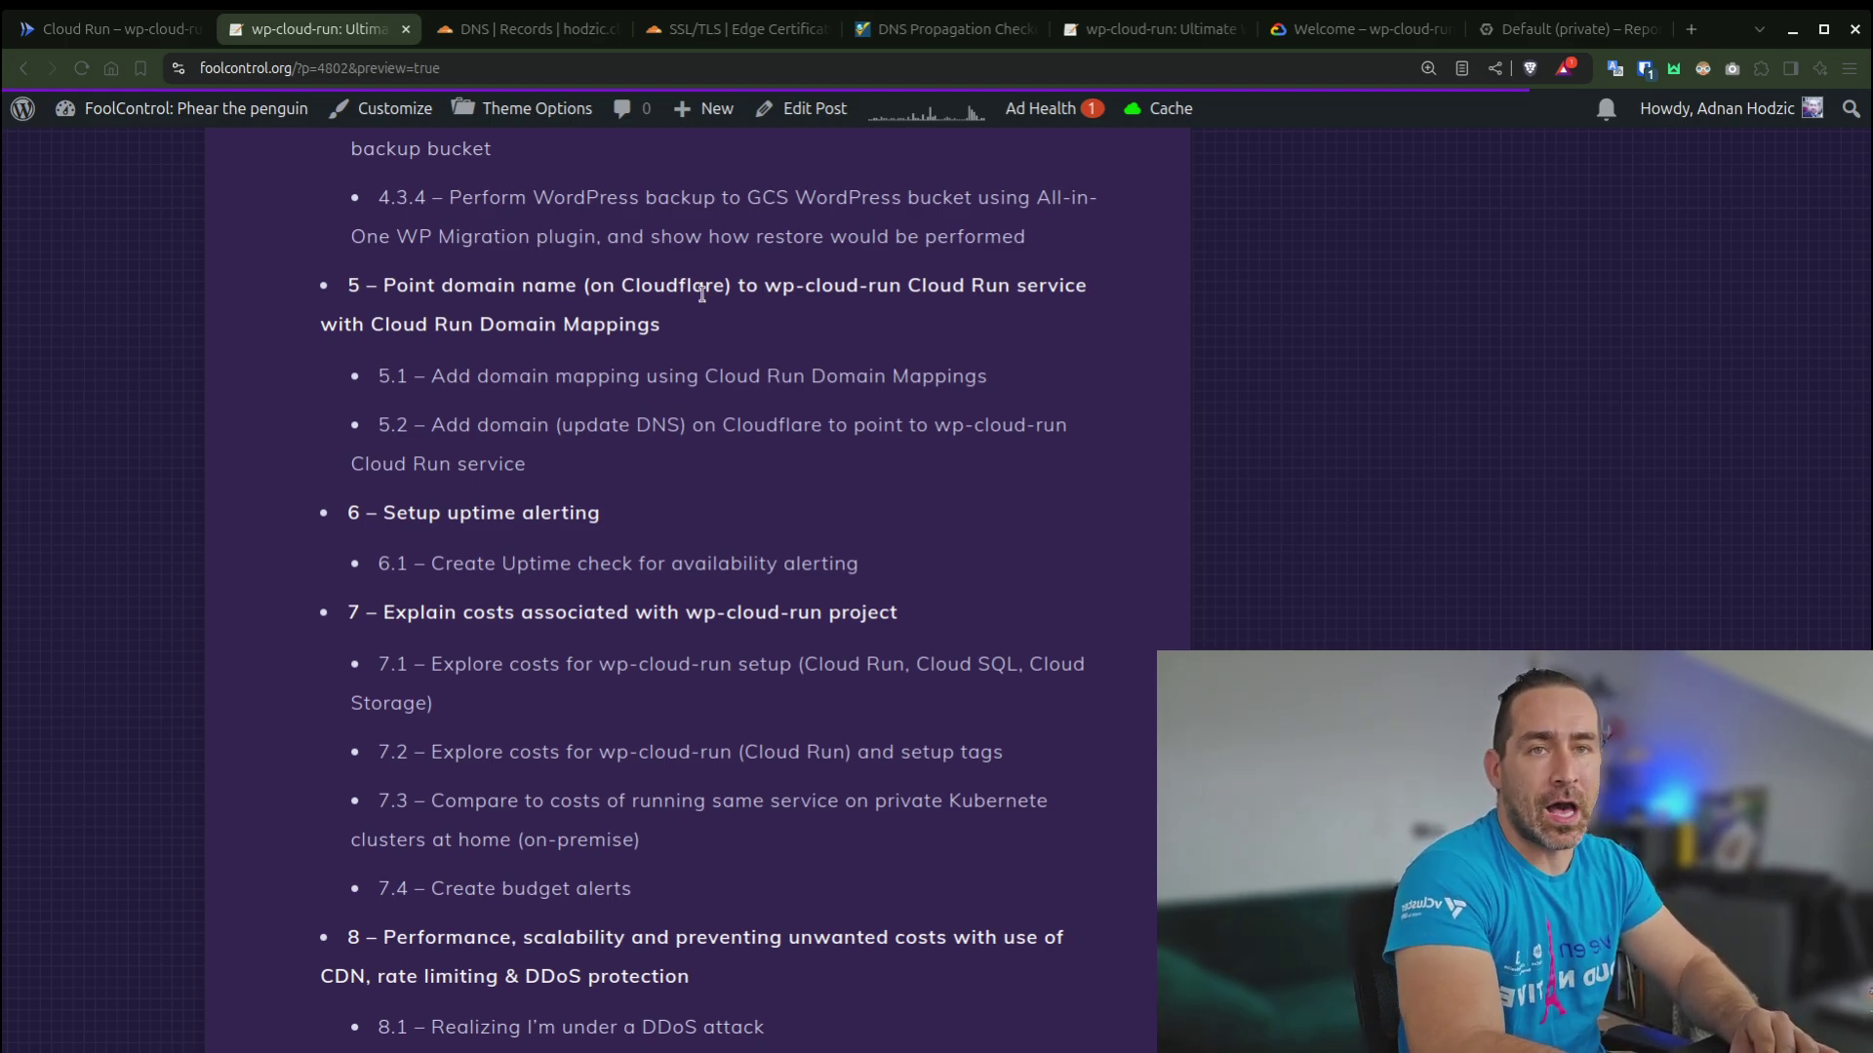
click(163, 32)
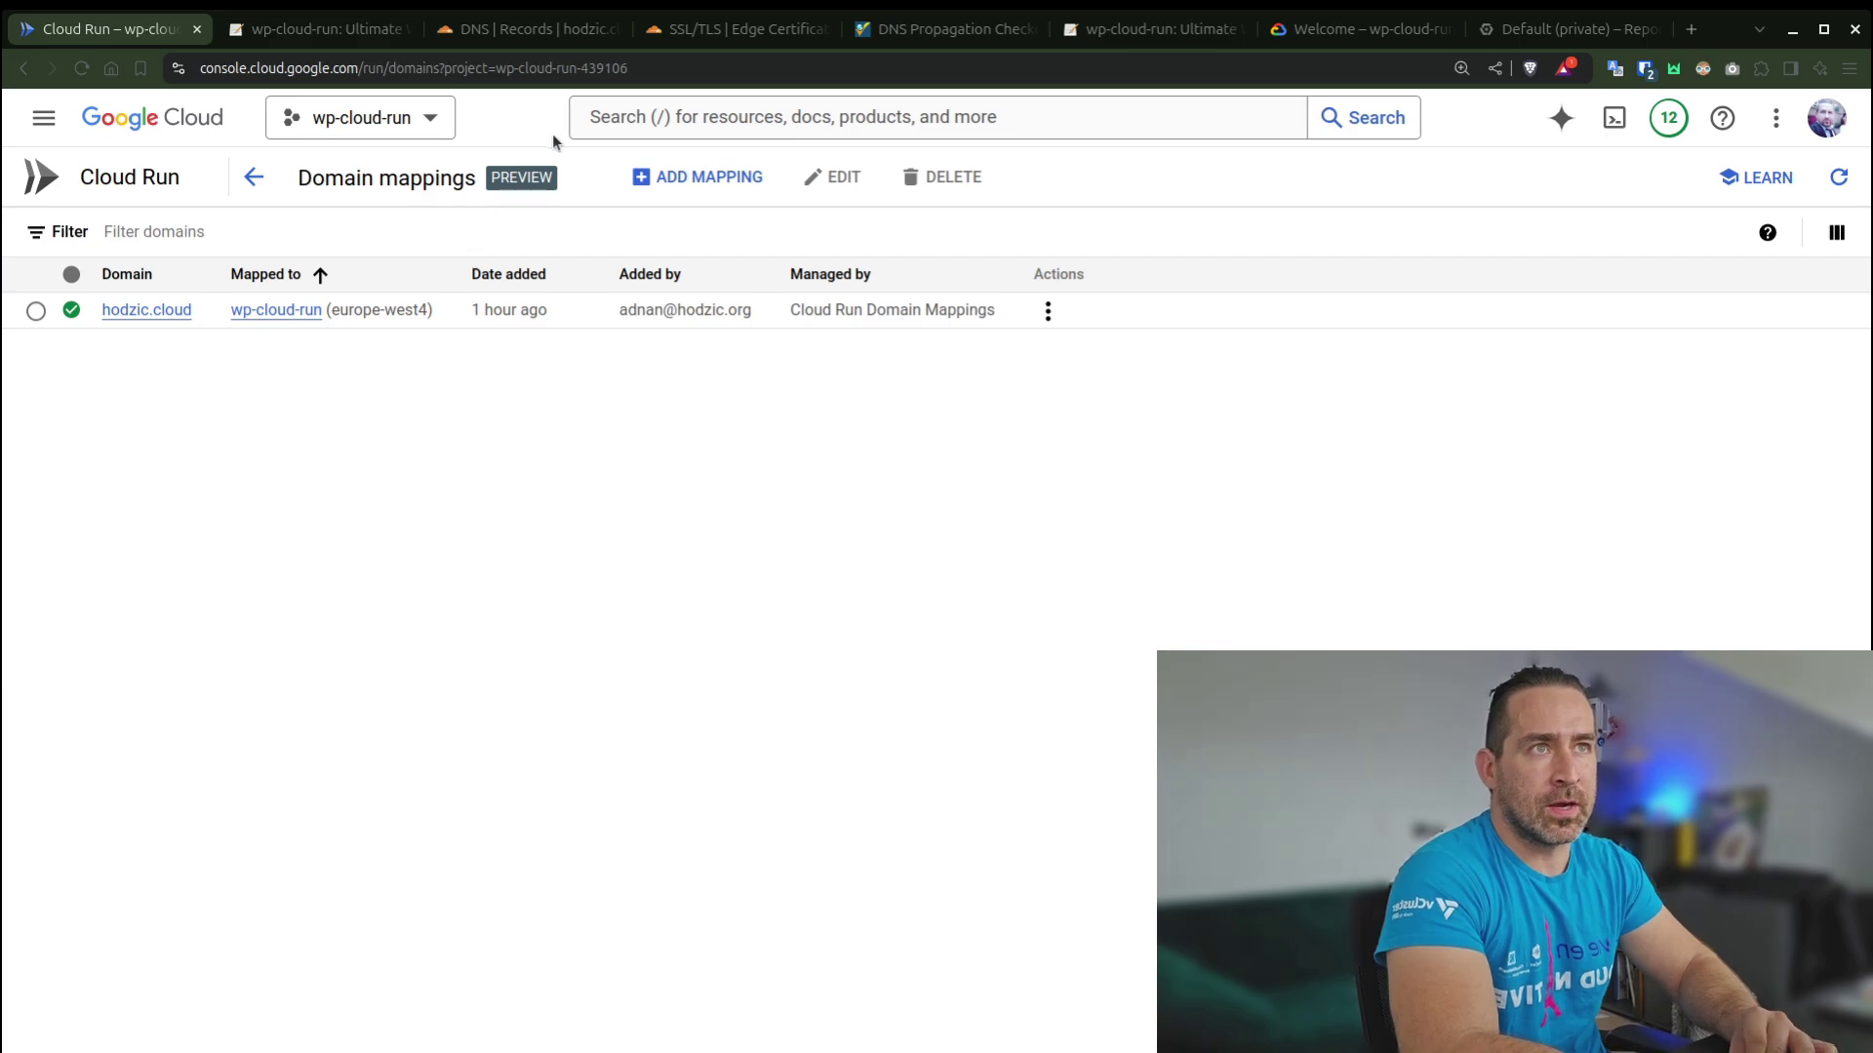
- Review hodzic.cloud's SSL/TLS encryption modes, leaving the mode set to Off
click(744, 36)
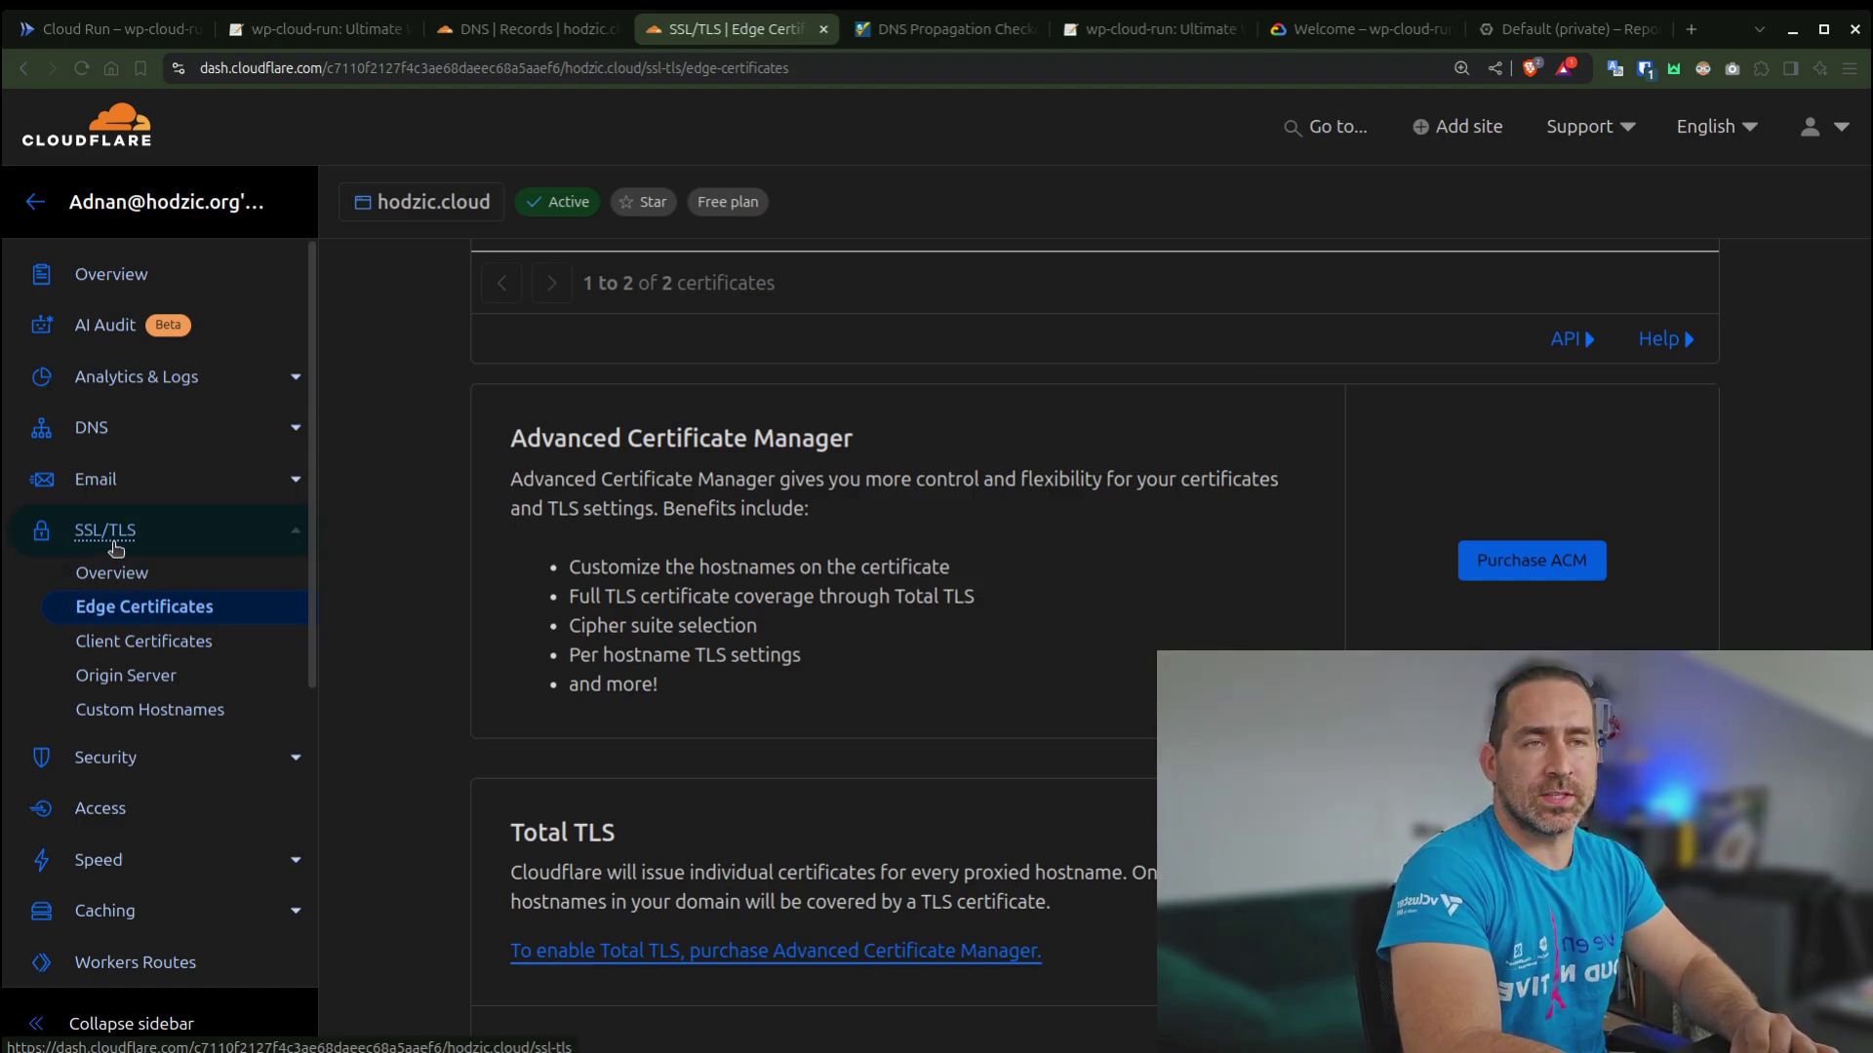
click(107, 583)
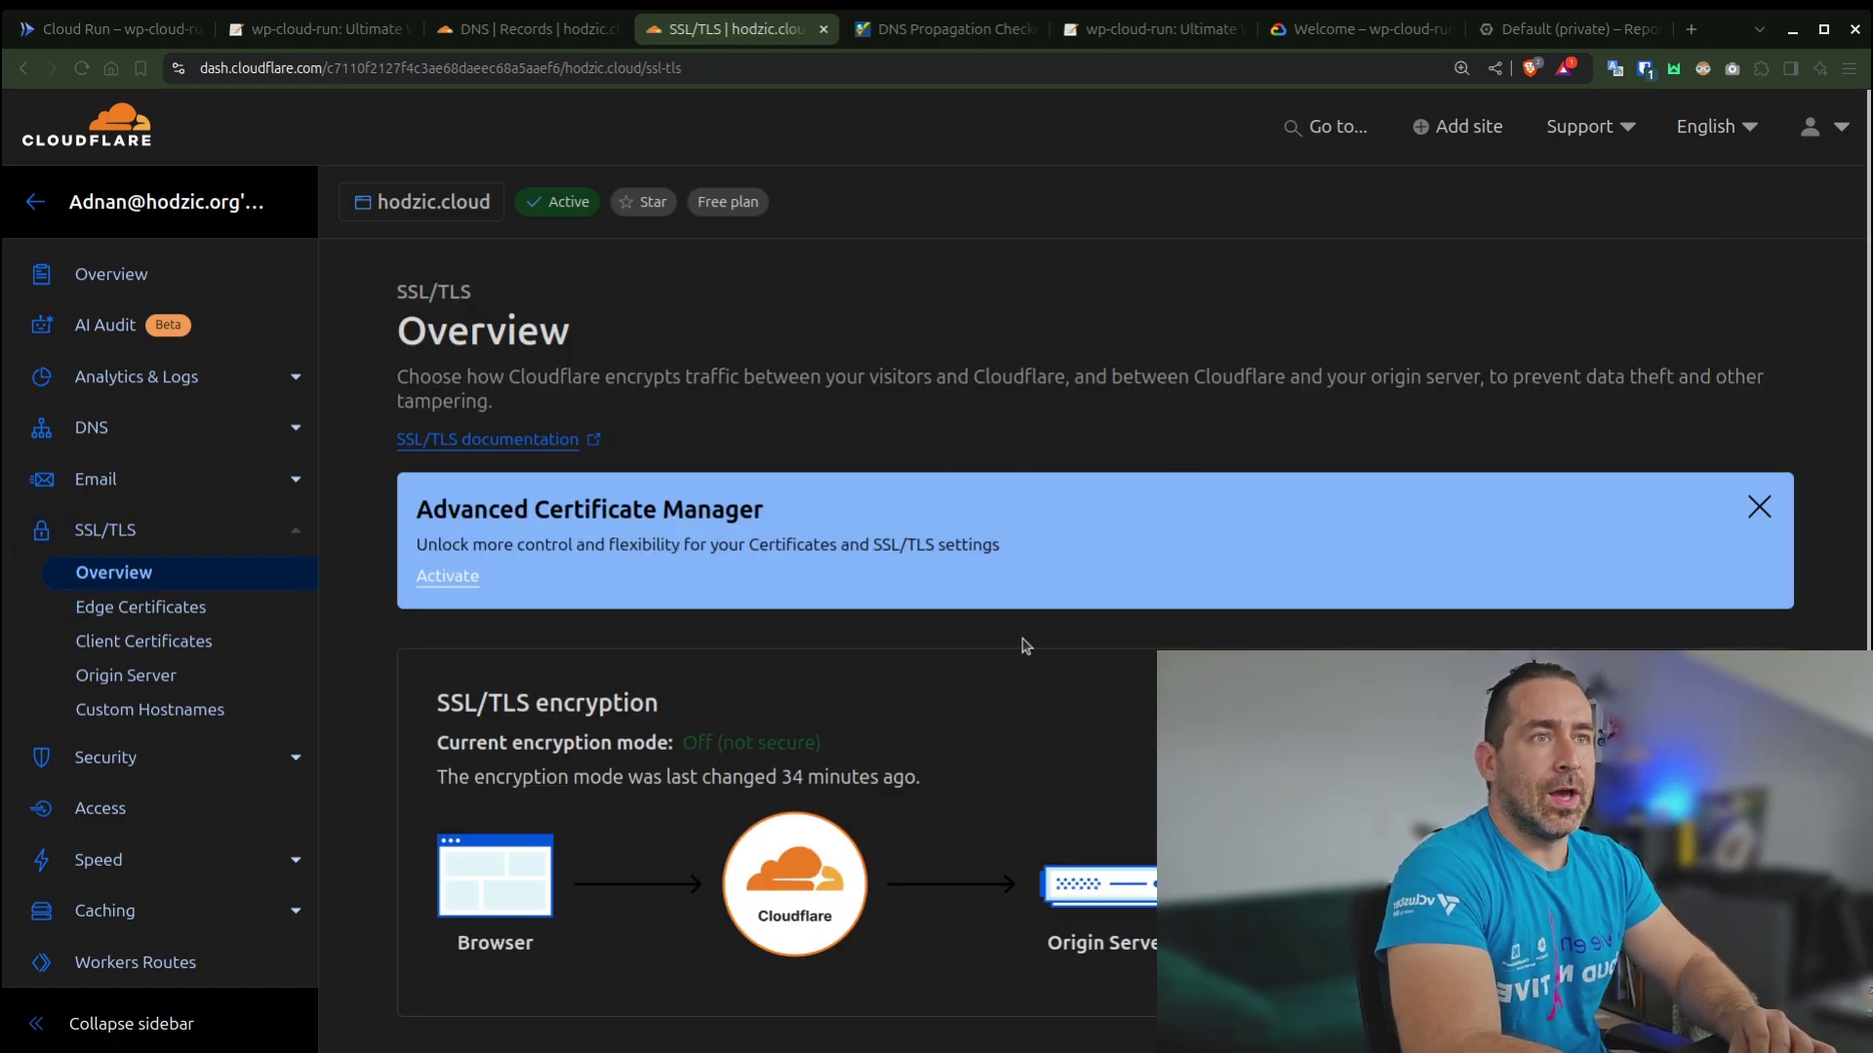
scroll(1022, 644, down, 3)
click(1561, 575)
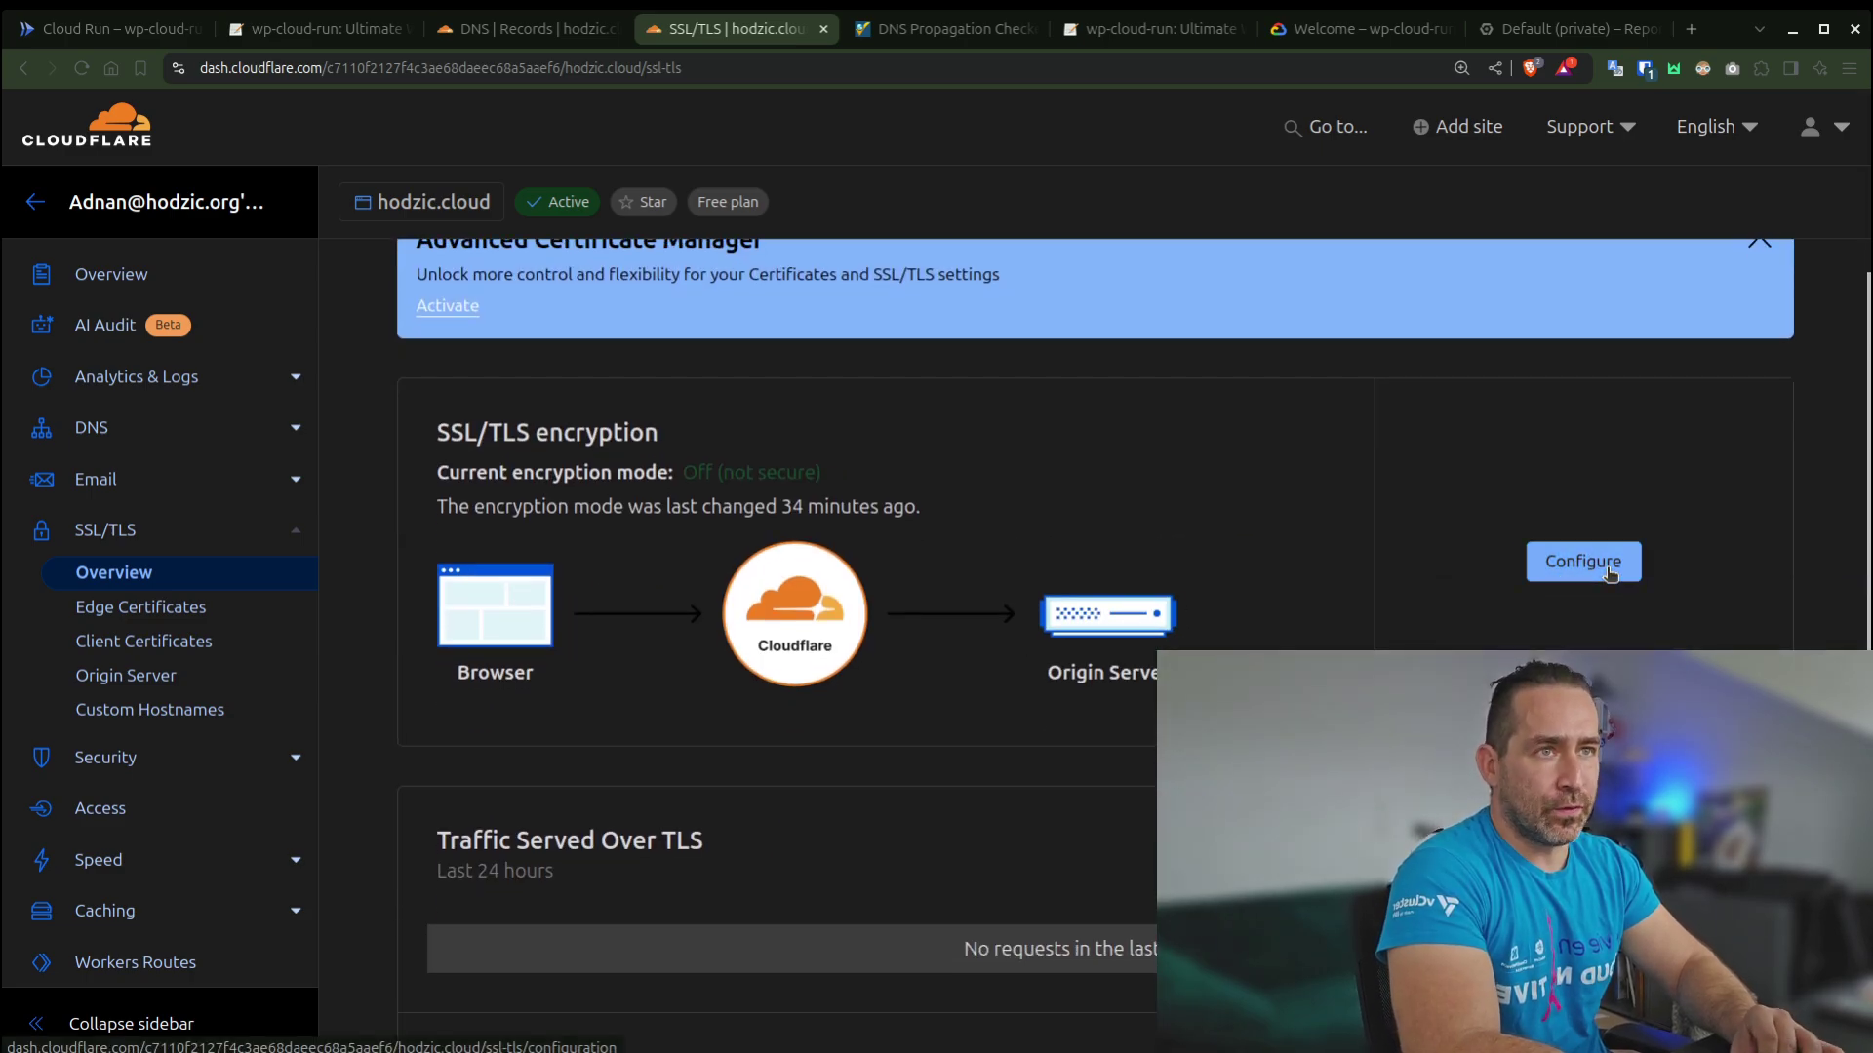
scroll(1024, 634, down, 6)
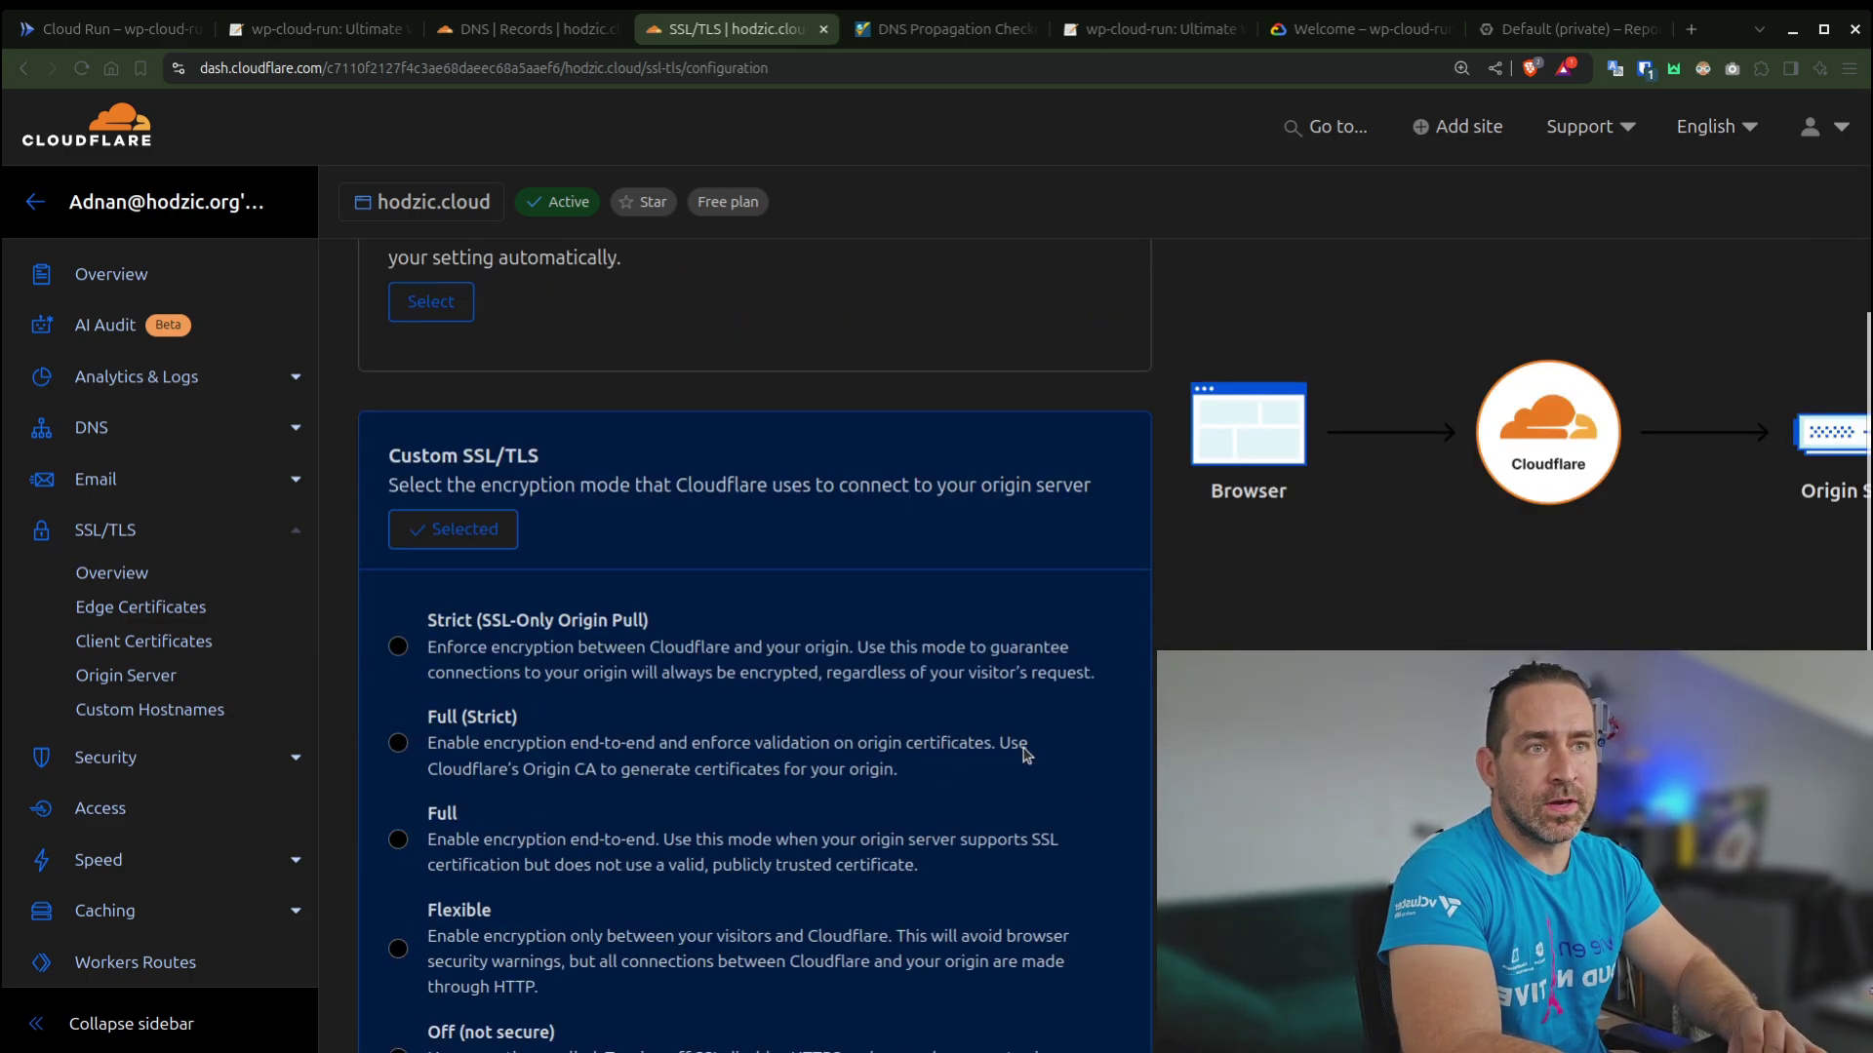
scroll(578, 655, up, 1)
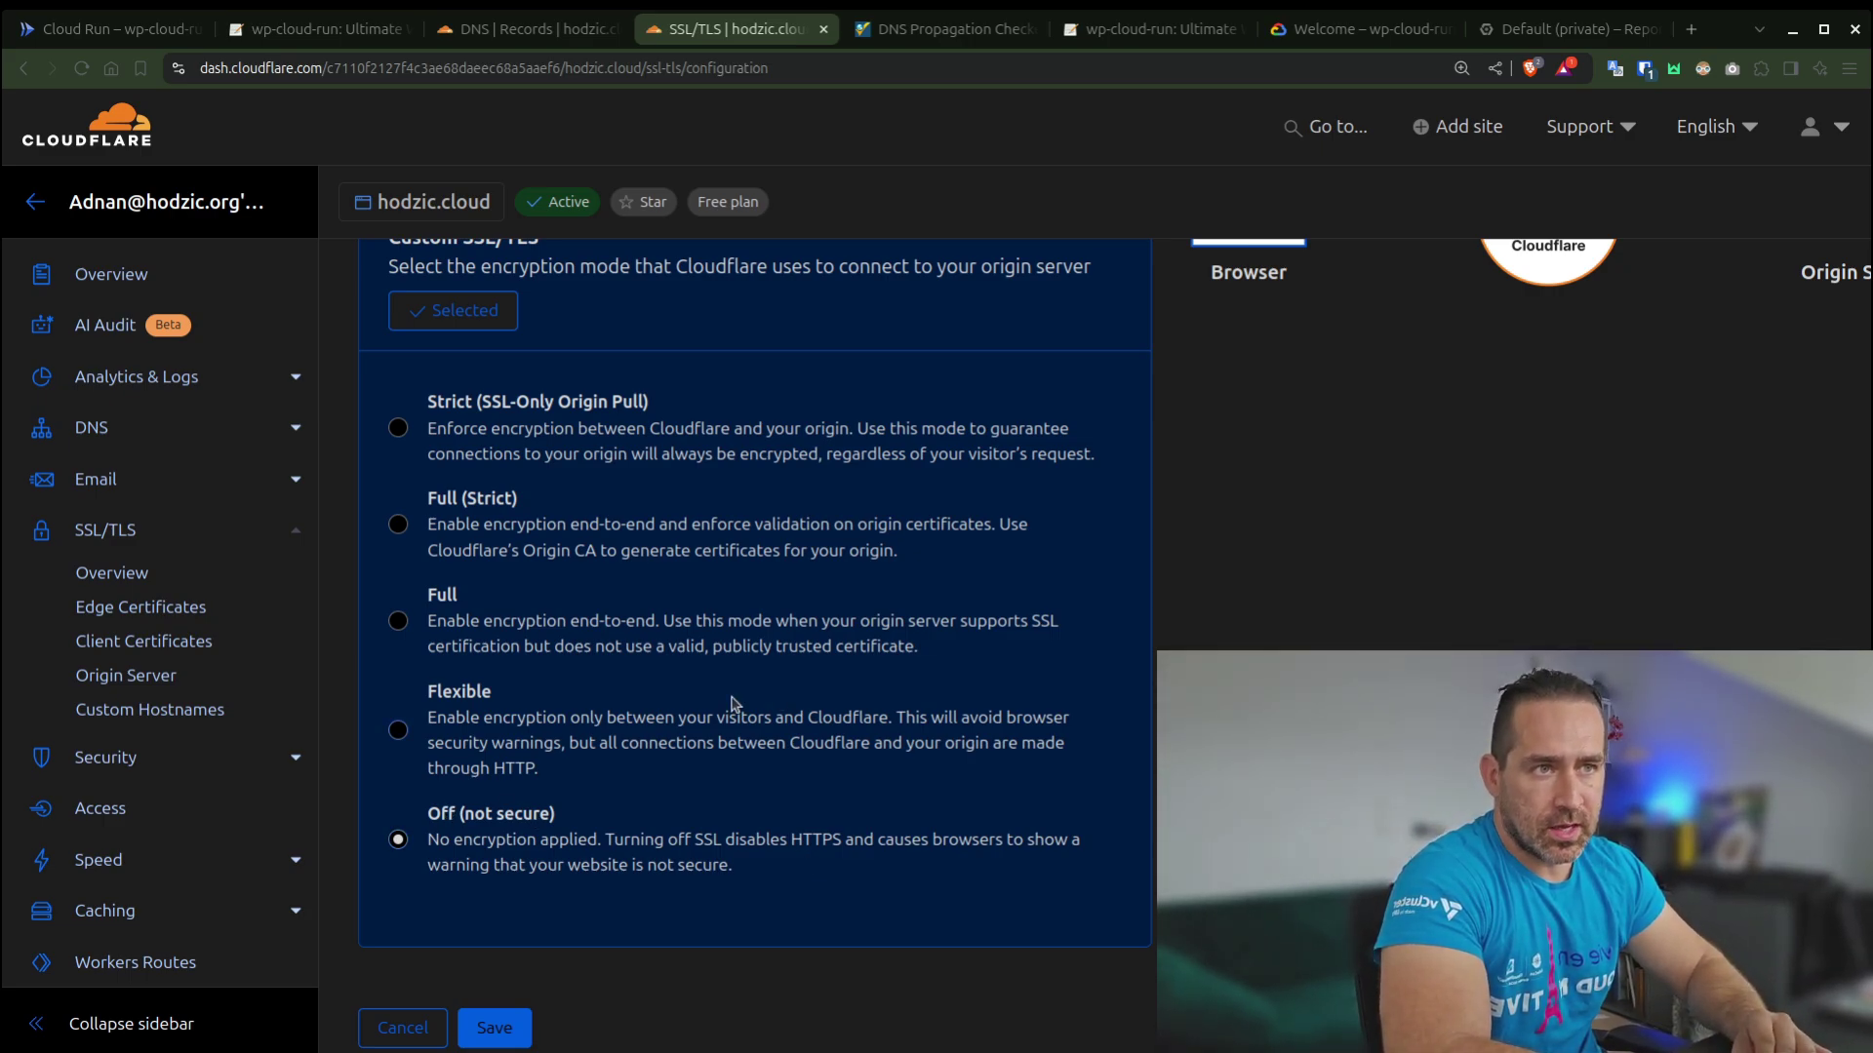
scroll(733, 703, up, 5)
- Review the Edge Certificates page: TLS 1.3 enabled, Automatic HTTPS Rewrites off
click(158, 617)
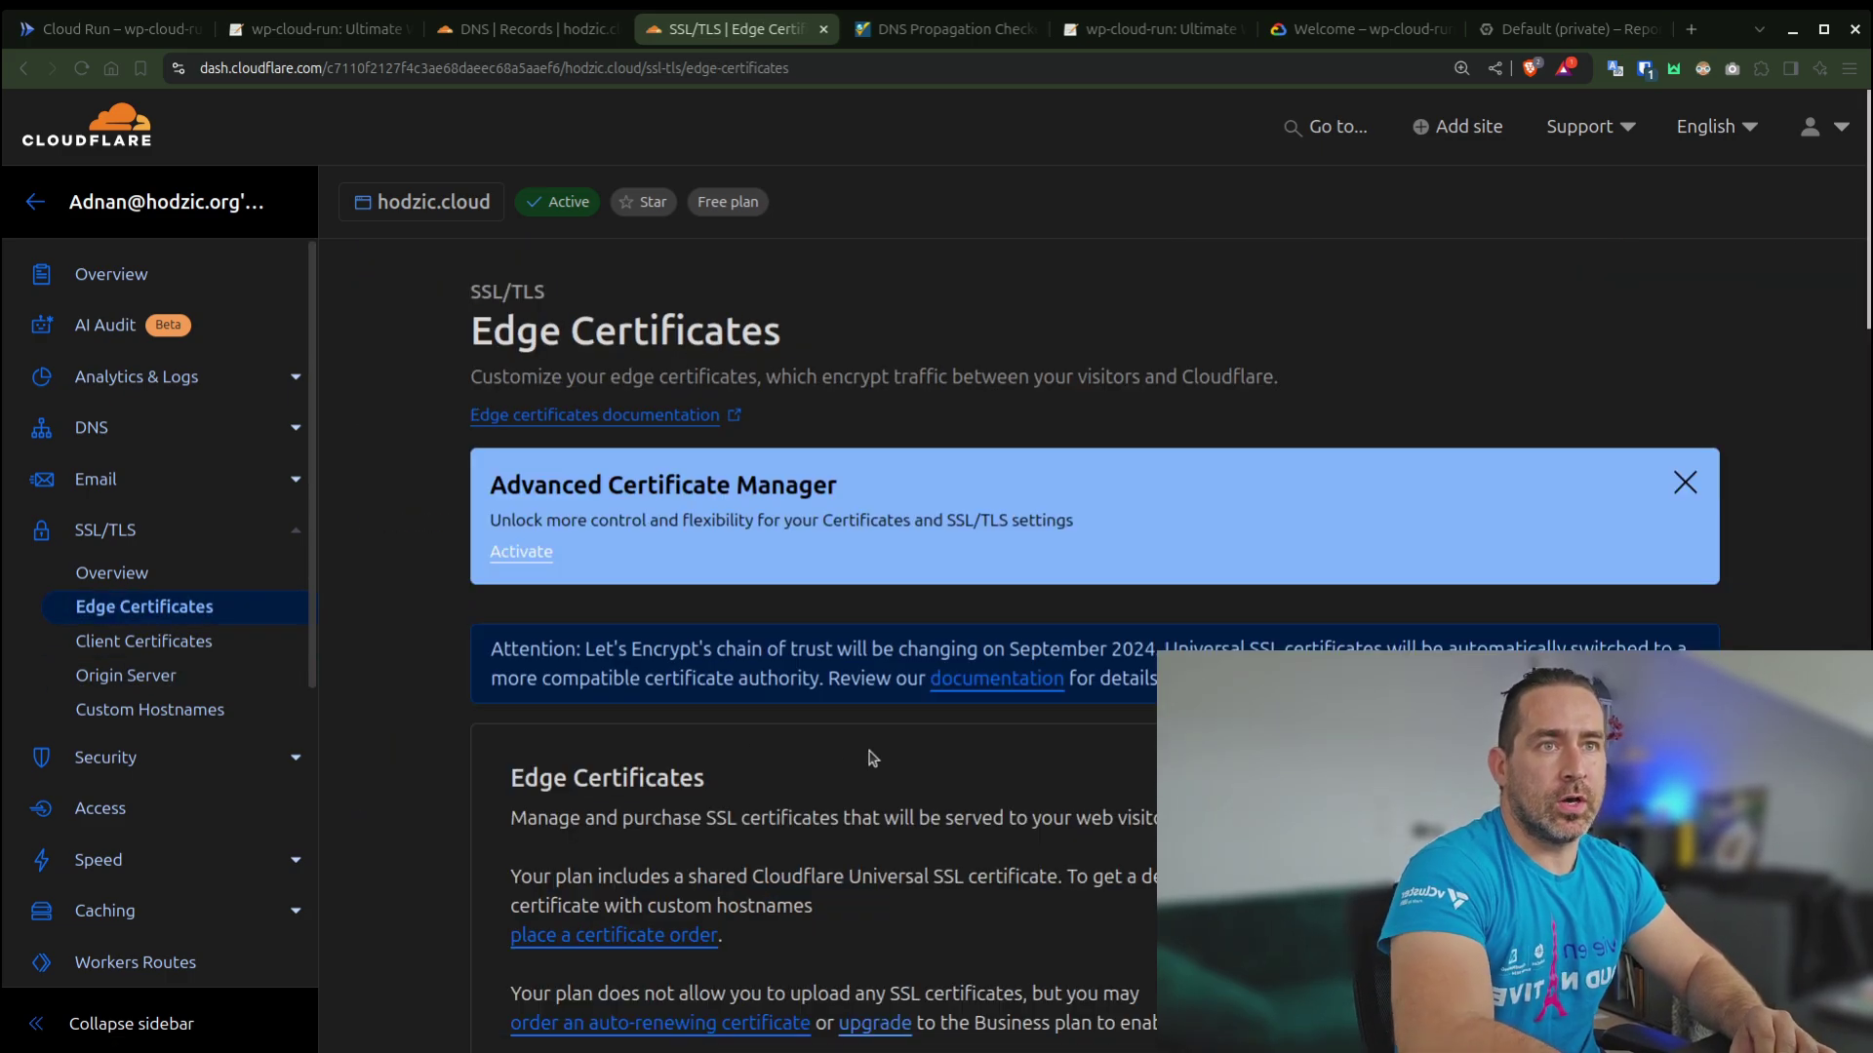
scroll(937, 758, down, 8)
scroll(1020, 758, down, 9)
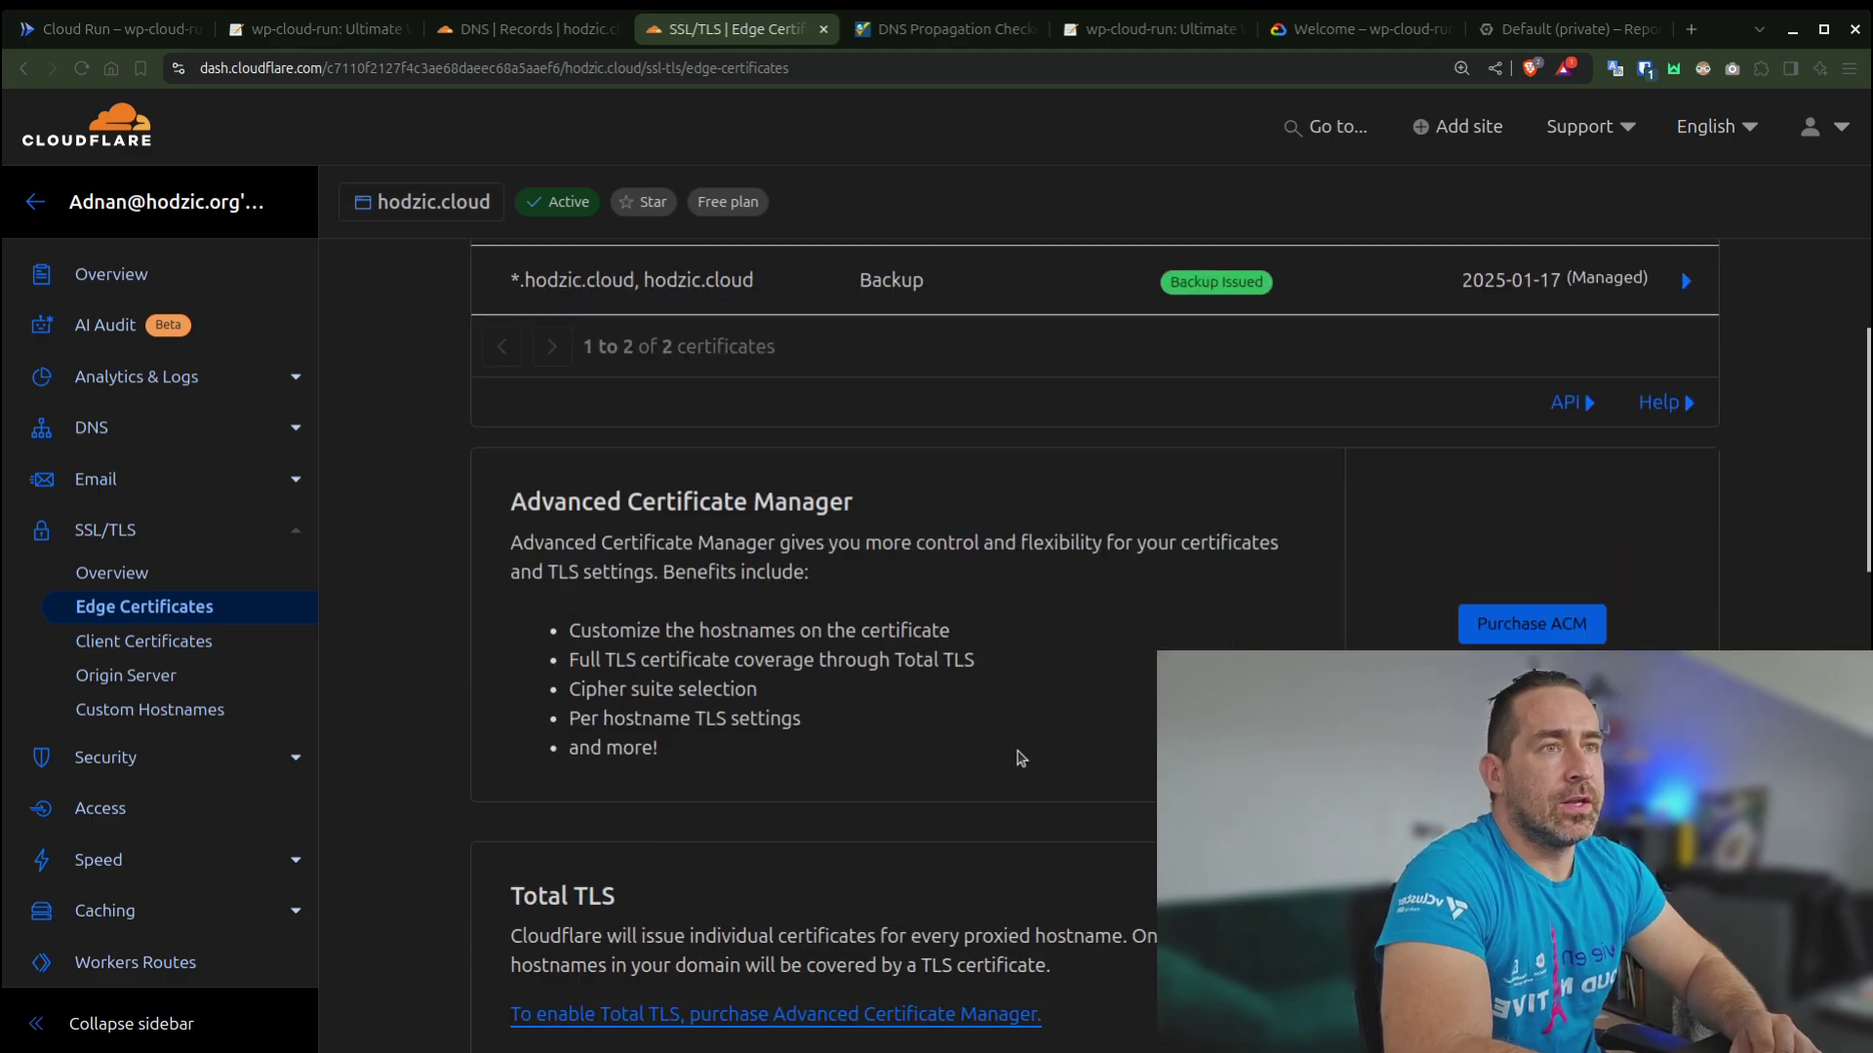
scroll(1020, 758, down, 7)
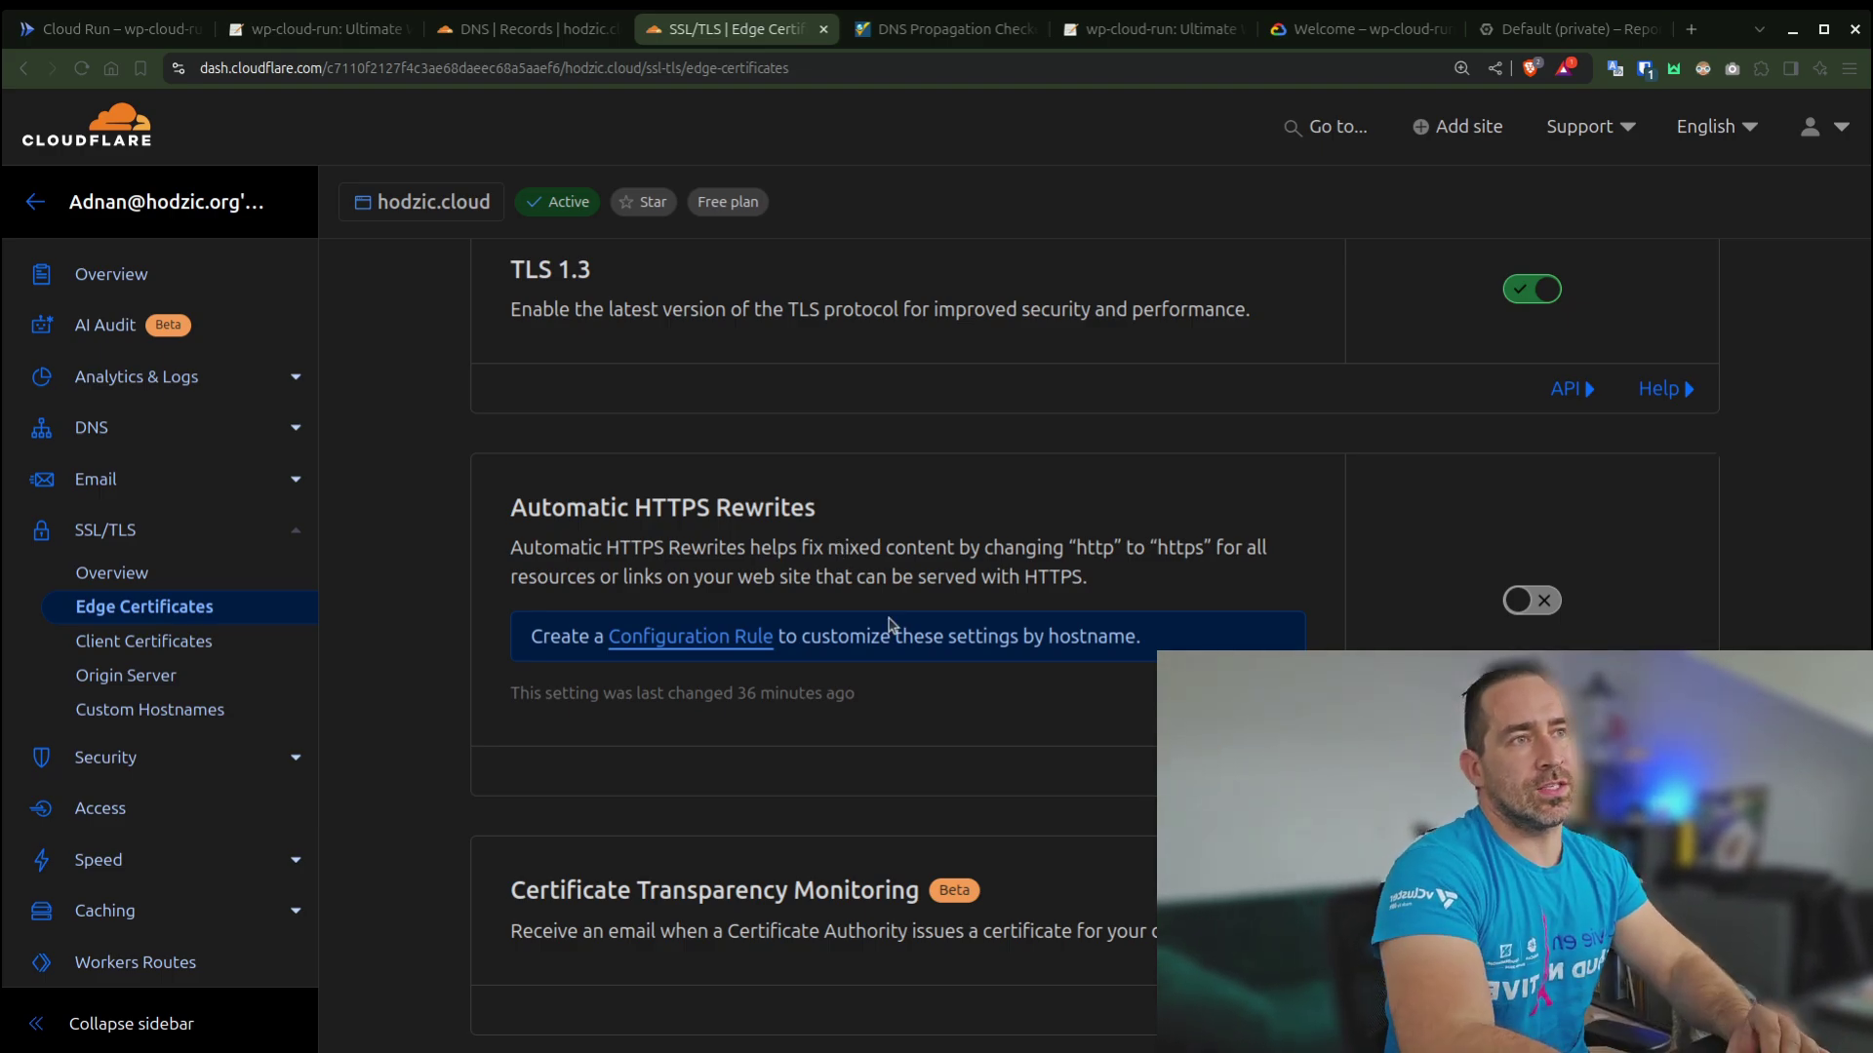
scroll(890, 625, down, 3)
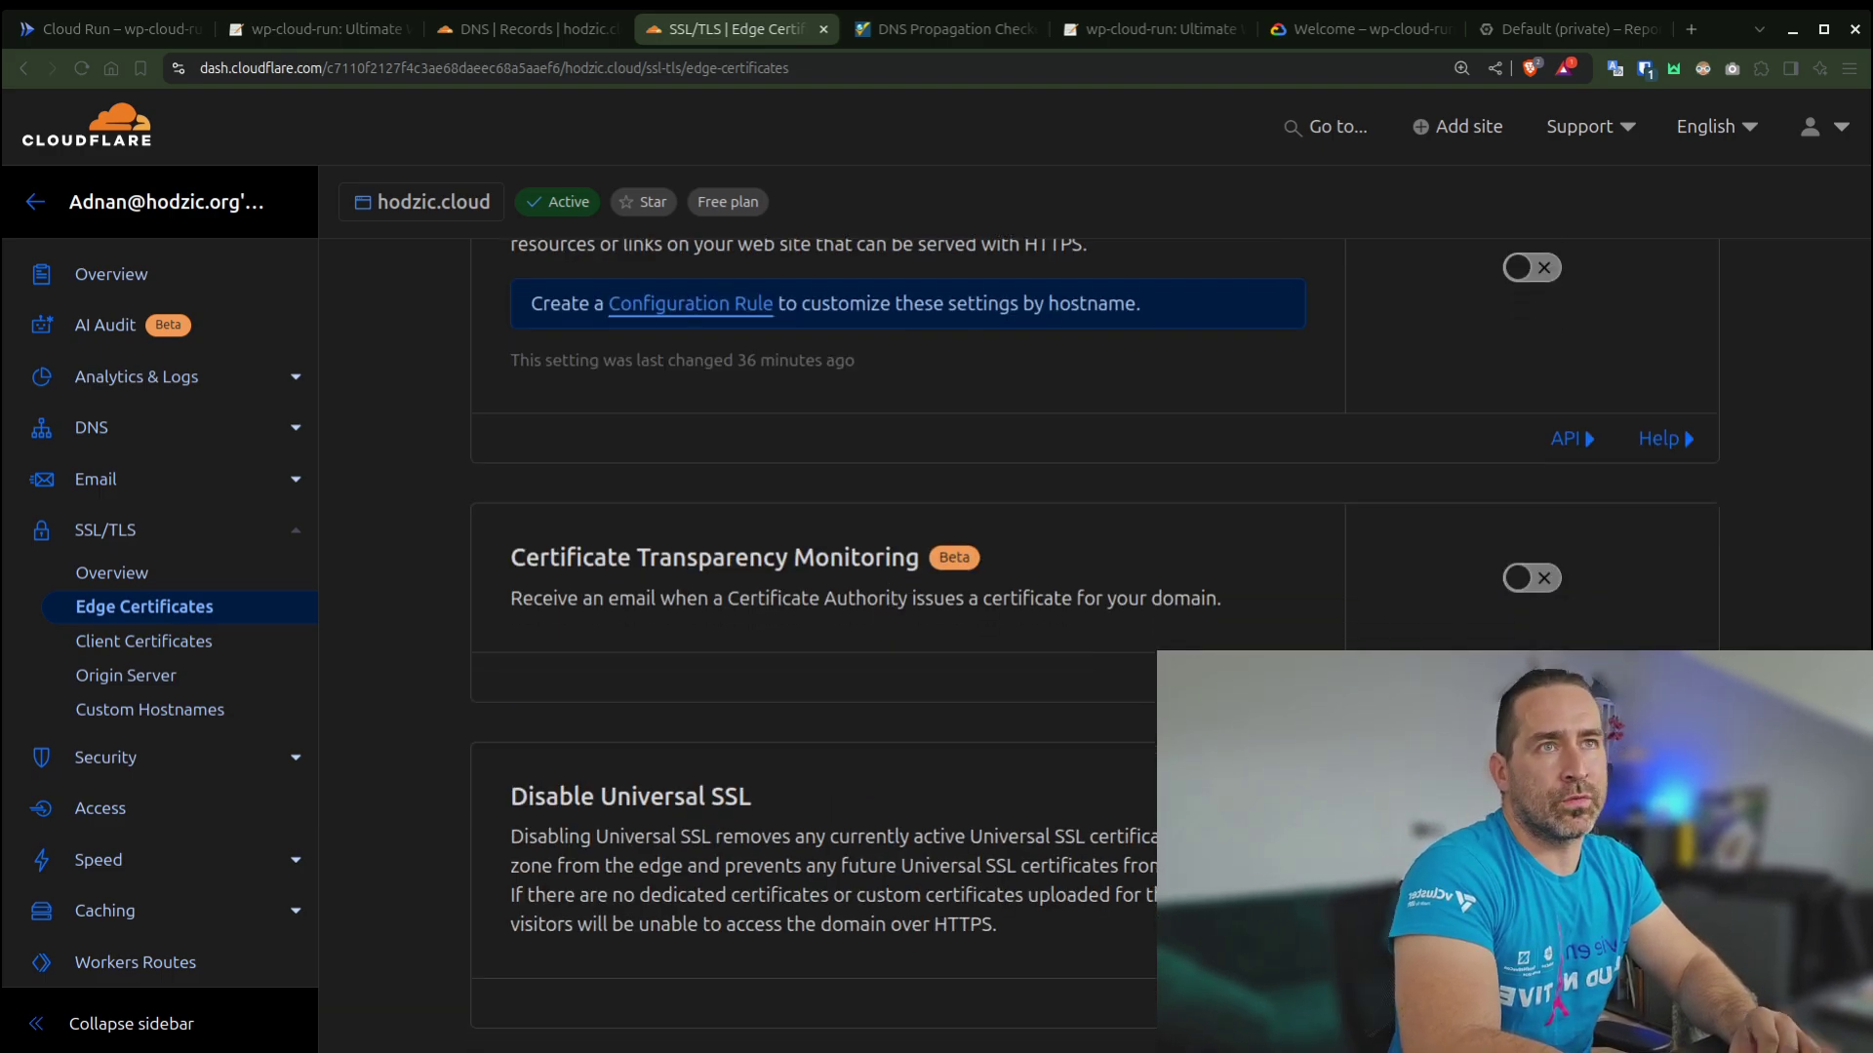
- Open the wp-cloud-run service from the Cloud Run services list and its run.app URL in a new tab
click(346, 37)
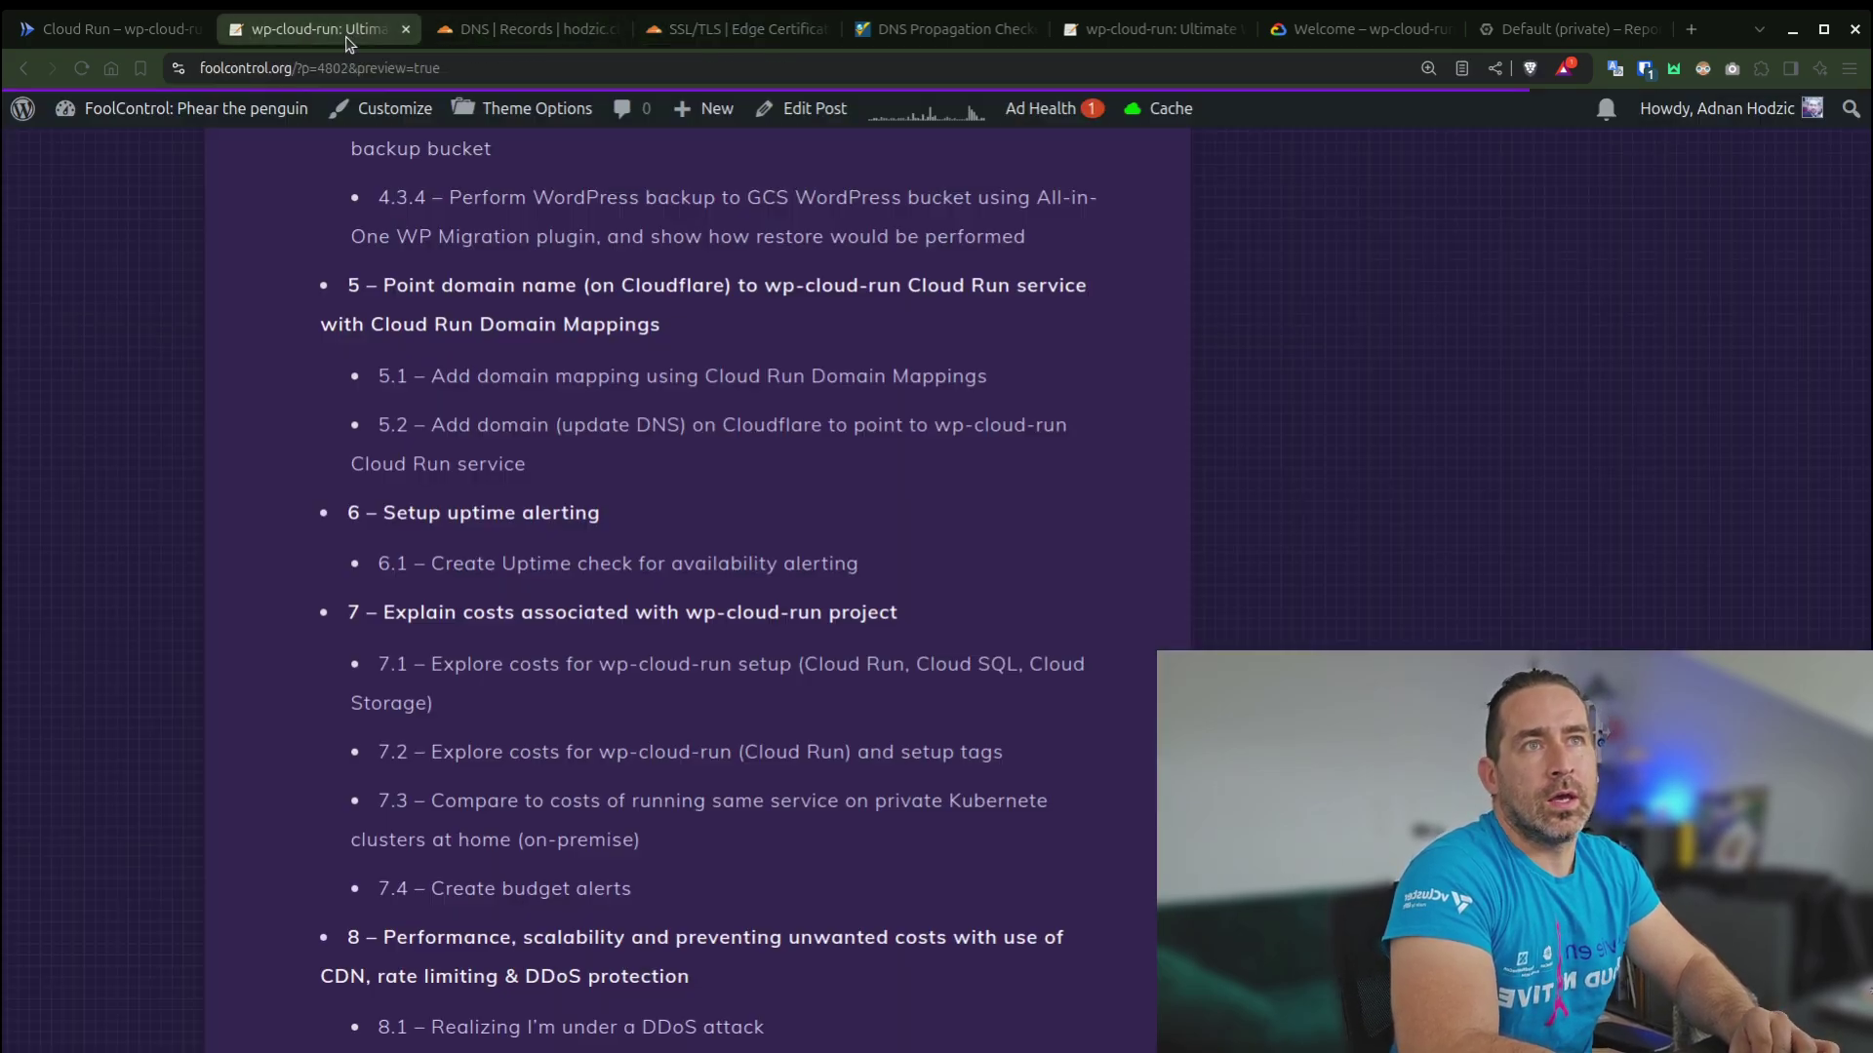
click(136, 31)
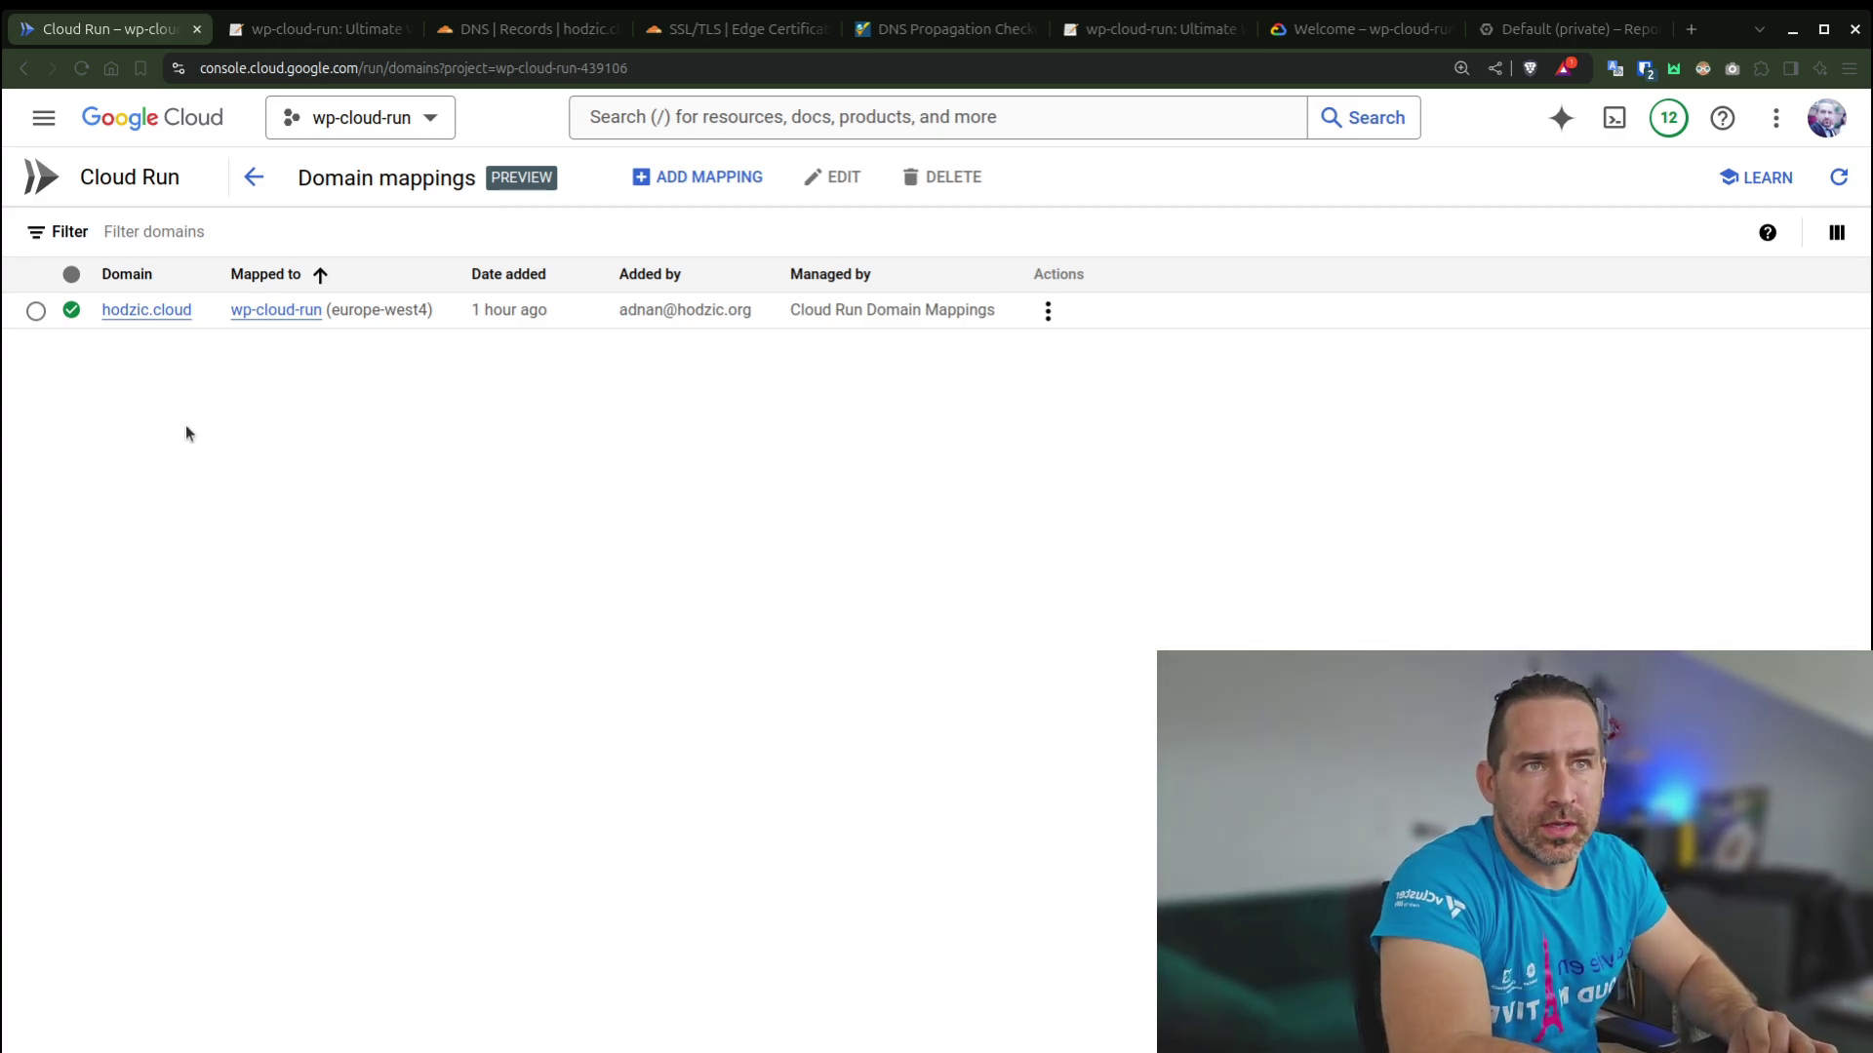
click(154, 180)
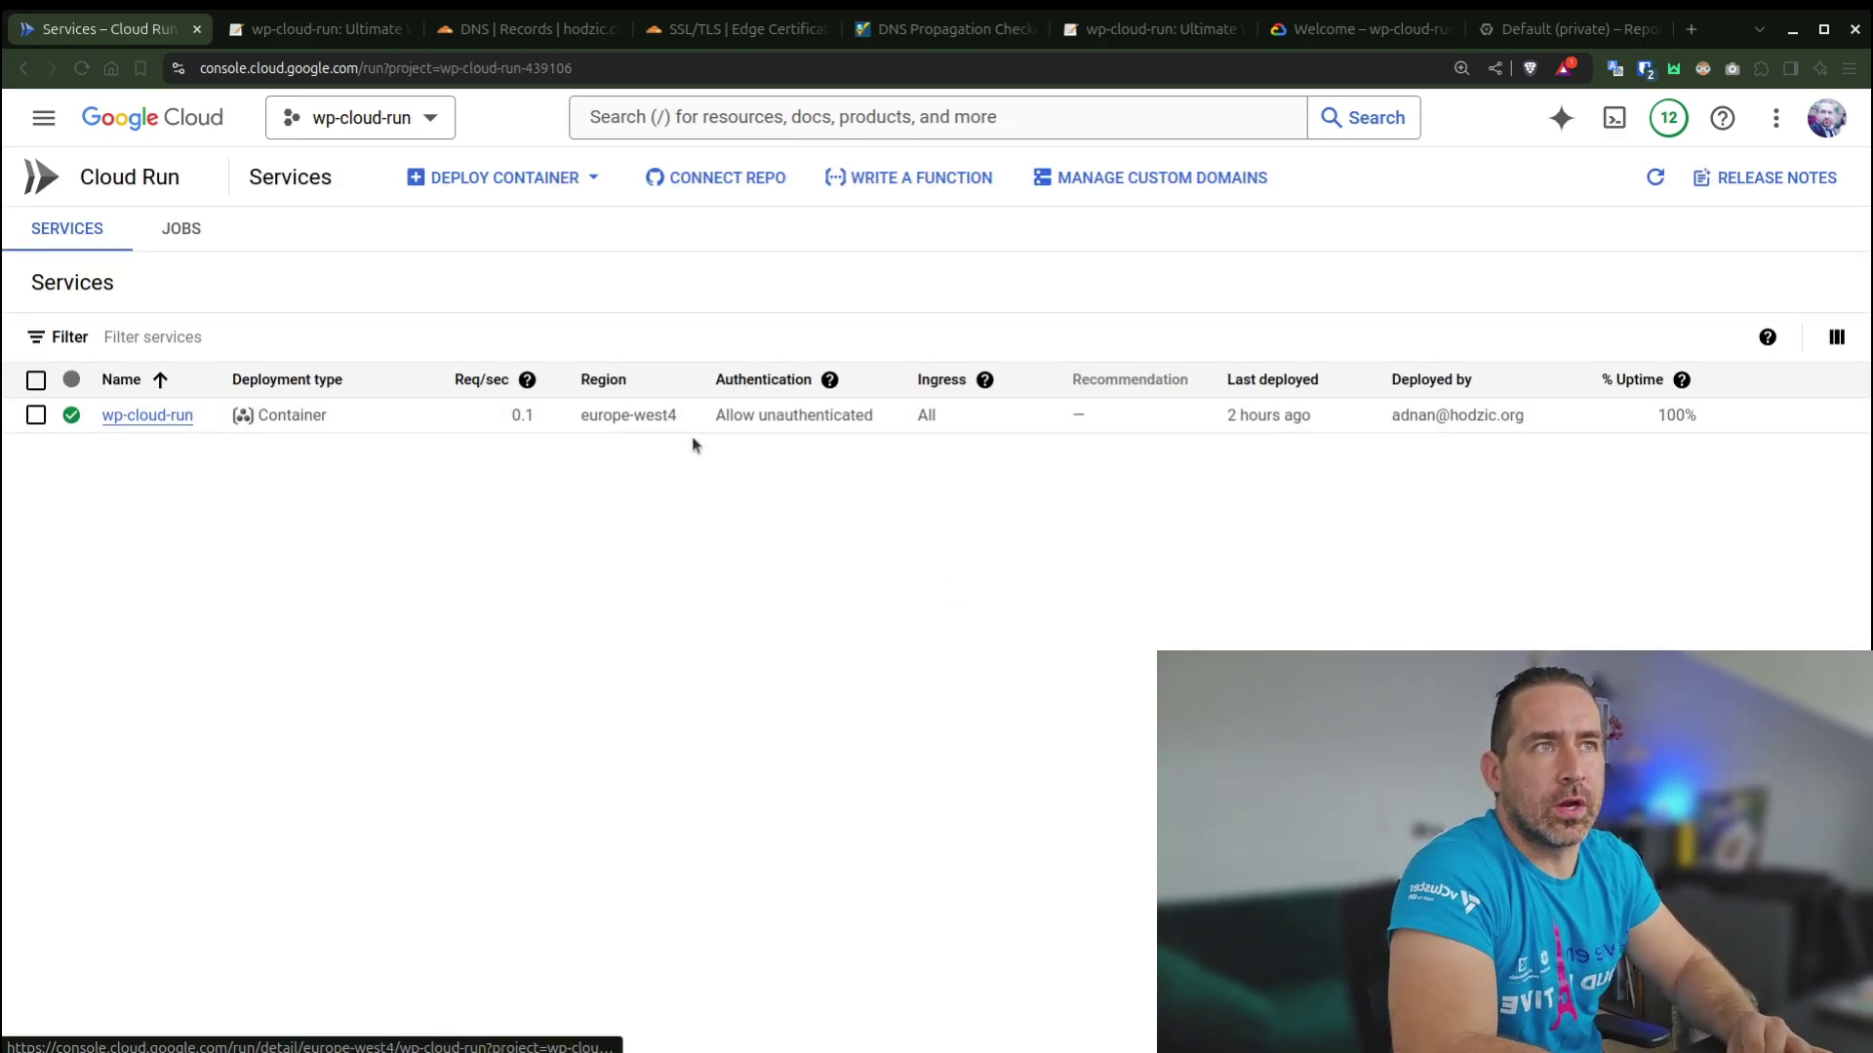
click(156, 415)
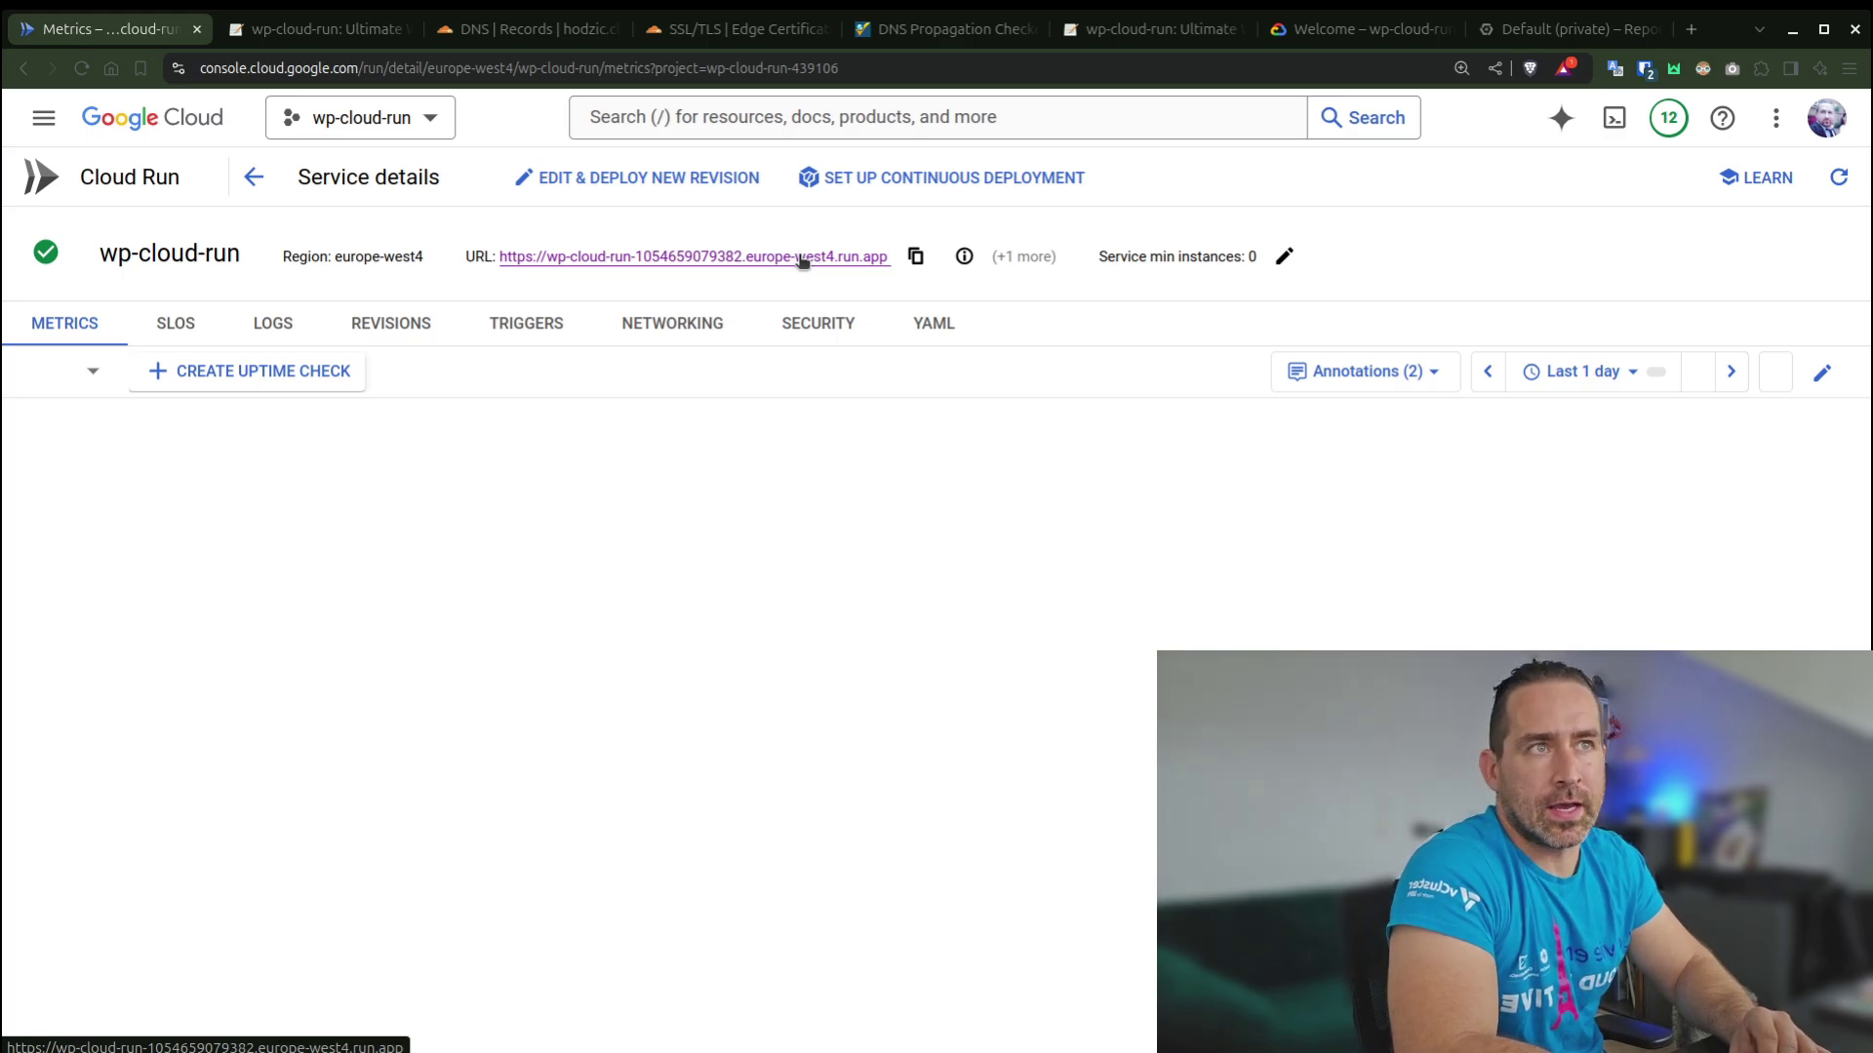
middle_click(802, 257)
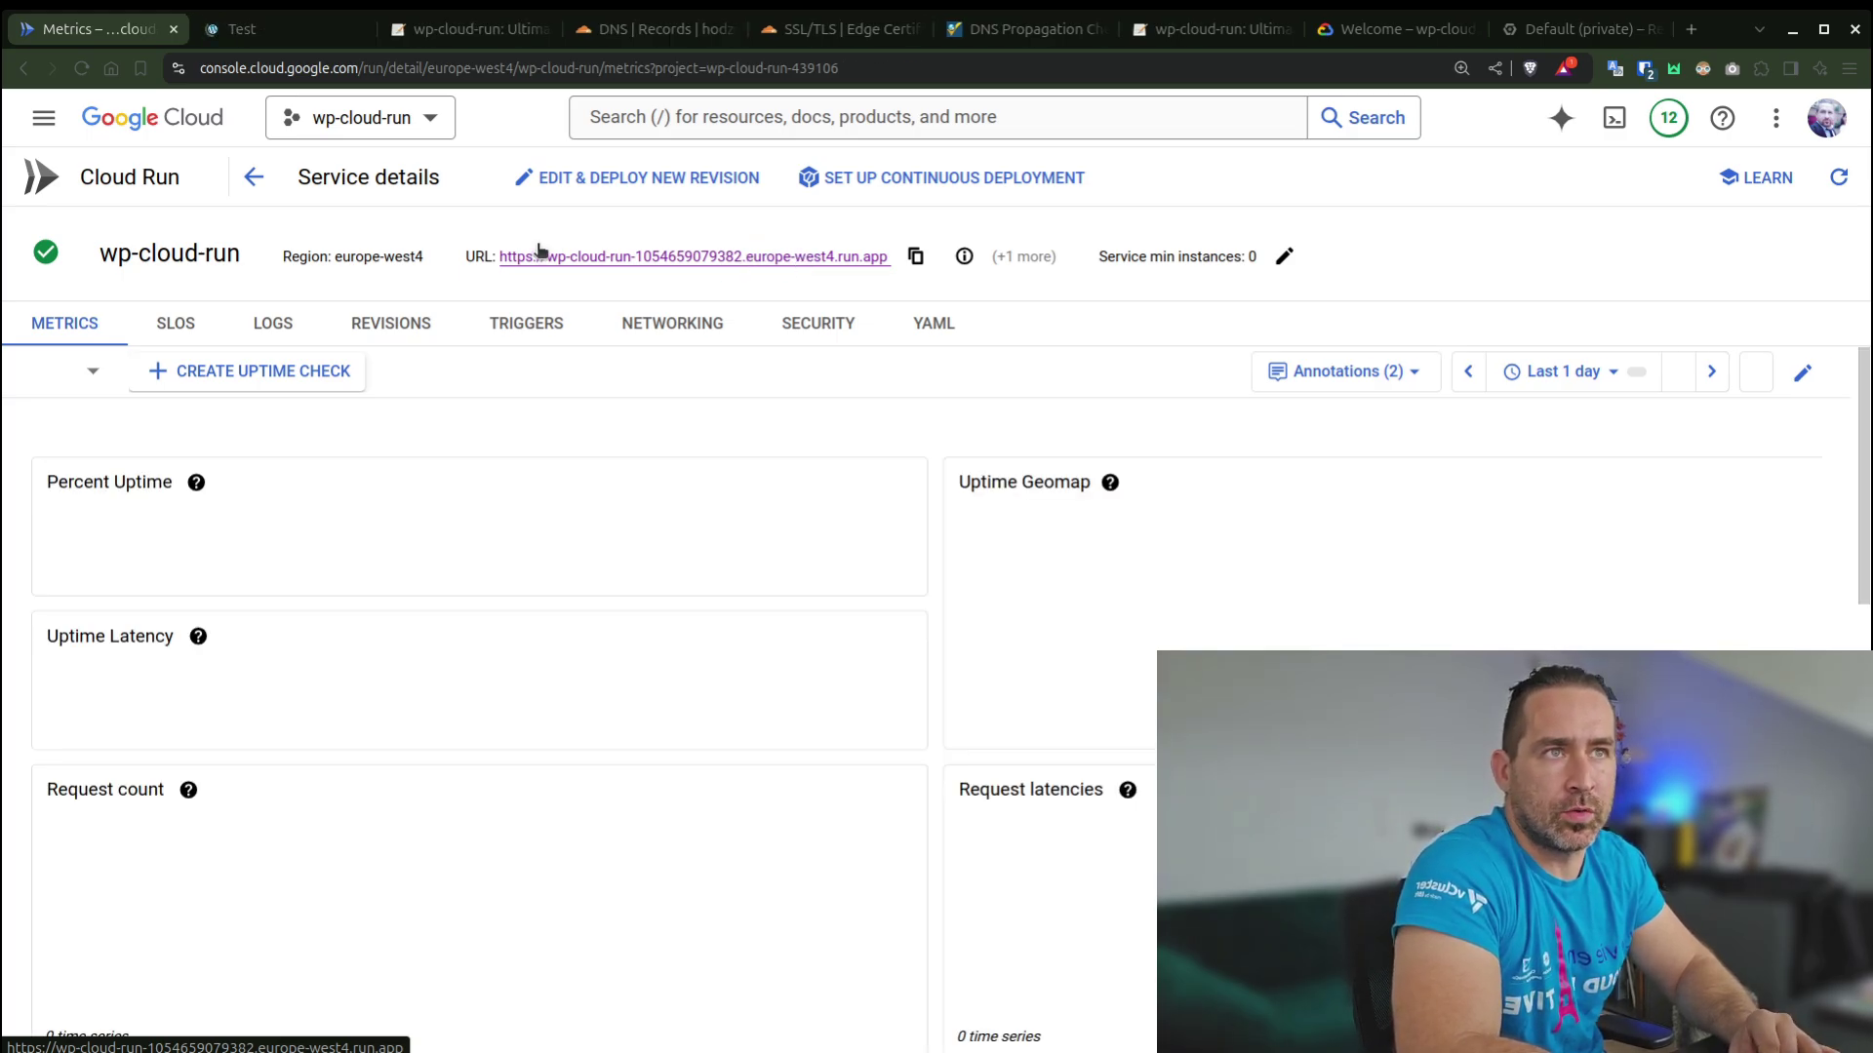
- Load hodzic.cloud in the Test tab and confirm it shows the same WordPress site
click(295, 36)
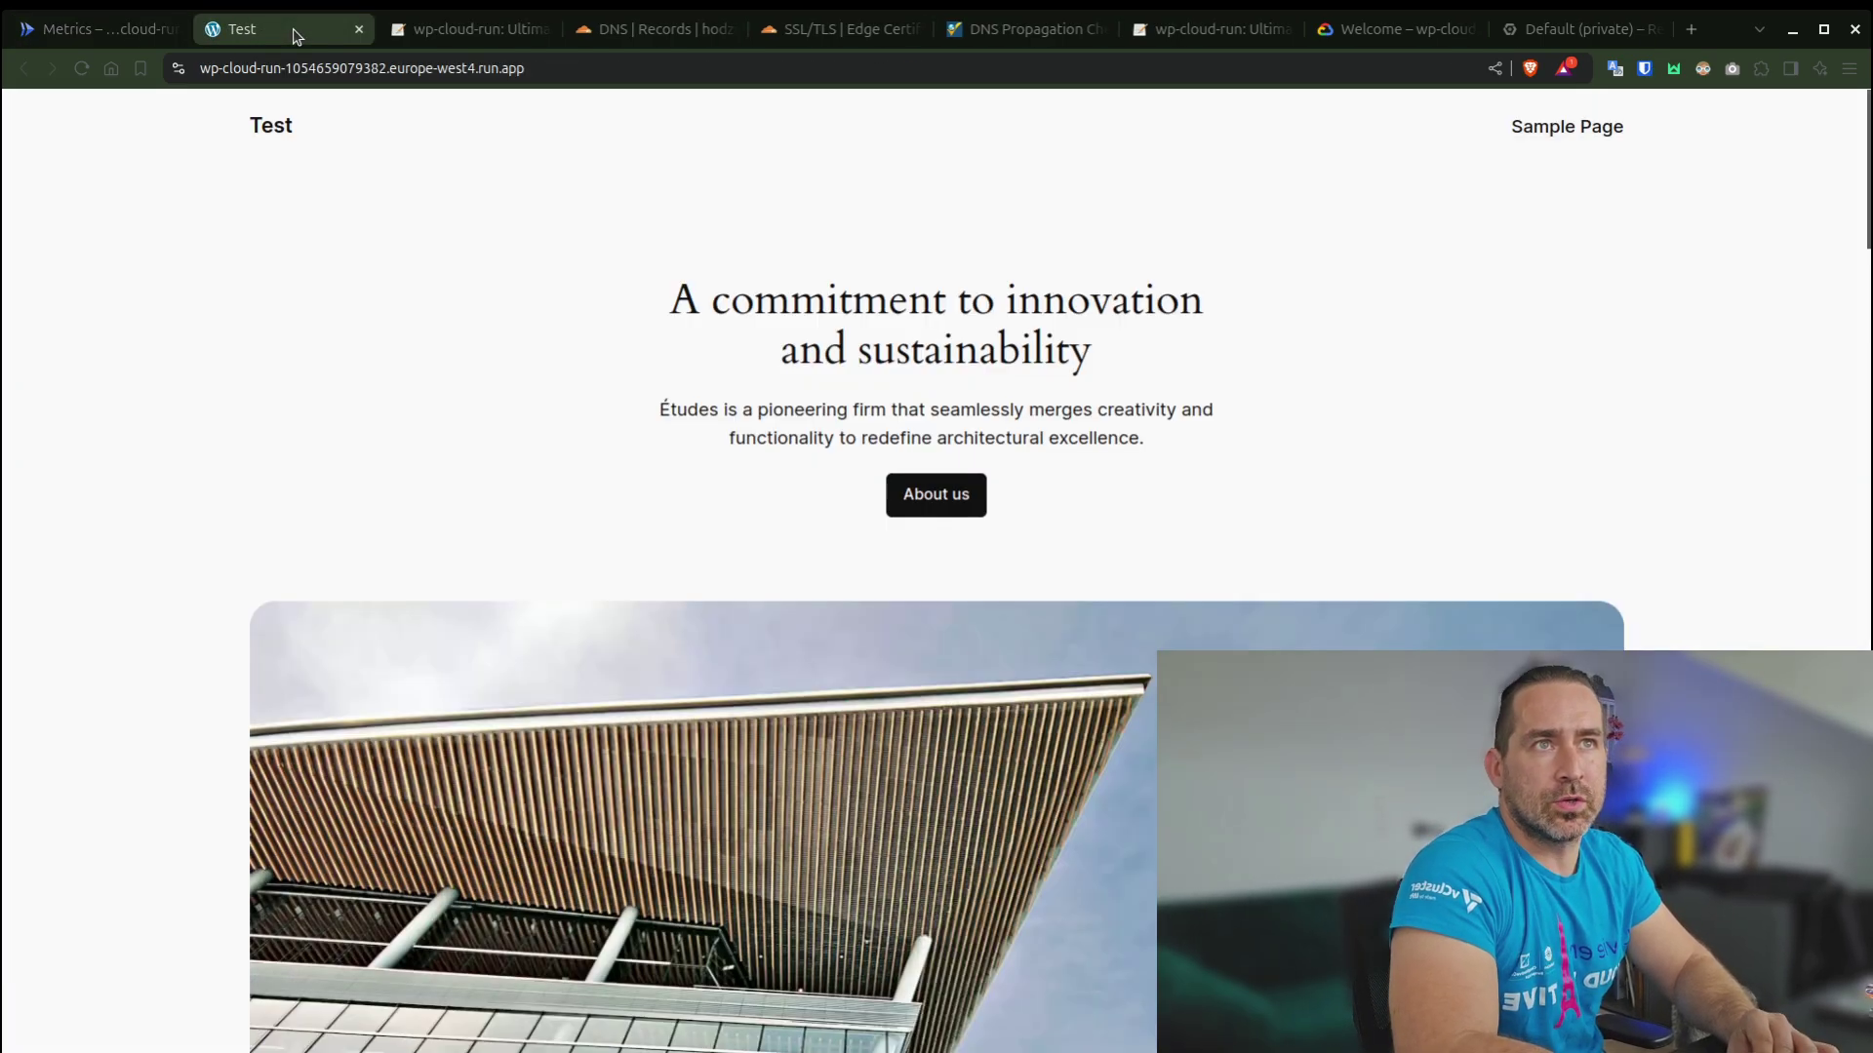
click(417, 65)
text(hodzic.cloud)
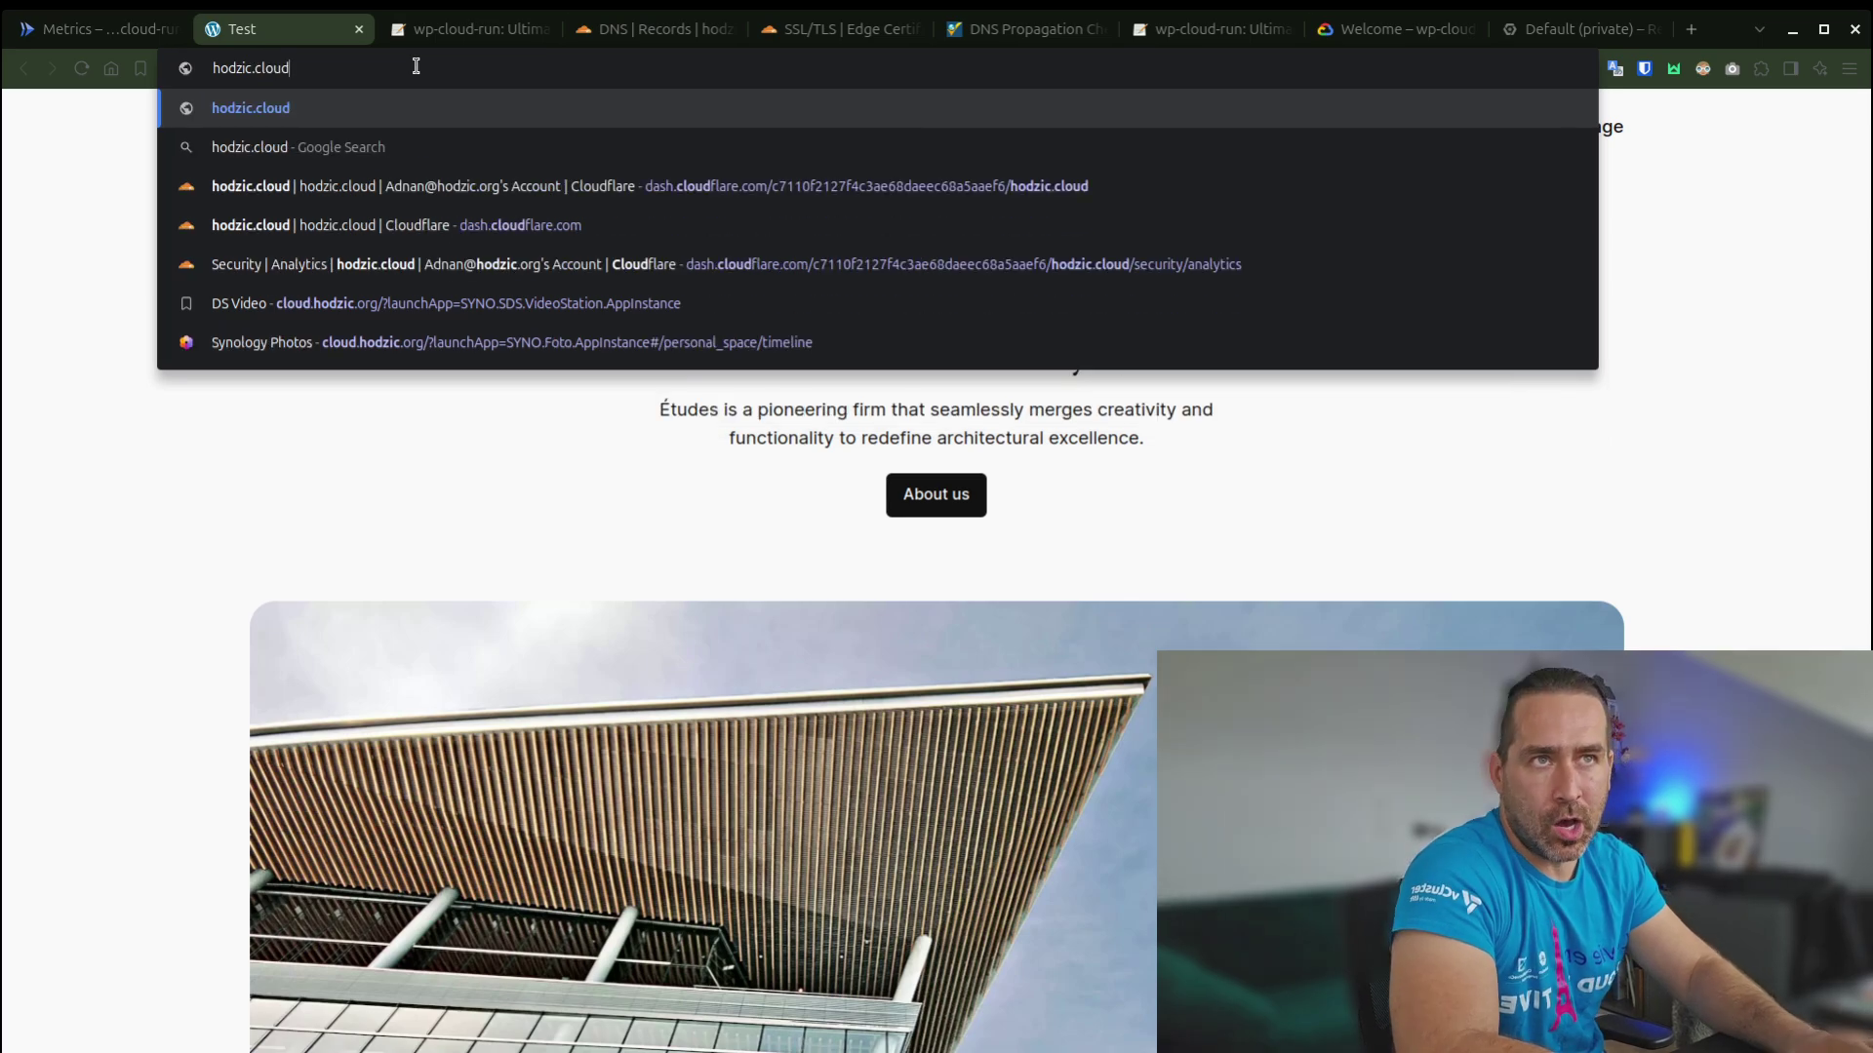
key(Return)
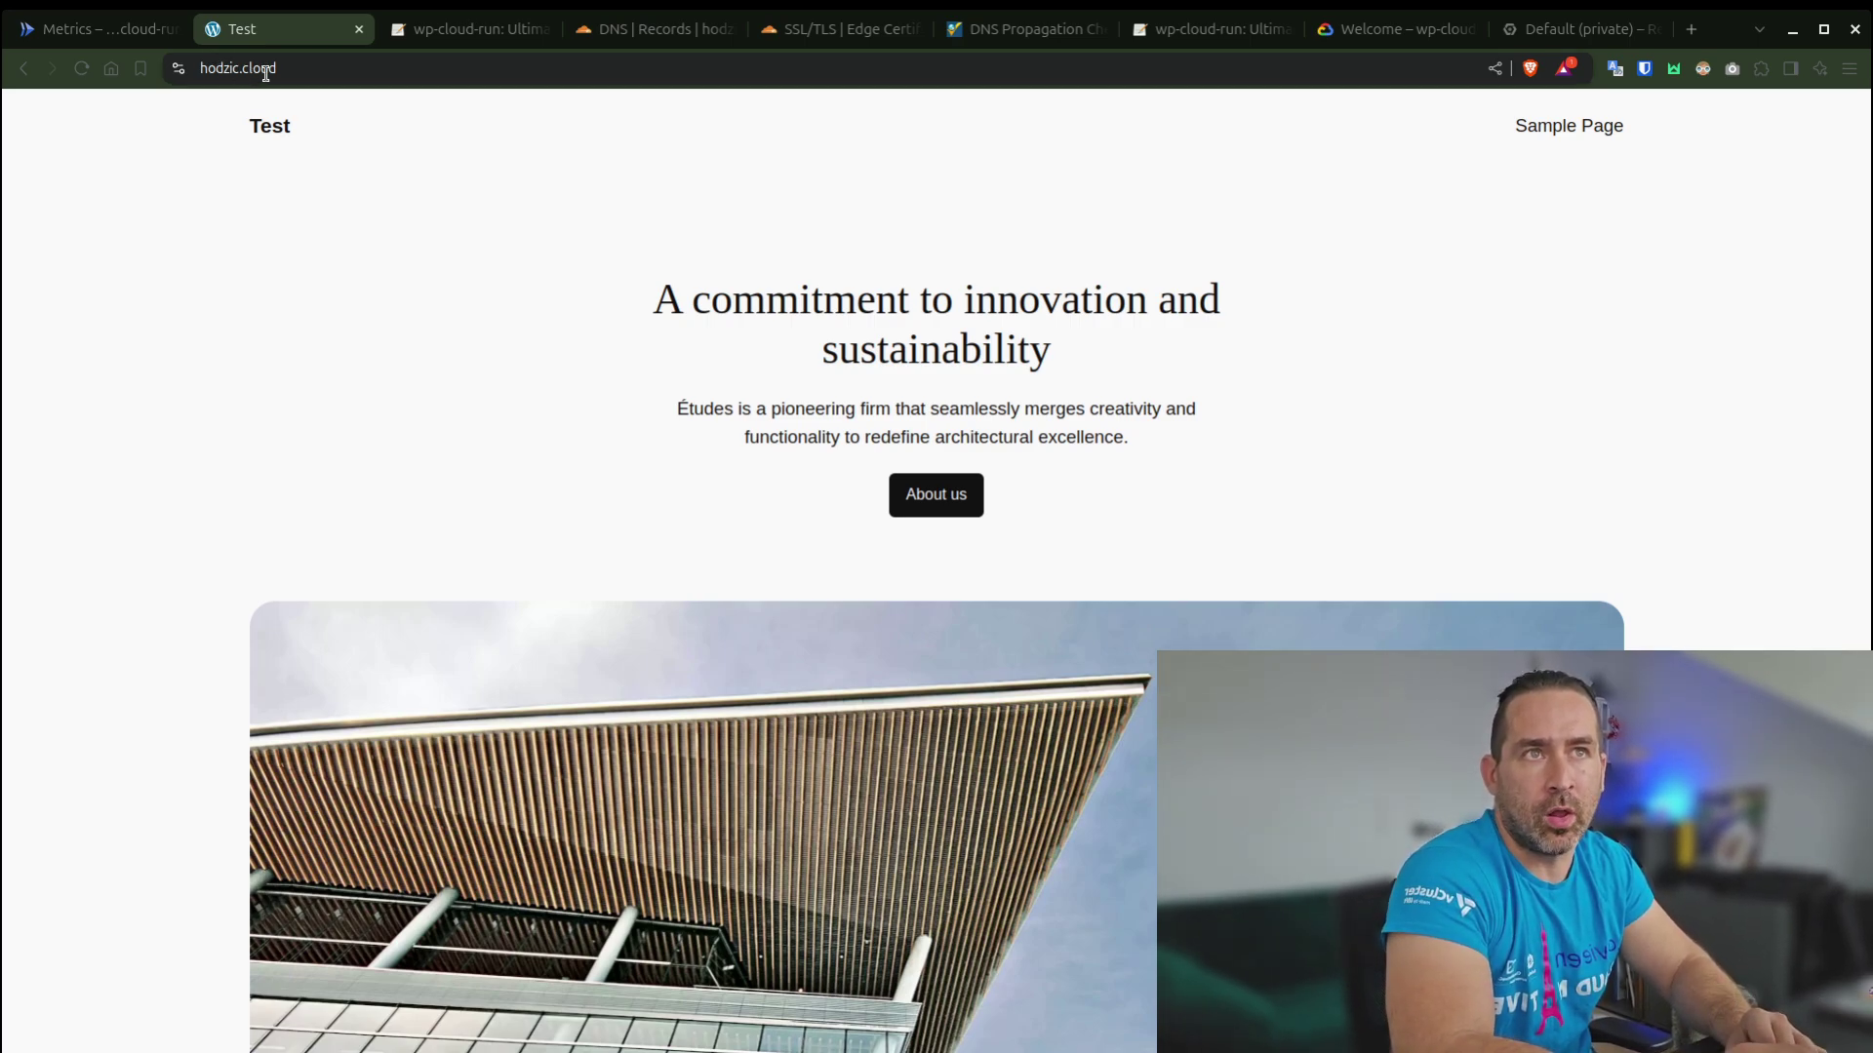
click(124, 27)
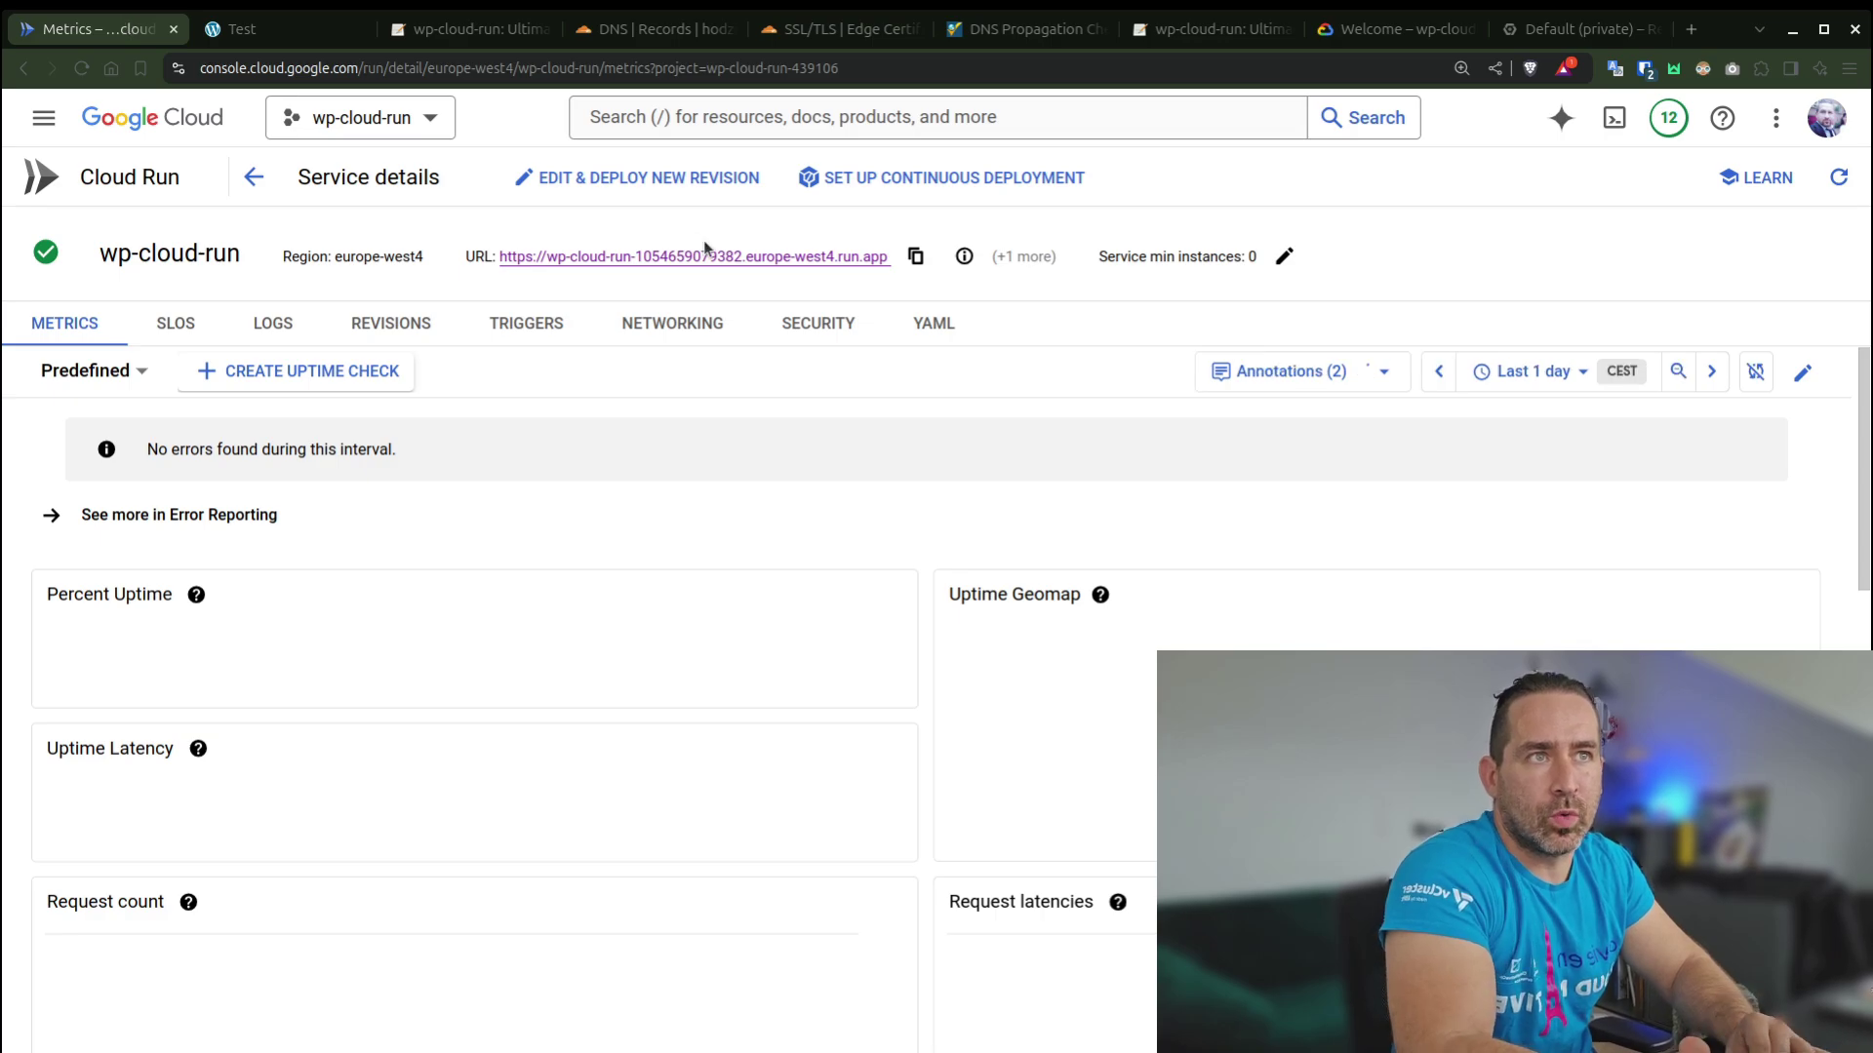
click(255, 29)
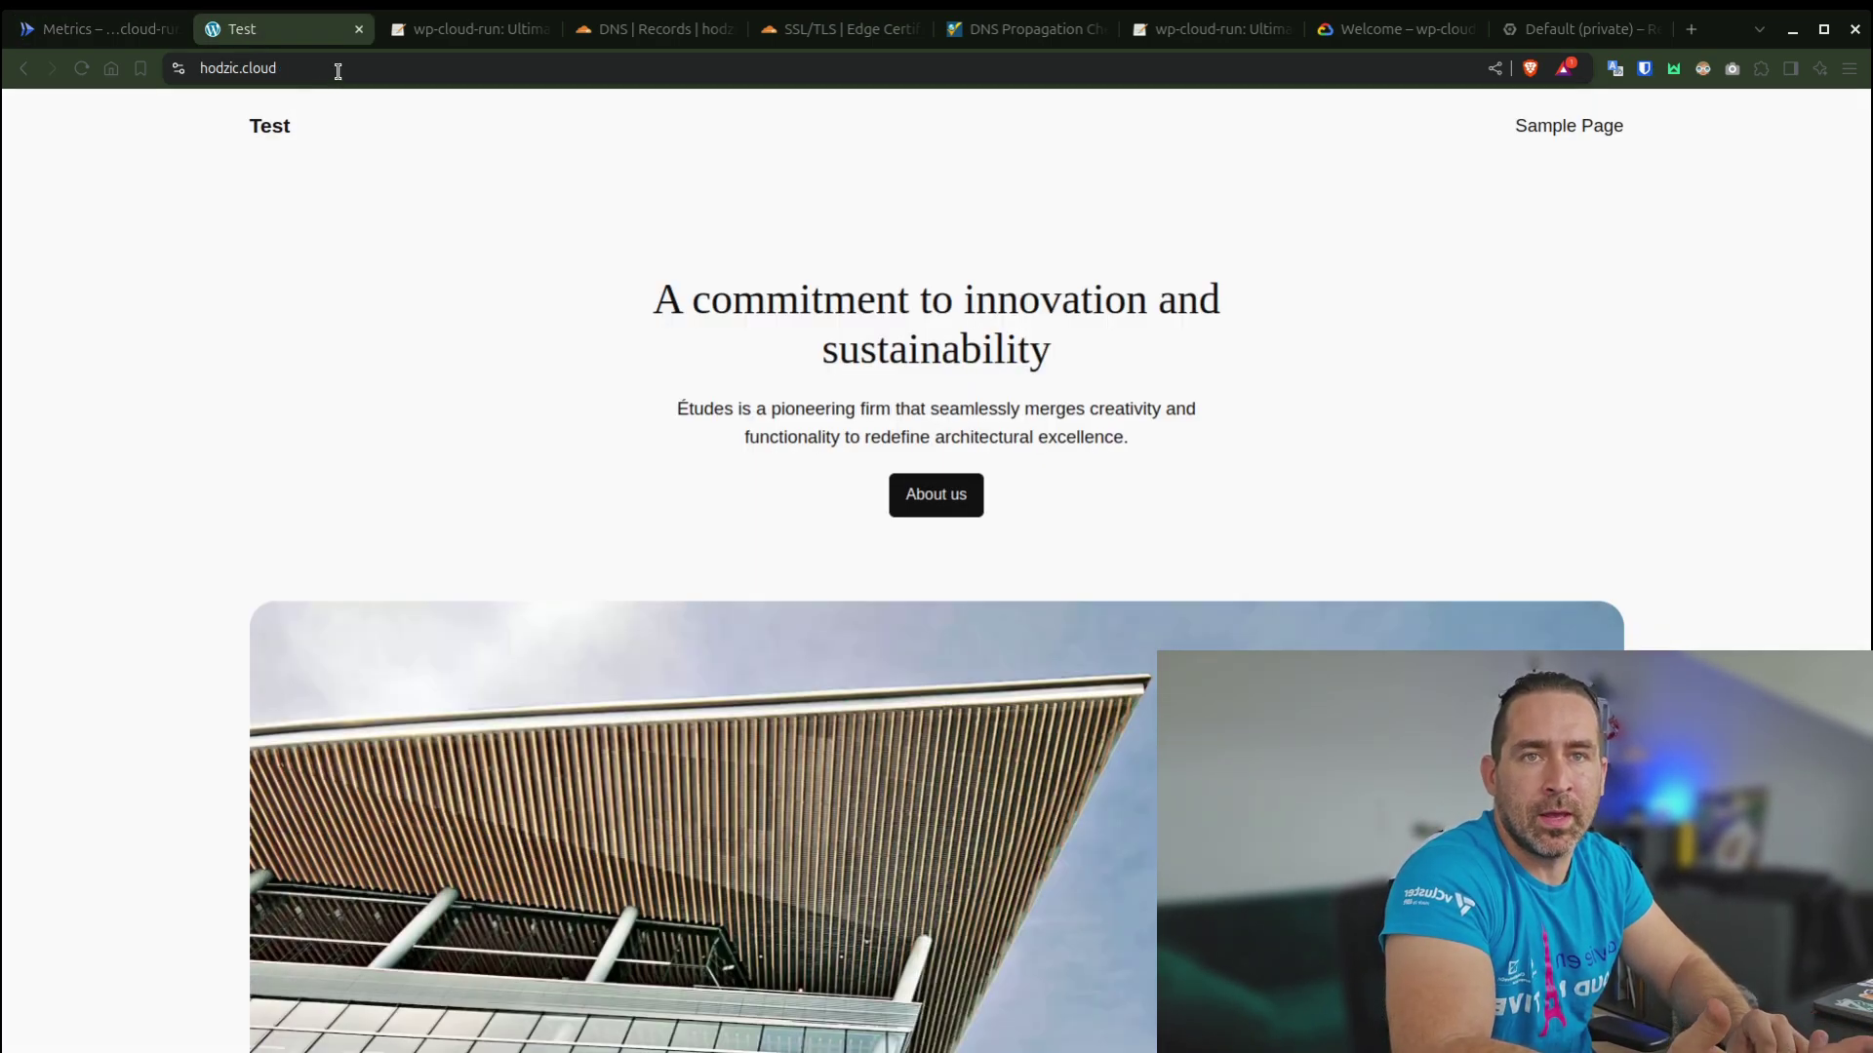